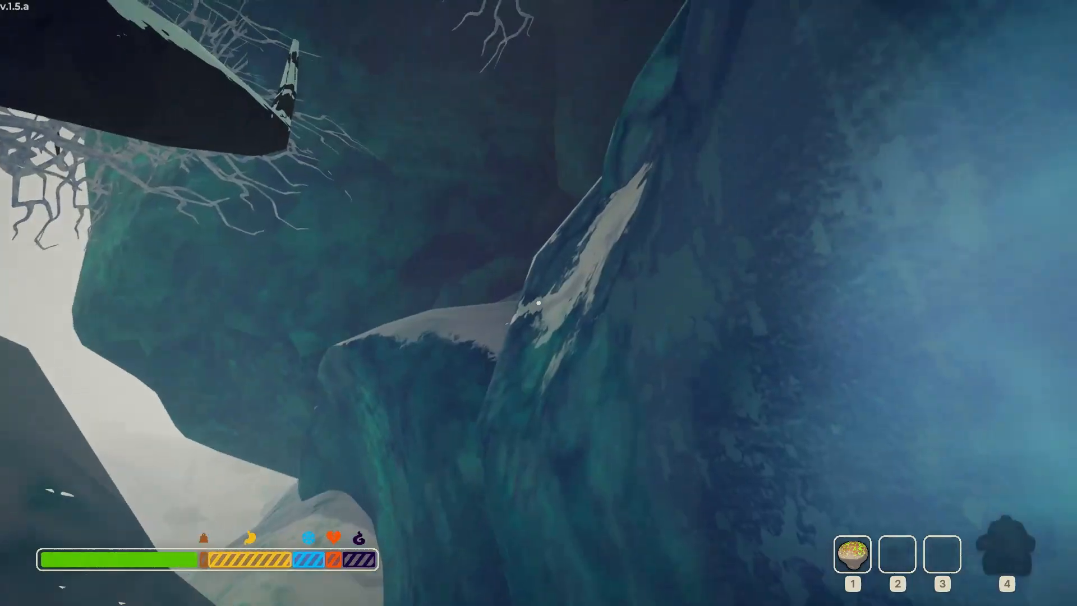
key(space)
click(538, 303)
key(w)
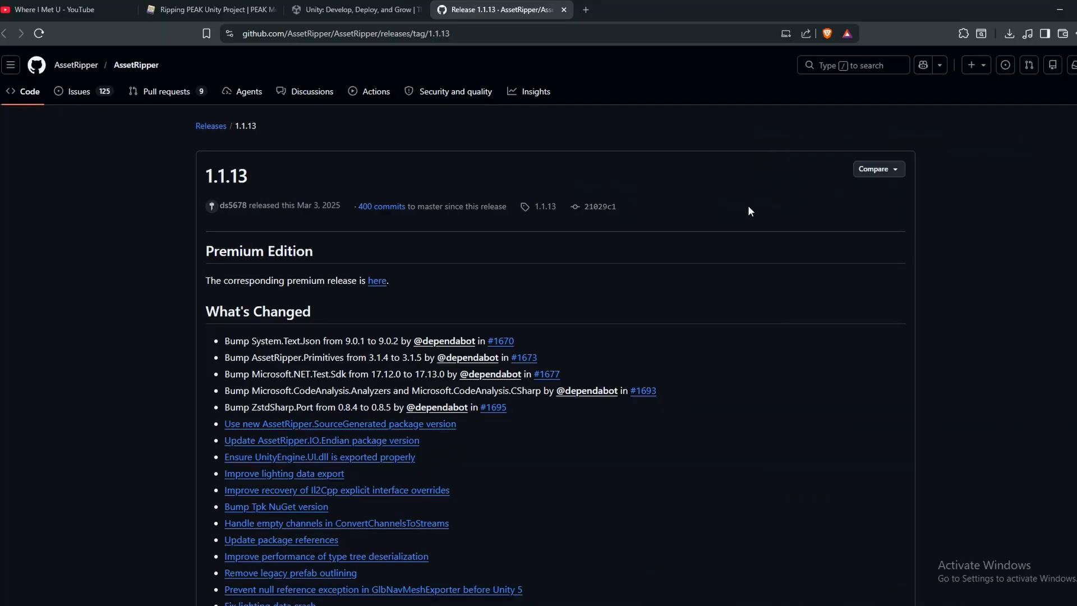
Download AssetRipper_win_x64.zip from the AssetRipper 1.1.13 release page on GitHub into the Mod Tools folder
scroll(729, 220, down, 5)
scroll(799, 266, up, 6)
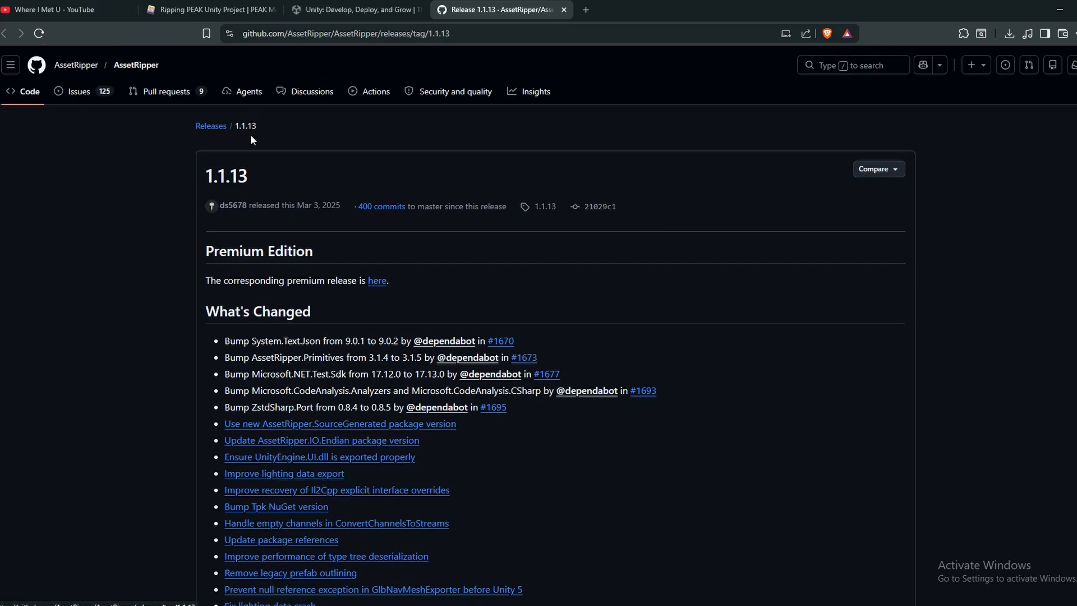
scroll(370, 158, down, 9)
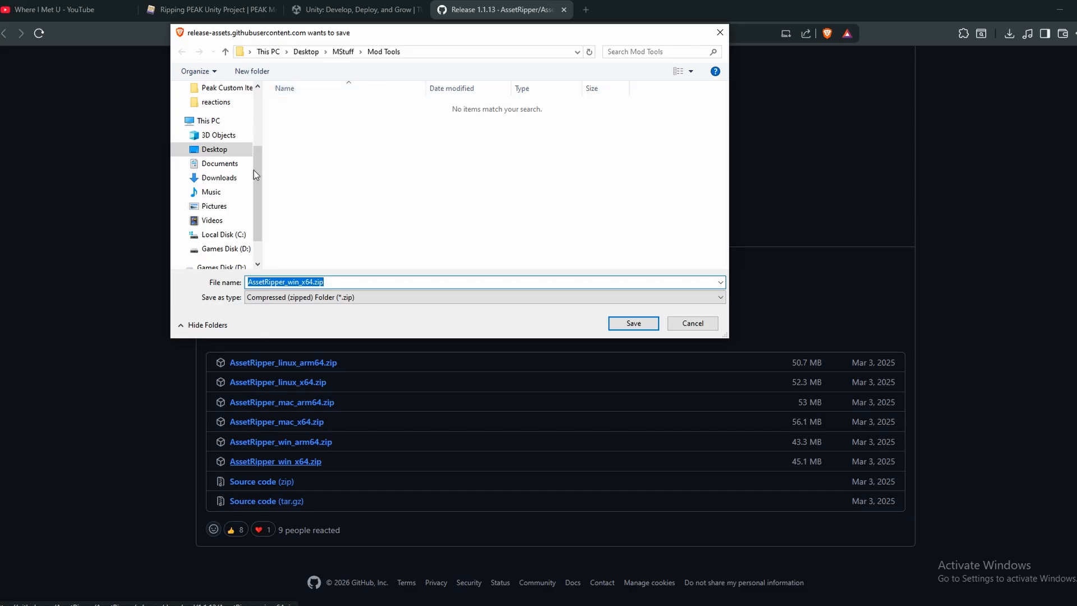
scroll(254, 173, up, 3)
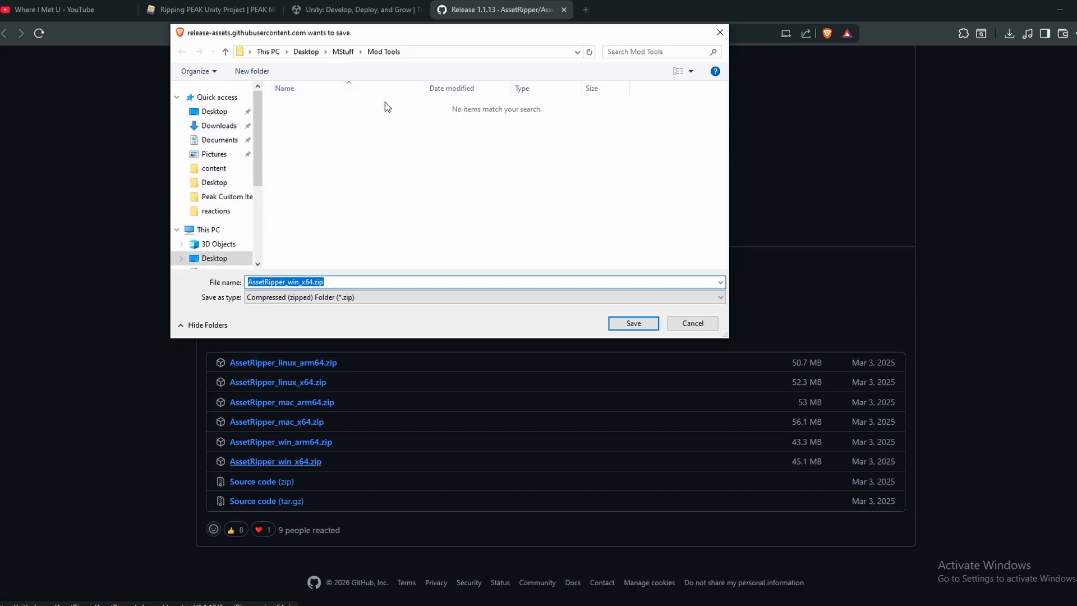
click(623, 325)
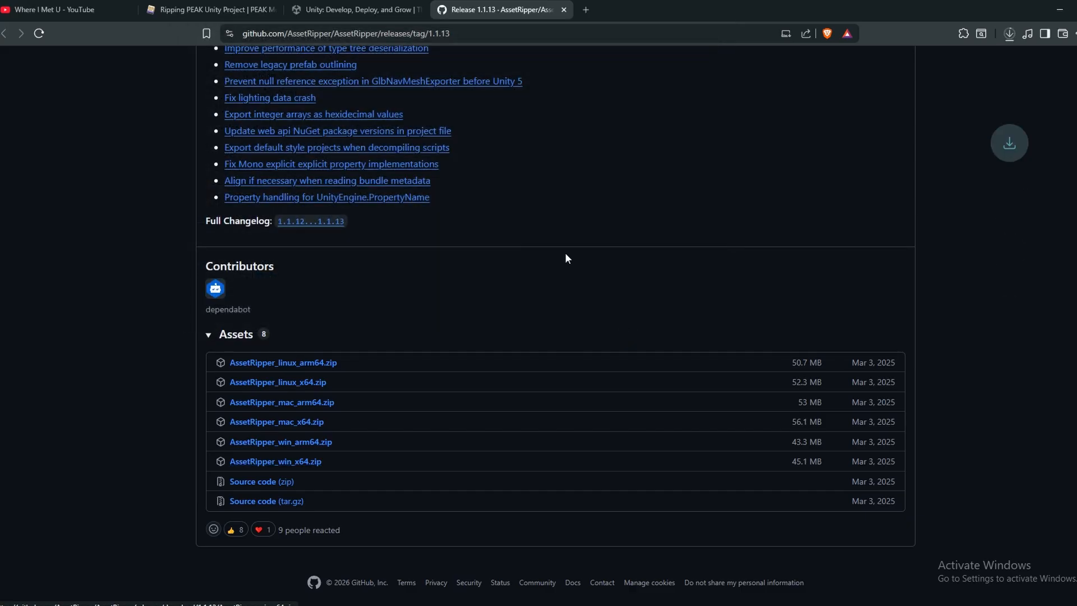
Locate the downloaded AssetRipper_win_x64.zip in File Explorer and extract it inside the Mod Tools folder
click(1012, 31)
click(958, 314)
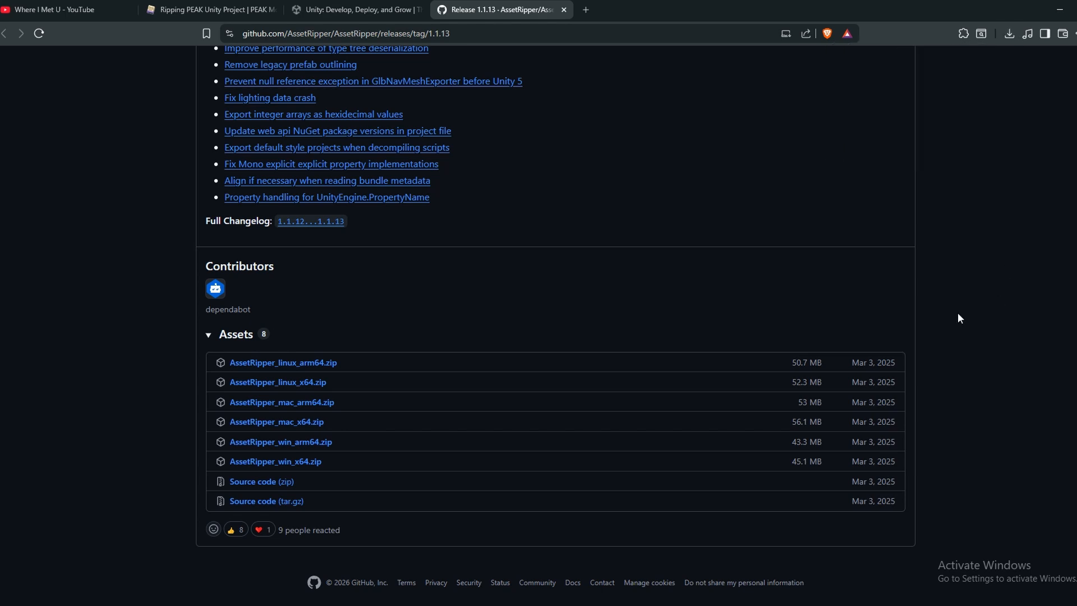
click(1009, 34)
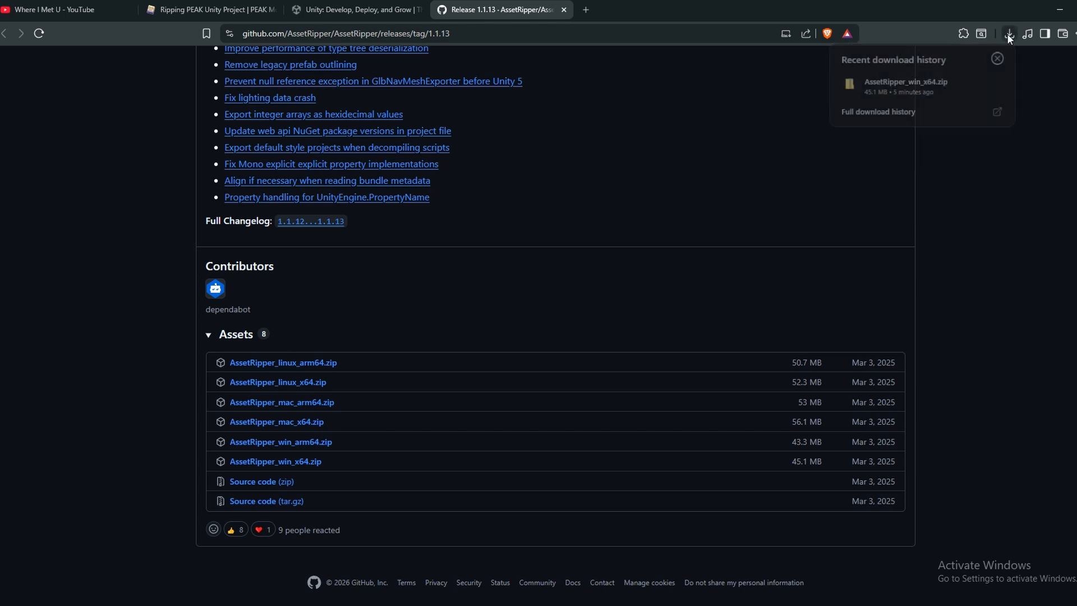
click(955, 85)
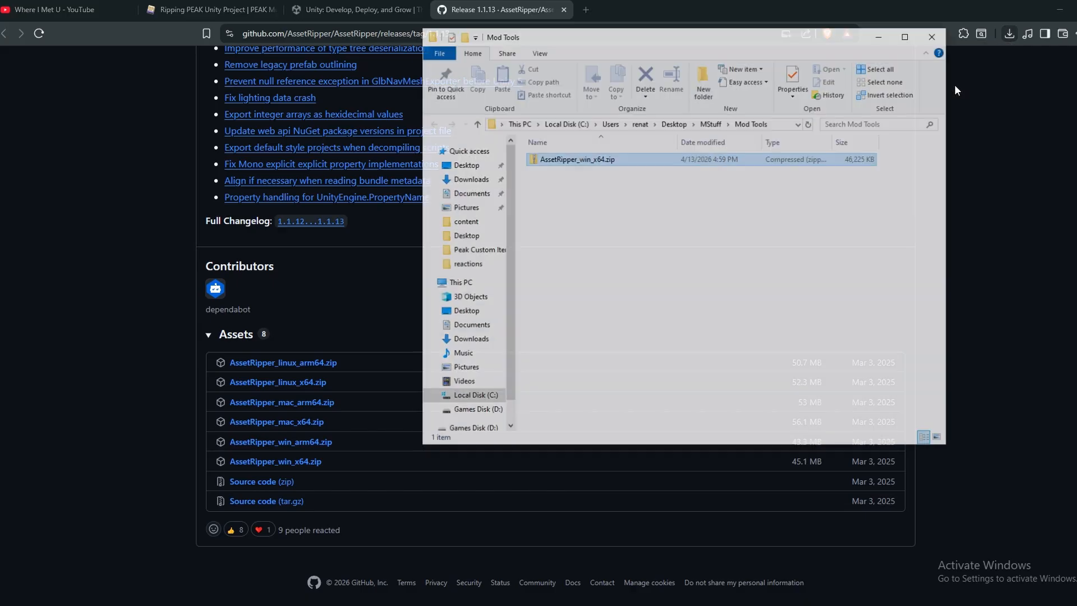
right_click(581, 161)
click(614, 197)
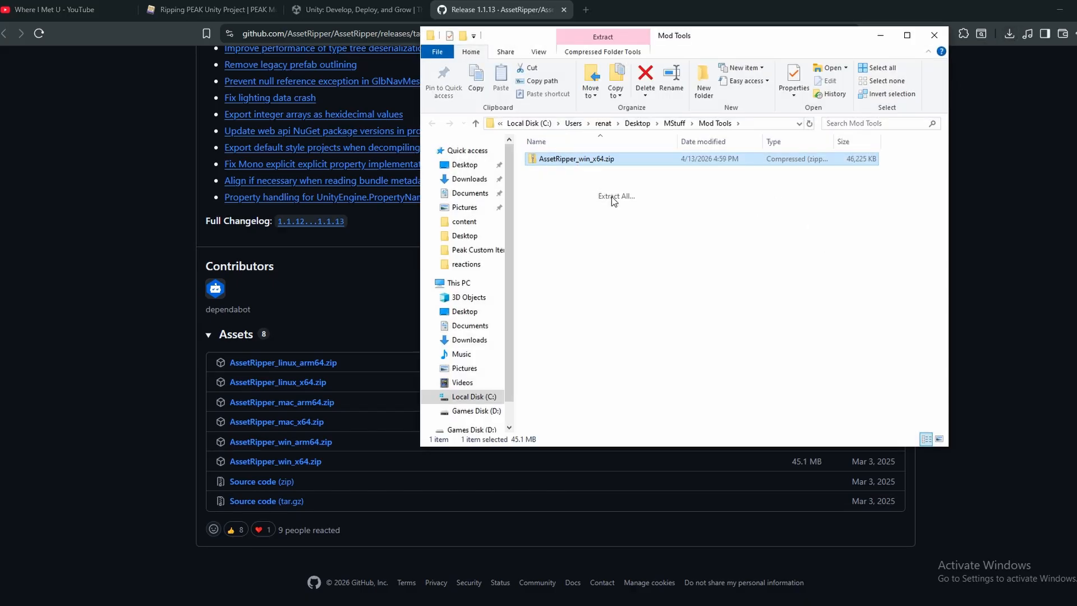
click(667, 426)
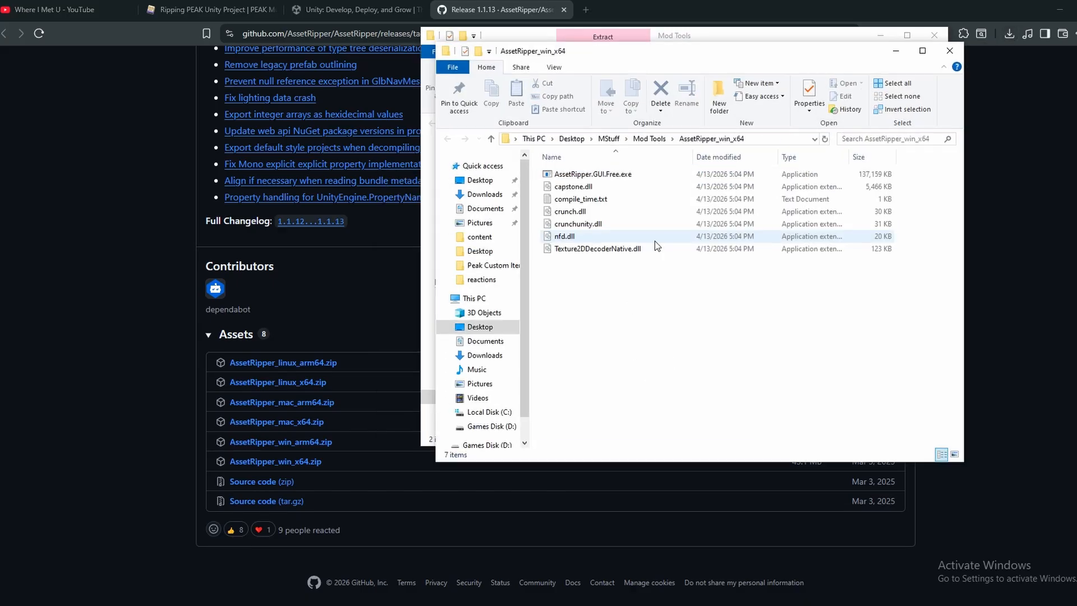
click(949, 50)
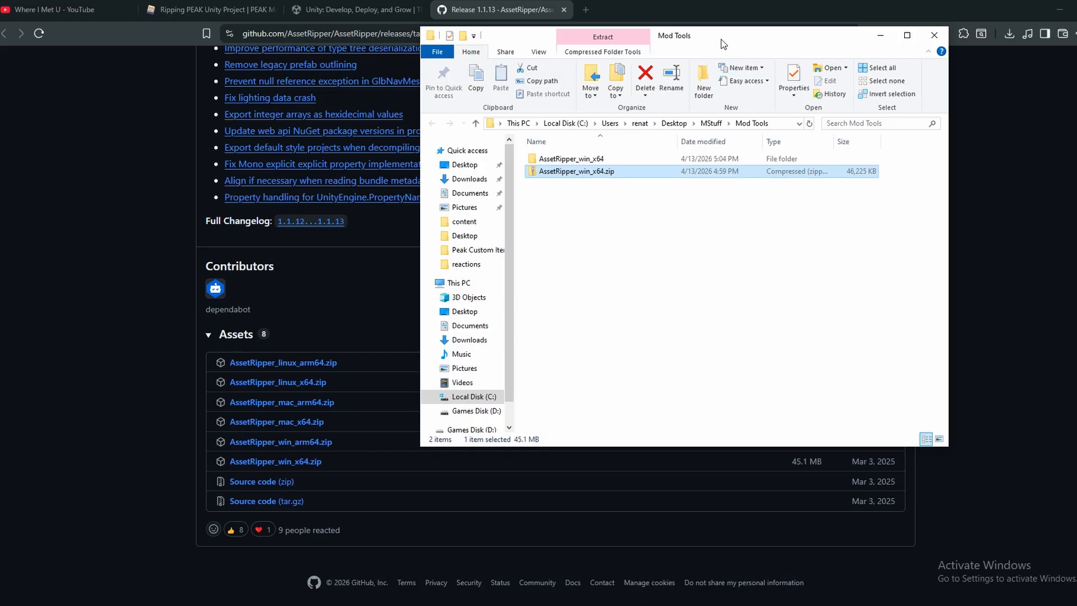
Open the extracted AssetRipper_win_x64 folder and move its window aside from the release's download list
drag(675, 34, 670, 59)
click(573, 185)
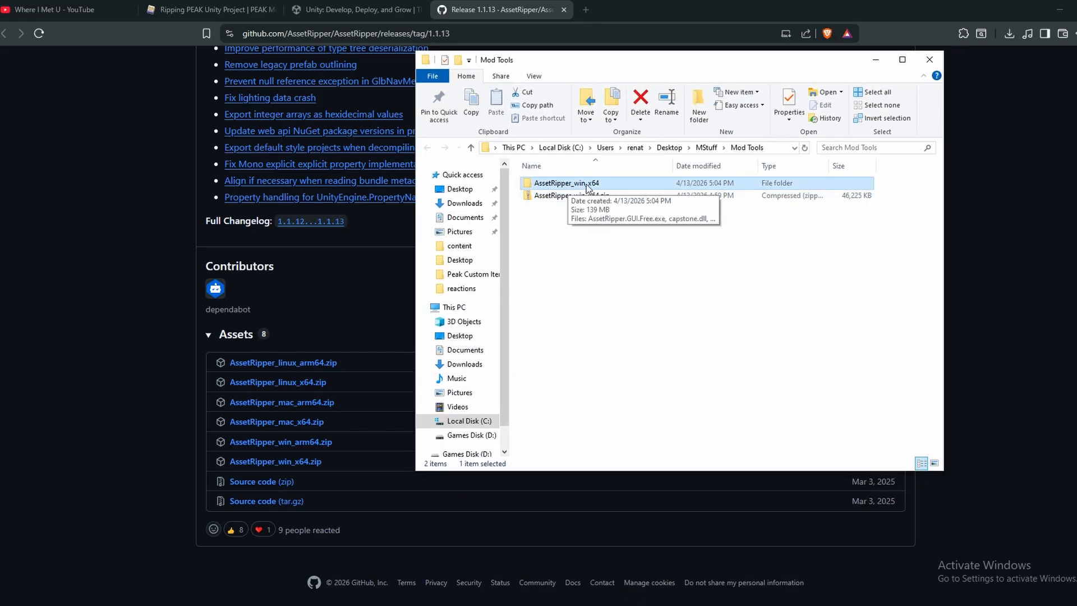
double_click(588, 188)
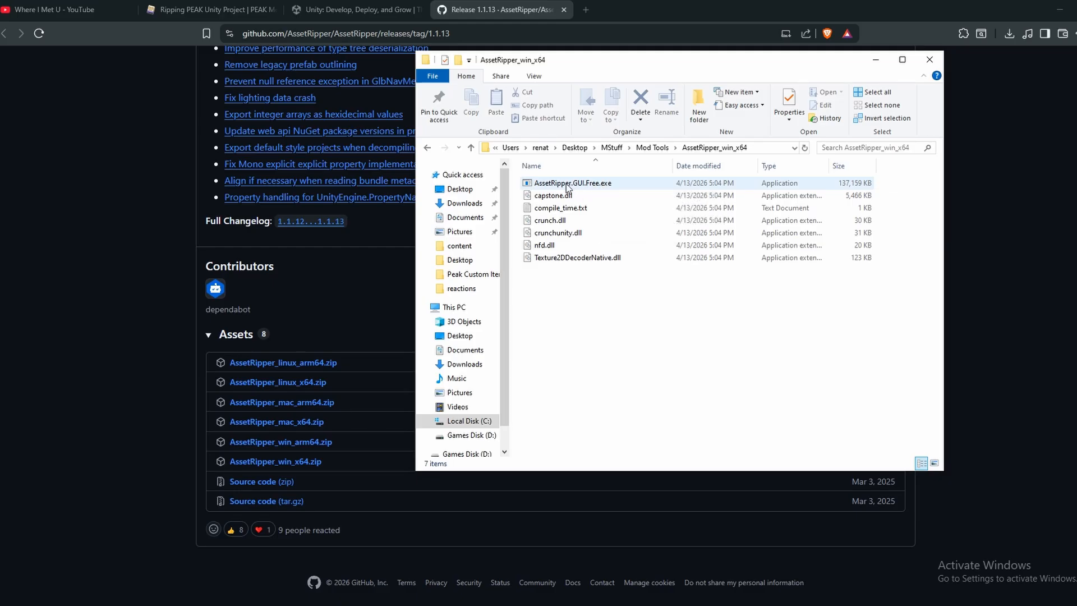
drag(611, 65, 691, 66)
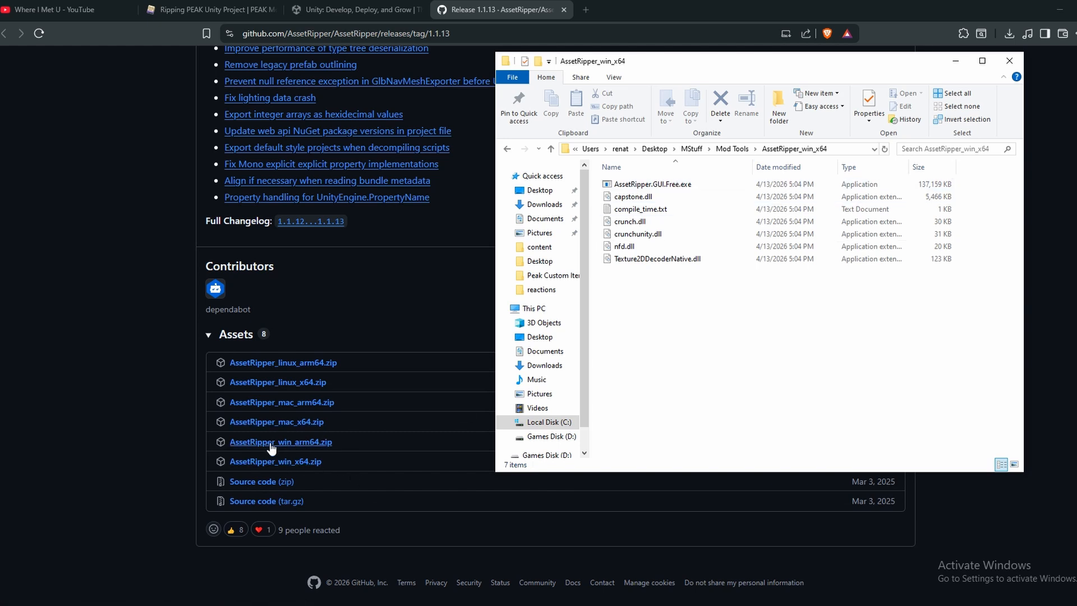
Launch AssetRipper.GUI.Free.exe and allow it to run despite the Microsoft Defender SmartScreen block
click(701, 185)
double_click(701, 185)
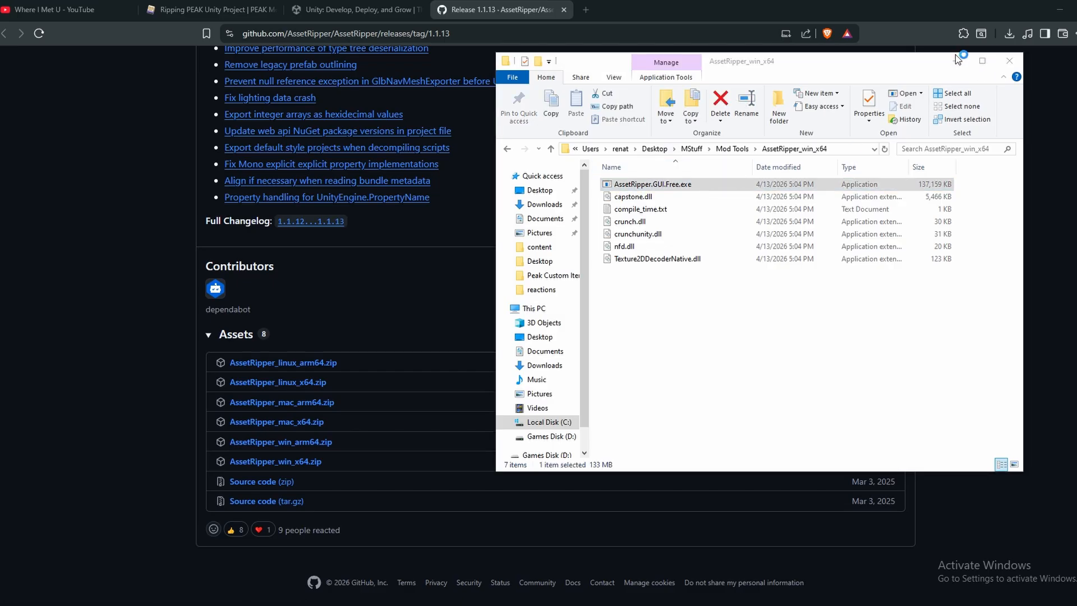
click(433, 225)
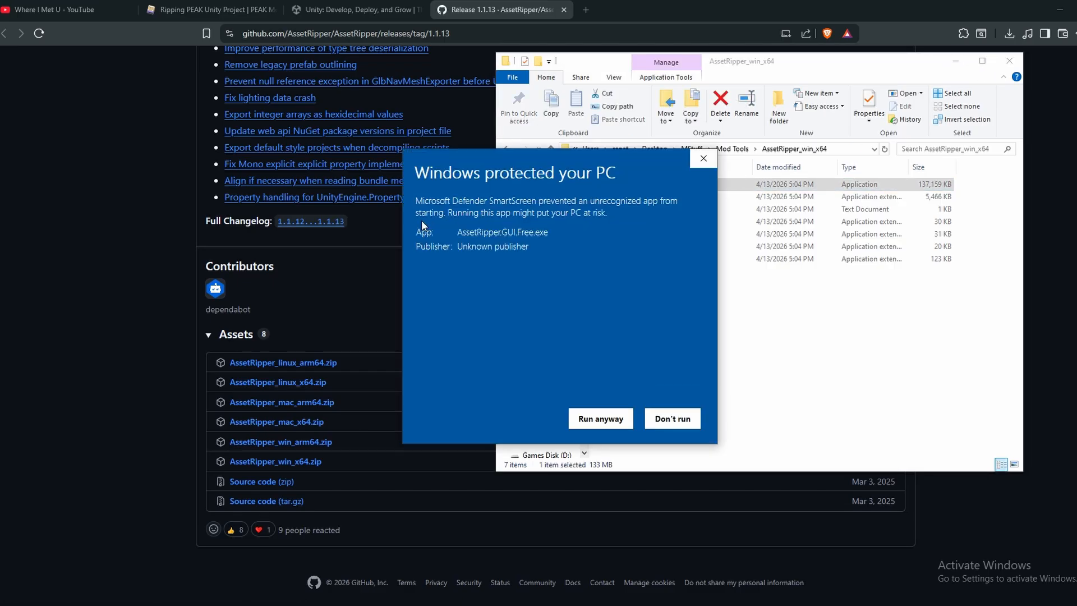
click(589, 417)
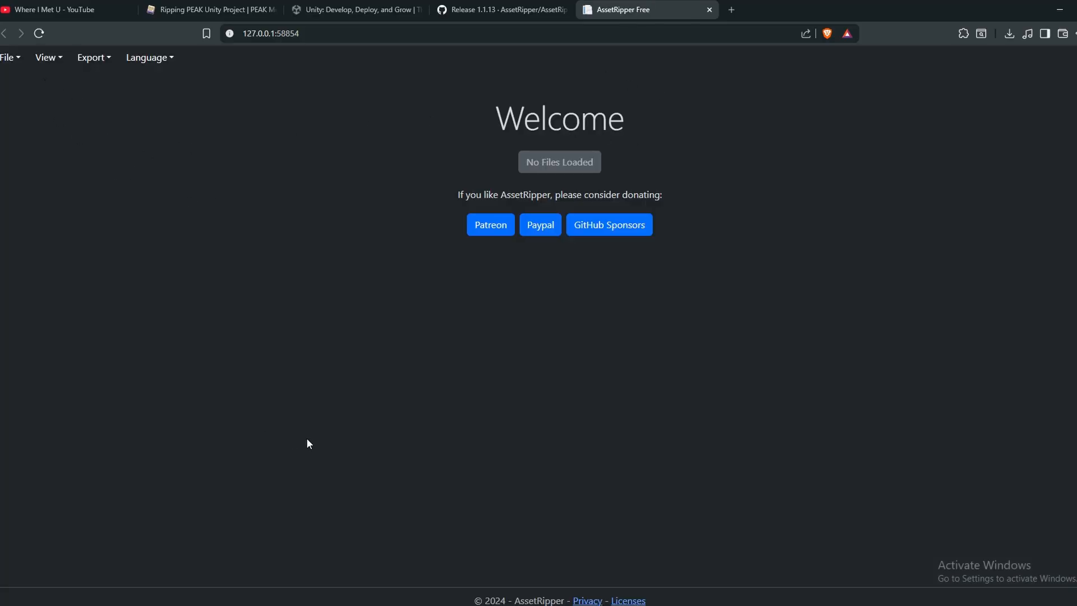
Clear the browser and folder windows off the desktop and open the Steam shortcut's file location
click(1061, 12)
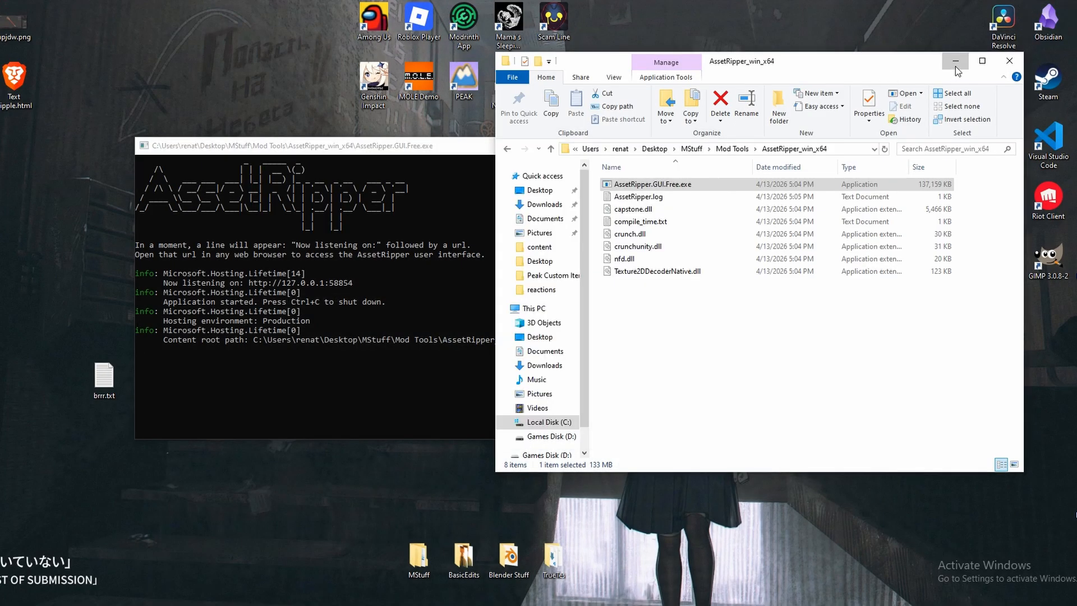
click(956, 66)
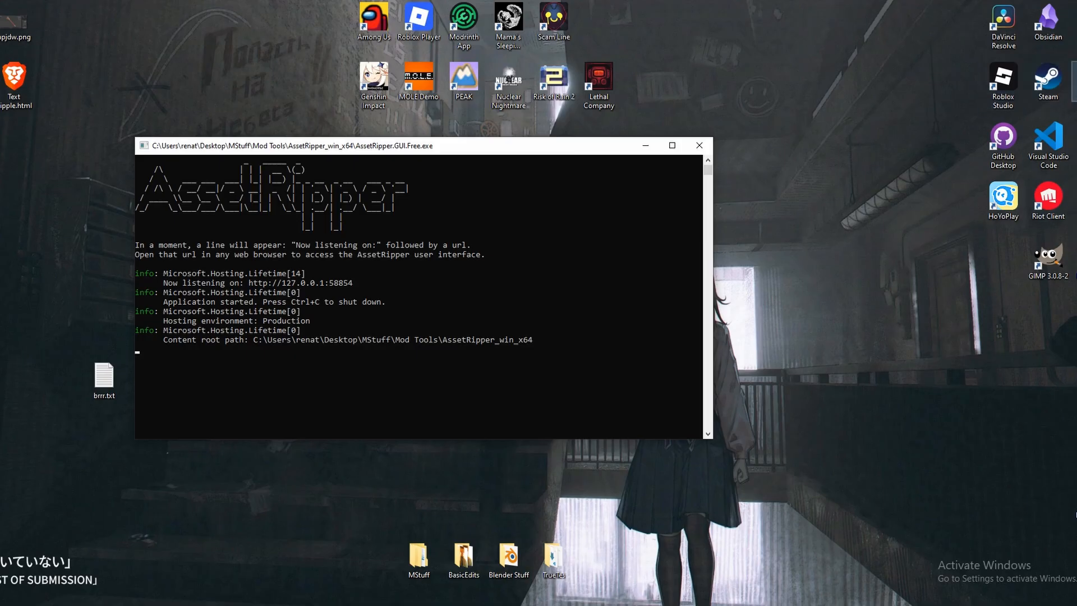
right_click(1047, 82)
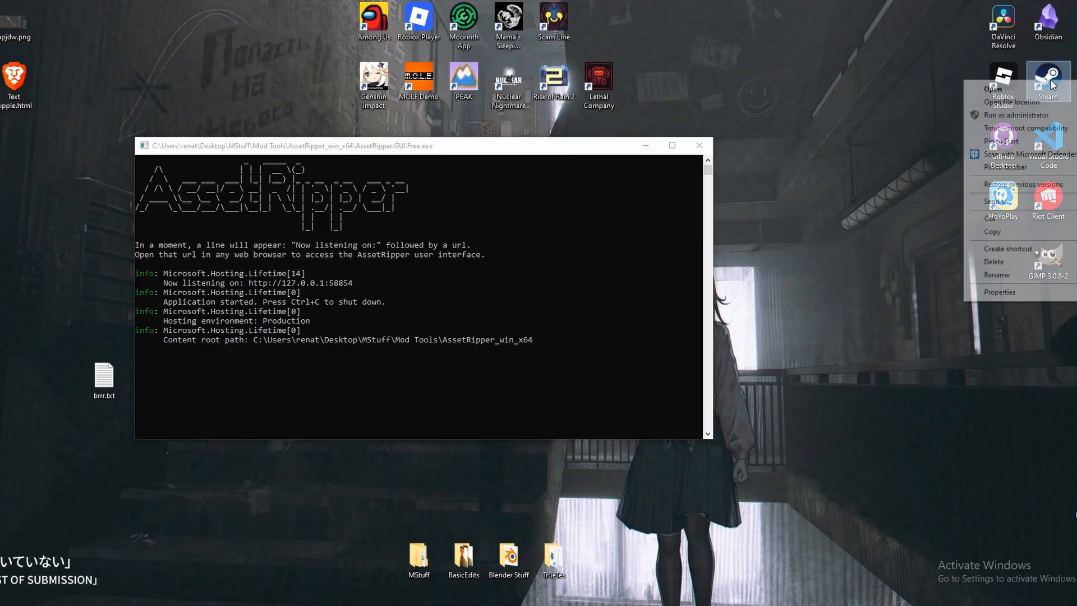
click(1010, 102)
drag(942, 85, 913, 65)
scroll(632, 308, up, 15)
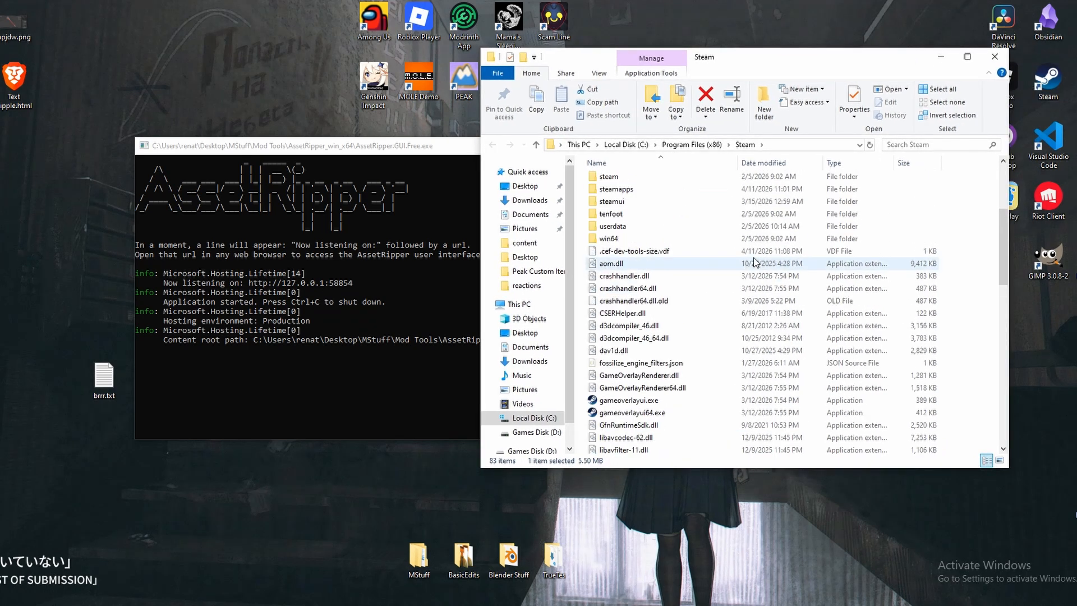
Go to the PEAK game folder under steamapps\common, select its full path, and close the window
double_click(633, 362)
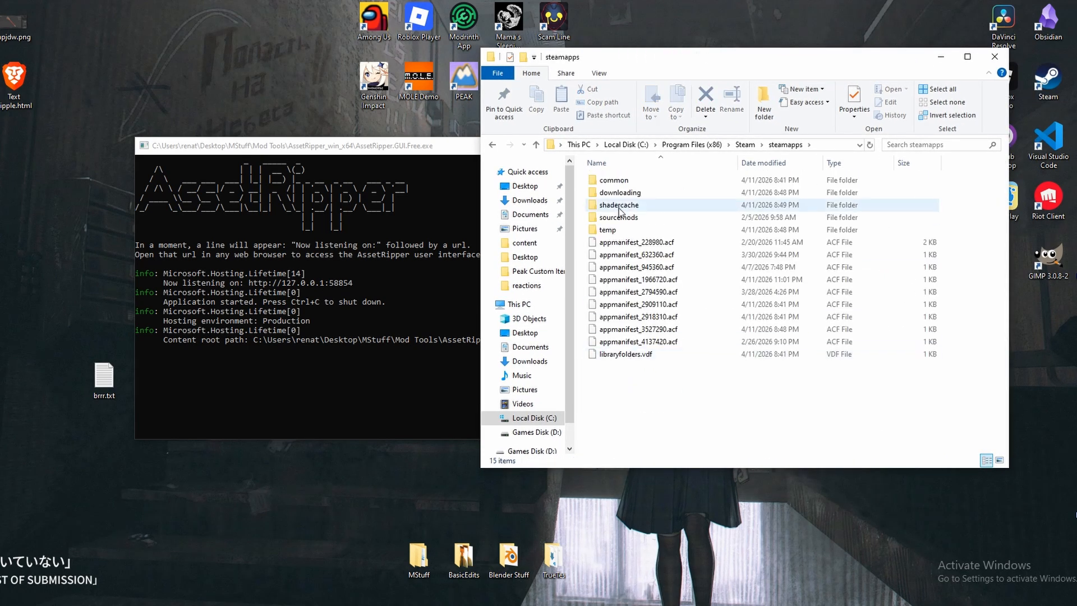
double_click(622, 180)
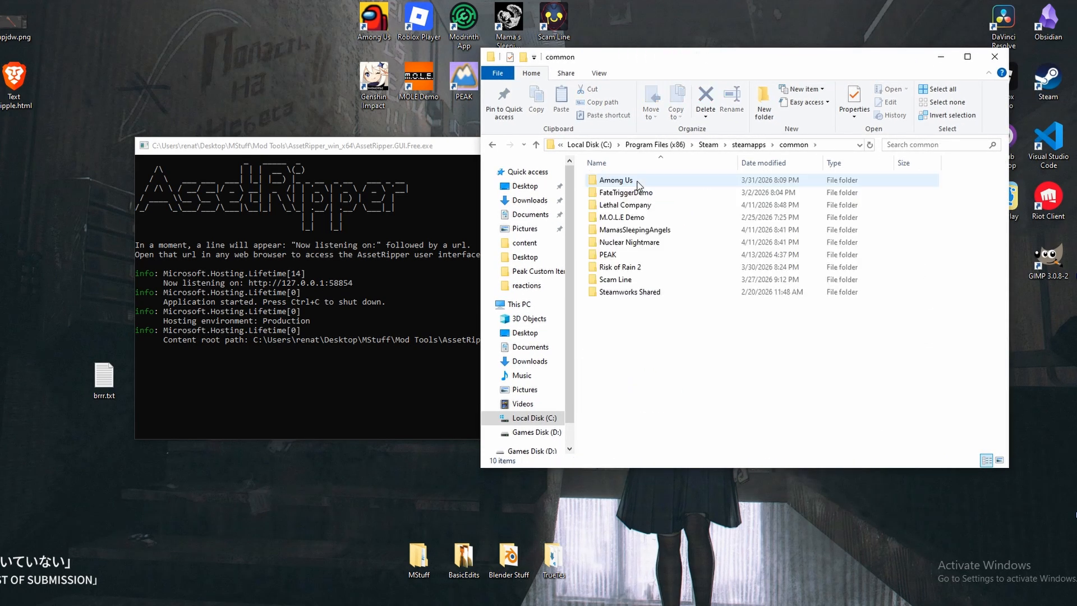
double_click(606, 254)
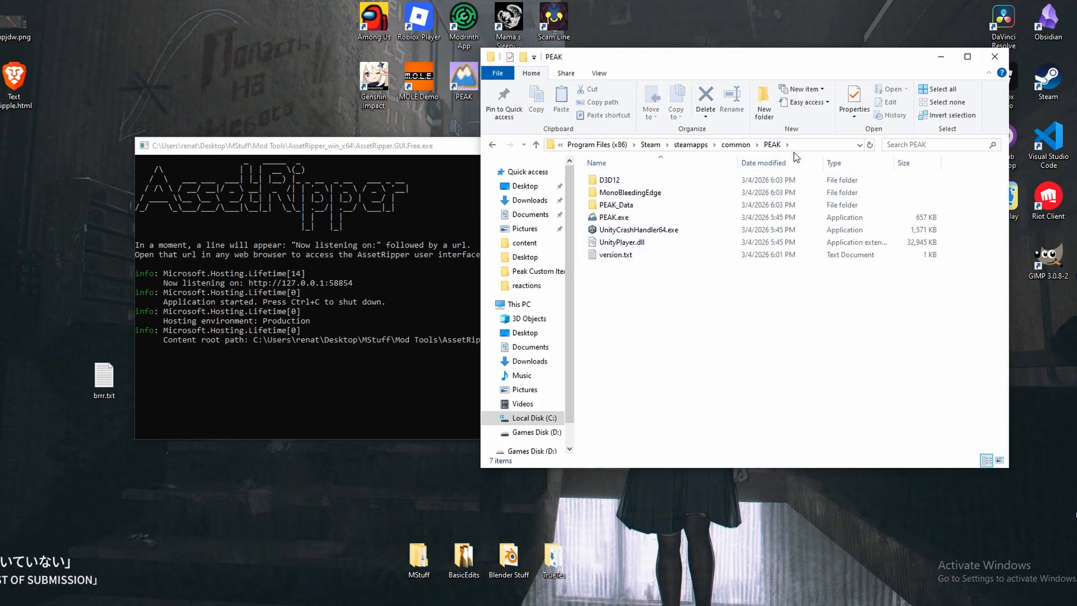
click(805, 144)
drag(784, 145, 543, 151)
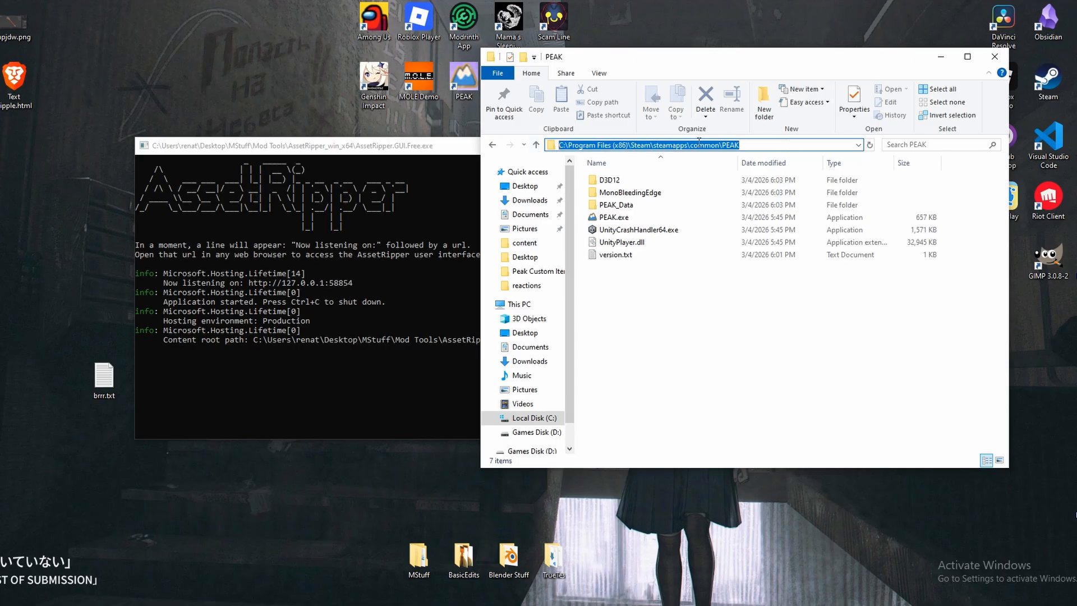
click(992, 59)
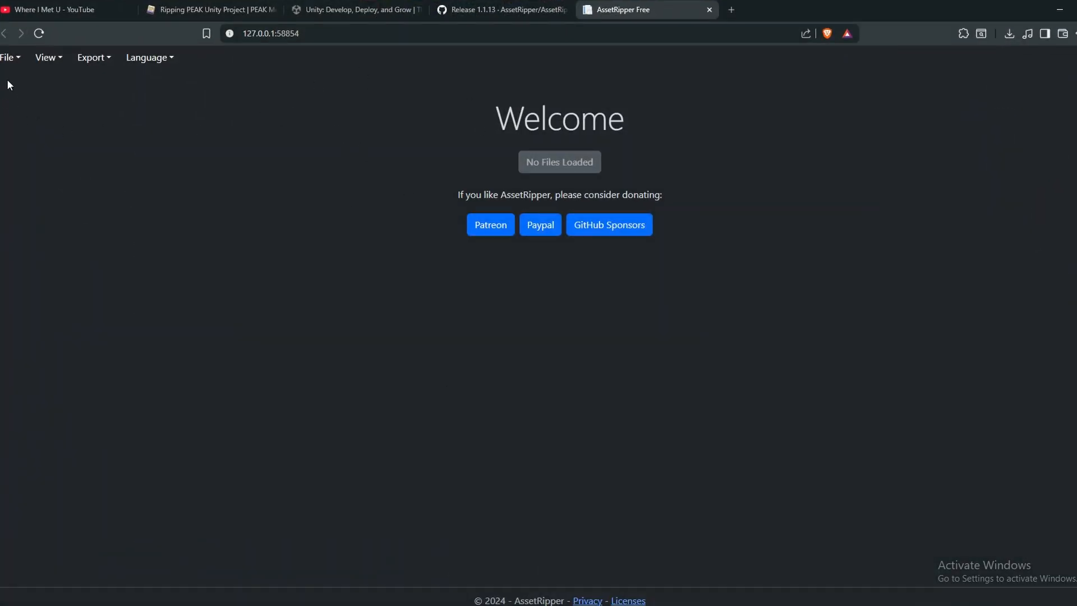
In AssetRipper's browser page, load the game folder C:\Program Files (x86)\Steam\steamapps\common\PEAK
click(10, 58)
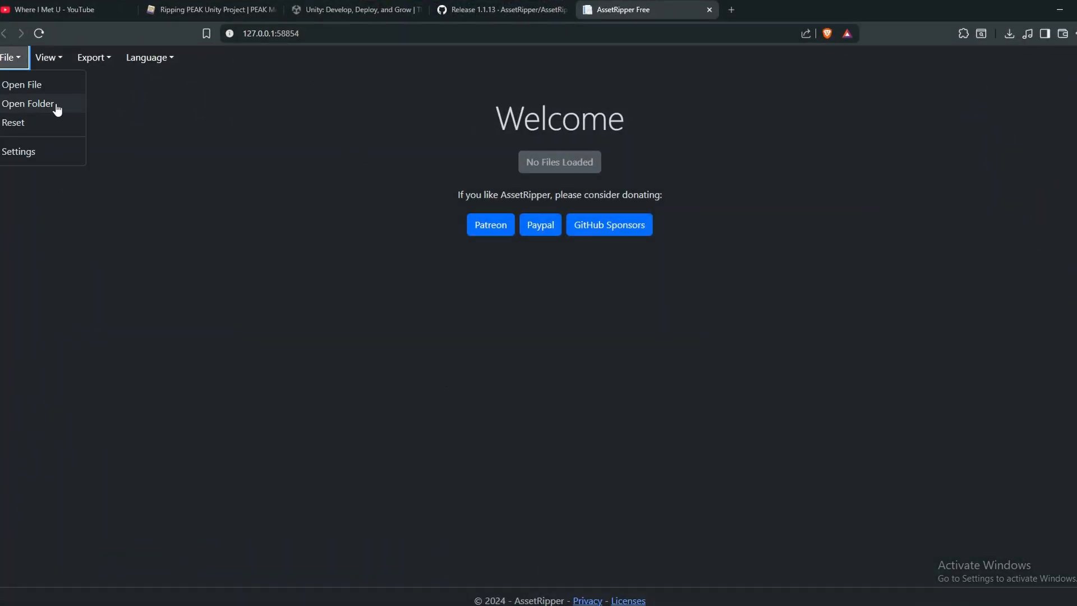
click(17, 109)
mouse_move(331, 600)
click(365, 583)
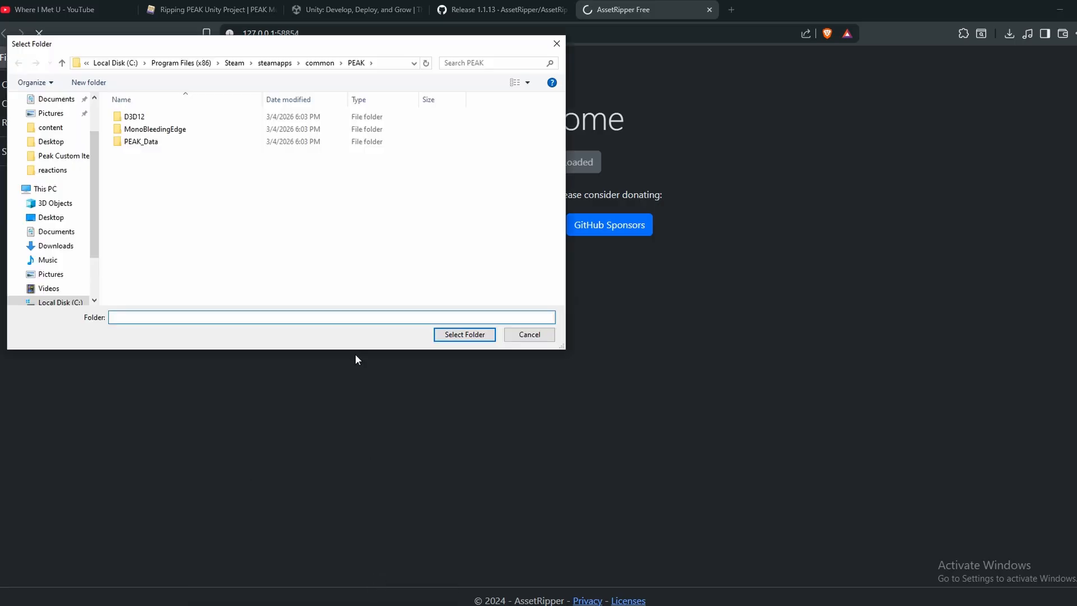
click(390, 63)
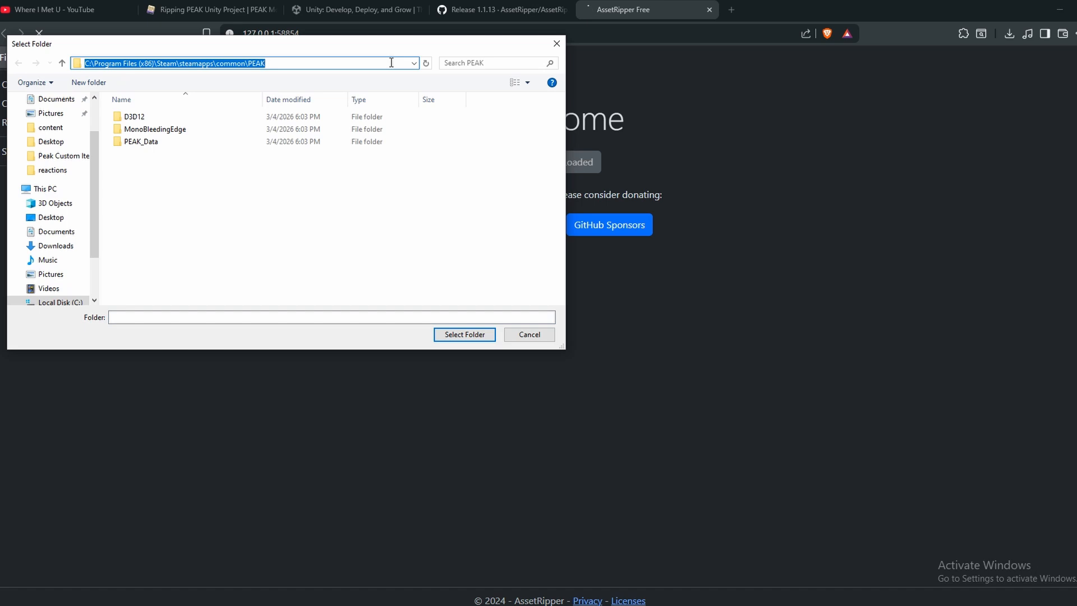
click(385, 63)
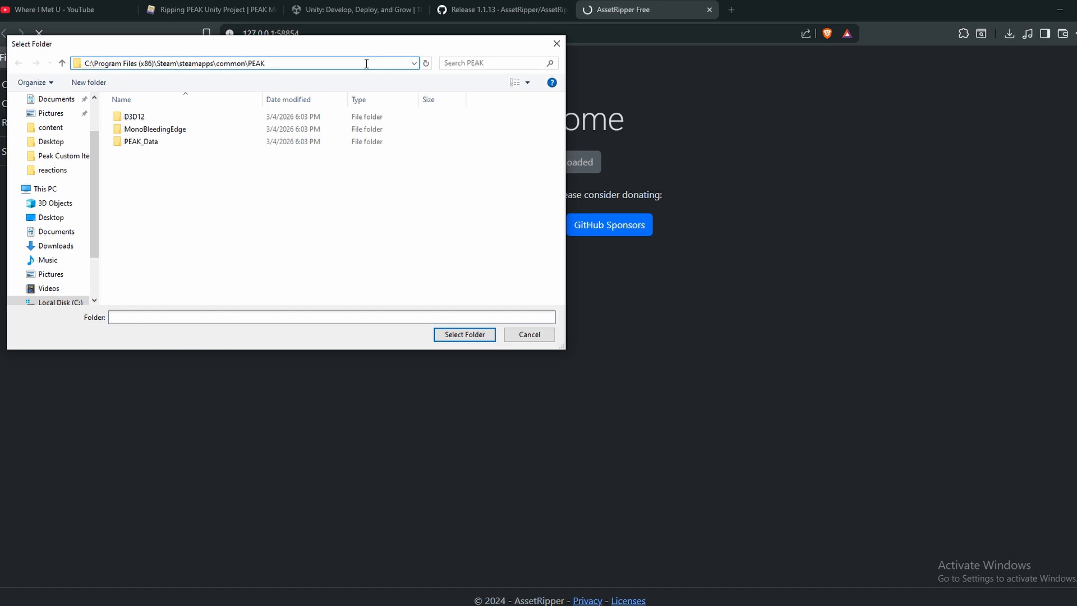
key(Return)
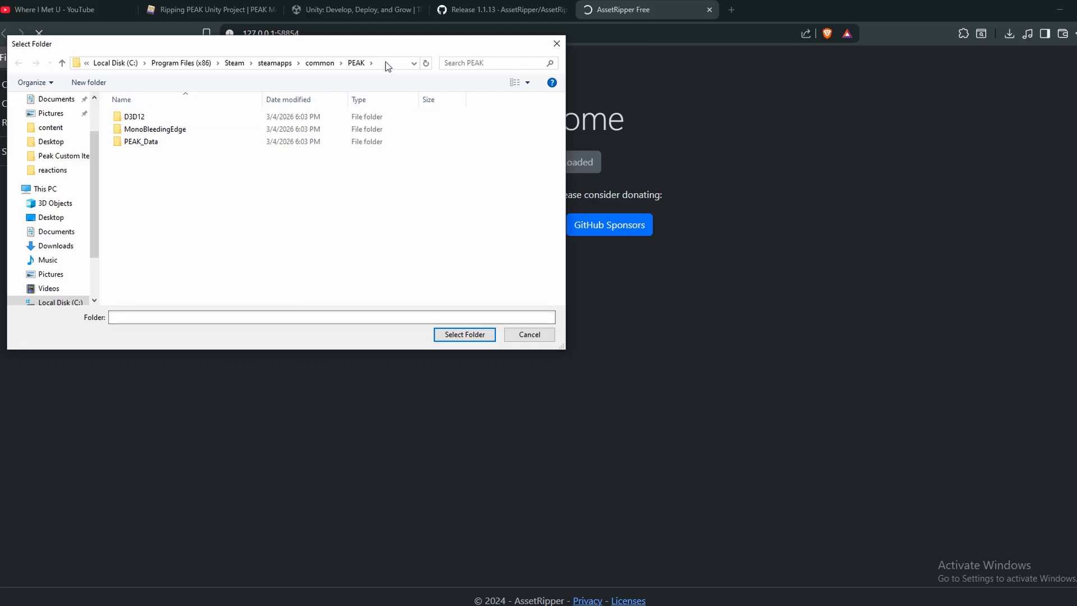
click(345, 63)
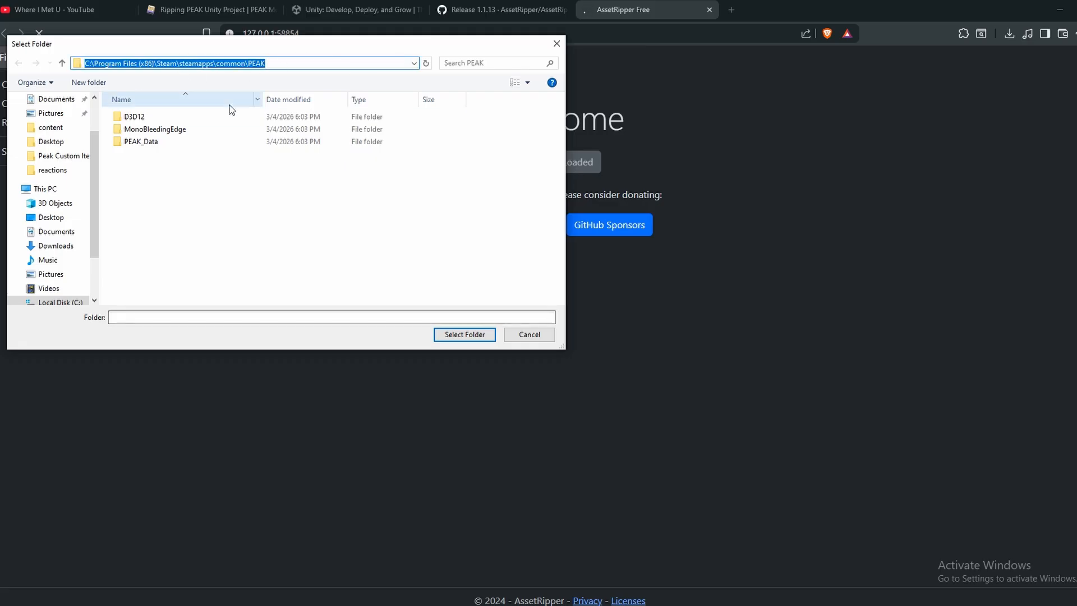
click(449, 334)
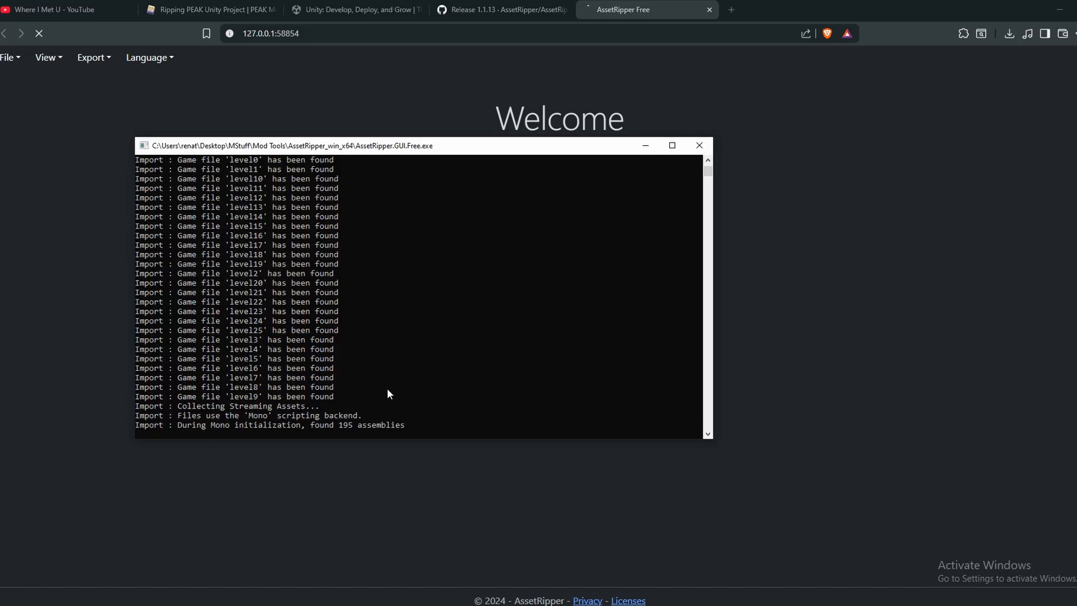
Review the earlier import log entries in the AssetRipper console window
drag(310, 156, 258, 124)
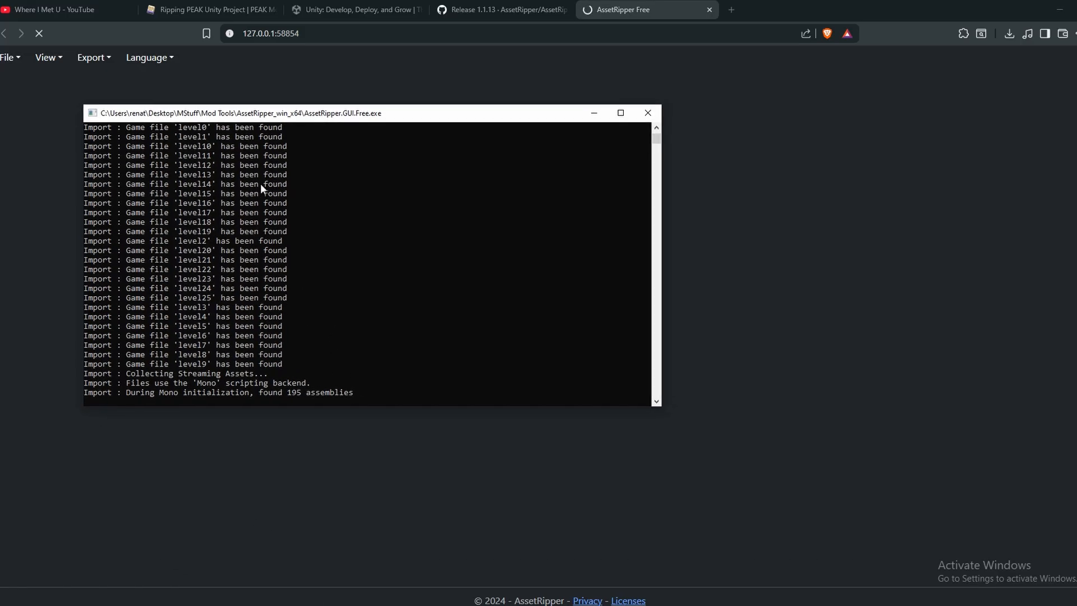
scroll(347, 267, up, 8)
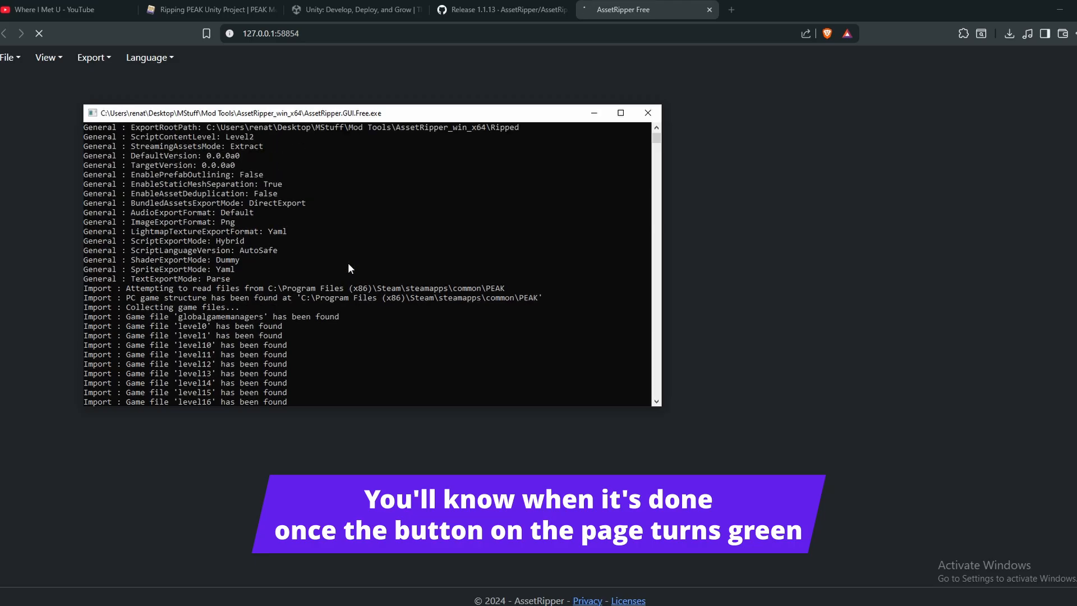
Minimize the browser and go to the Peak Related folder inside MStuff\Modding
scroll(337, 261, up, 2)
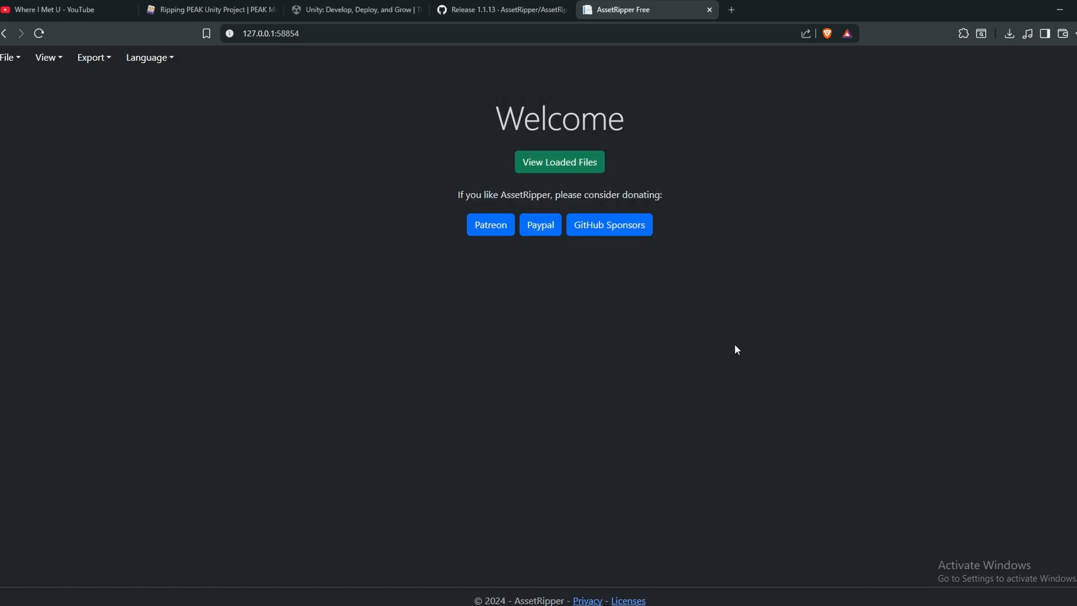
click(1059, 9)
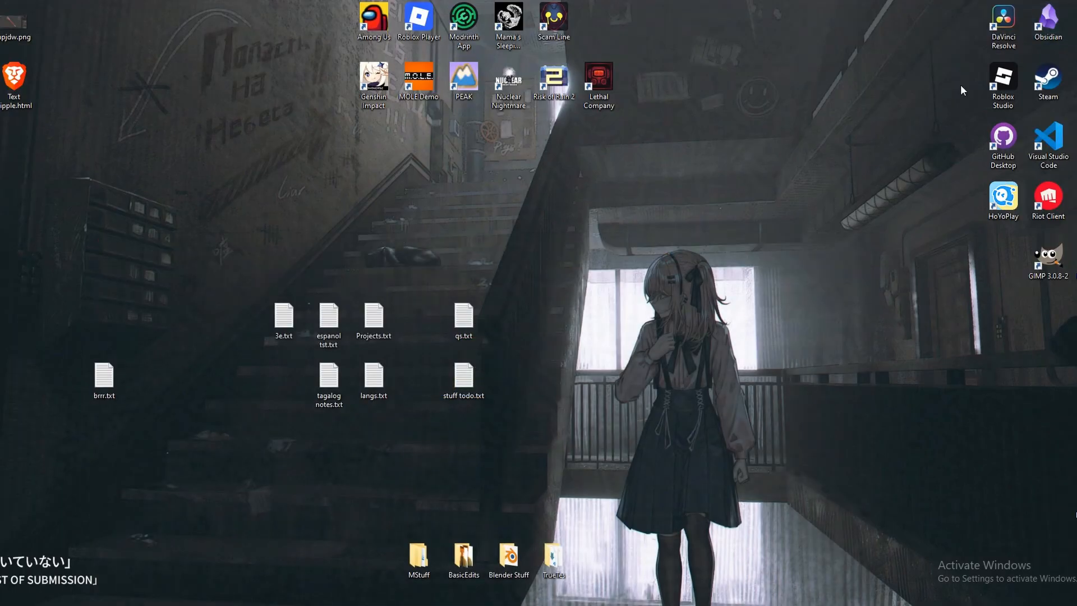
double_click(420, 555)
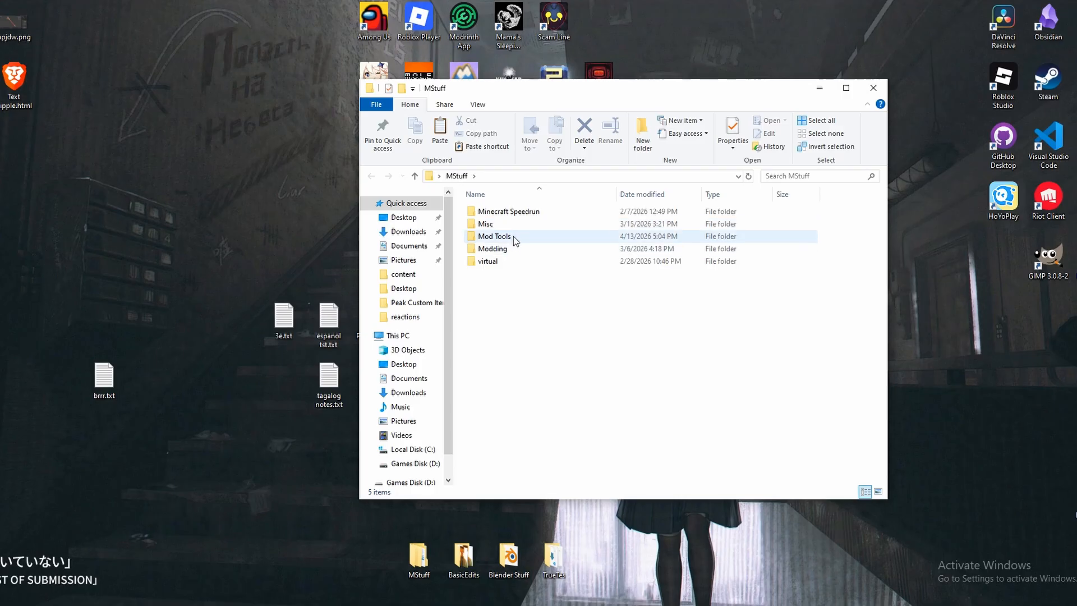
double_click(515, 249)
double_click(507, 212)
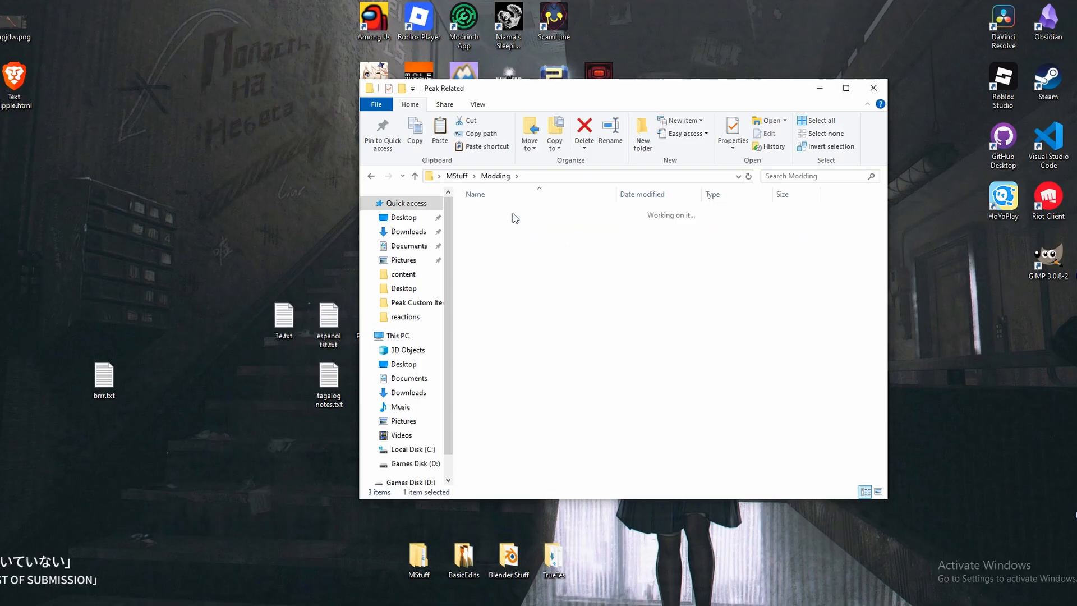
Create a folder named PEAK Rip inside Peak Related and open it
right_click(534, 297)
mouse_move(603, 481)
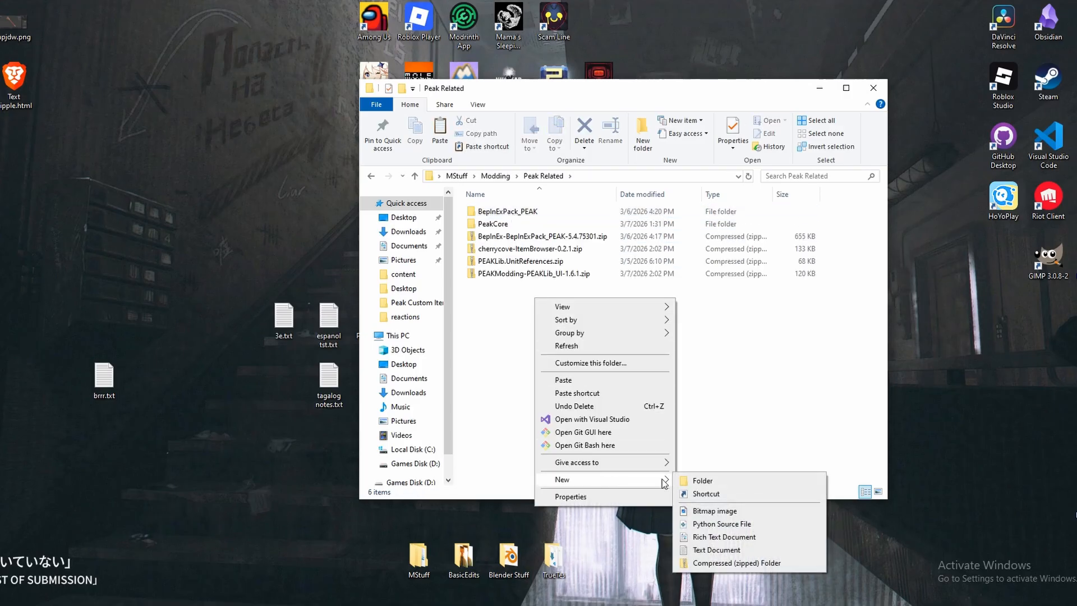
click(695, 483)
text(PEAK Rip)
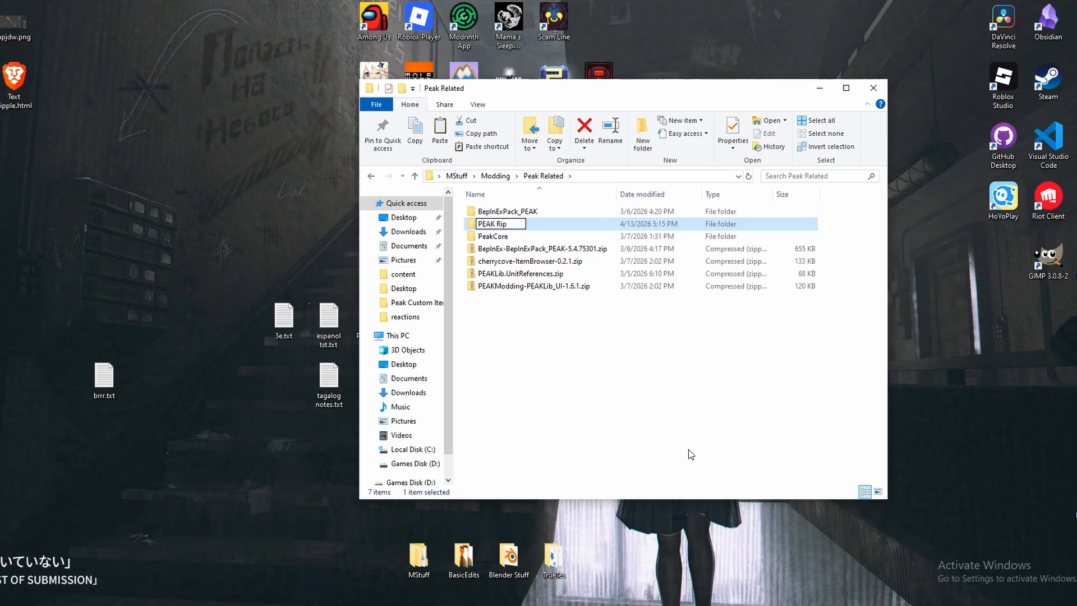
key(Return)
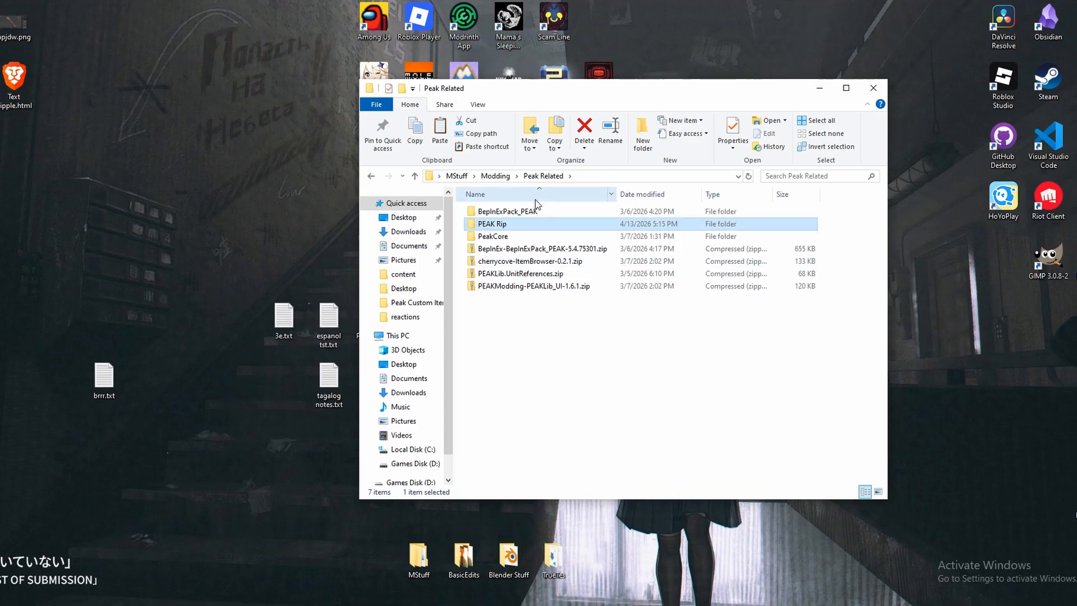
double_click(533, 229)
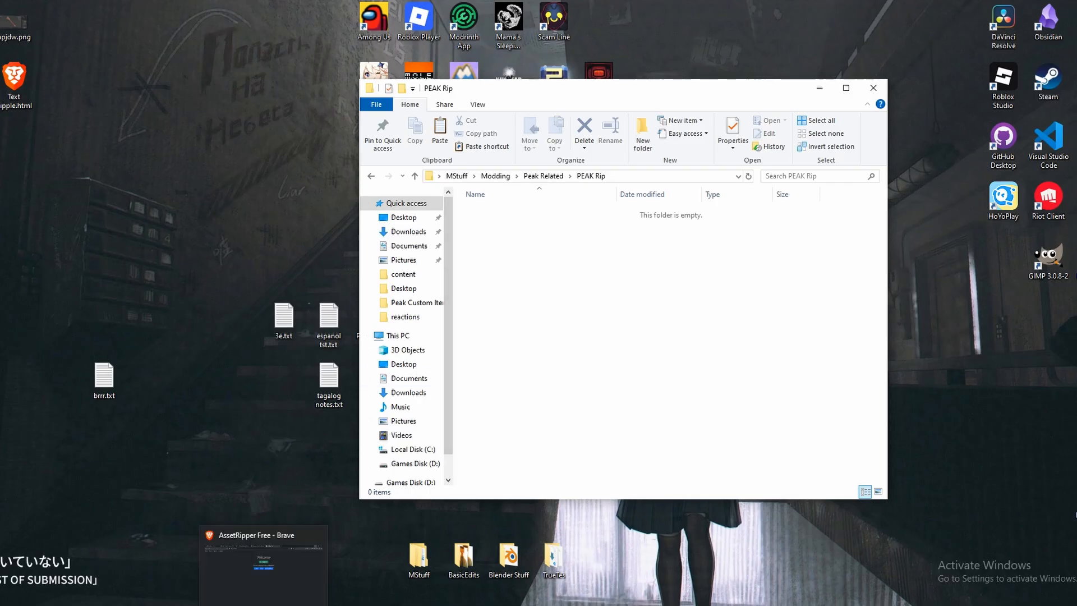
Switch back to AssetRipper in the browser and open the page for exporting all files
click(278, 600)
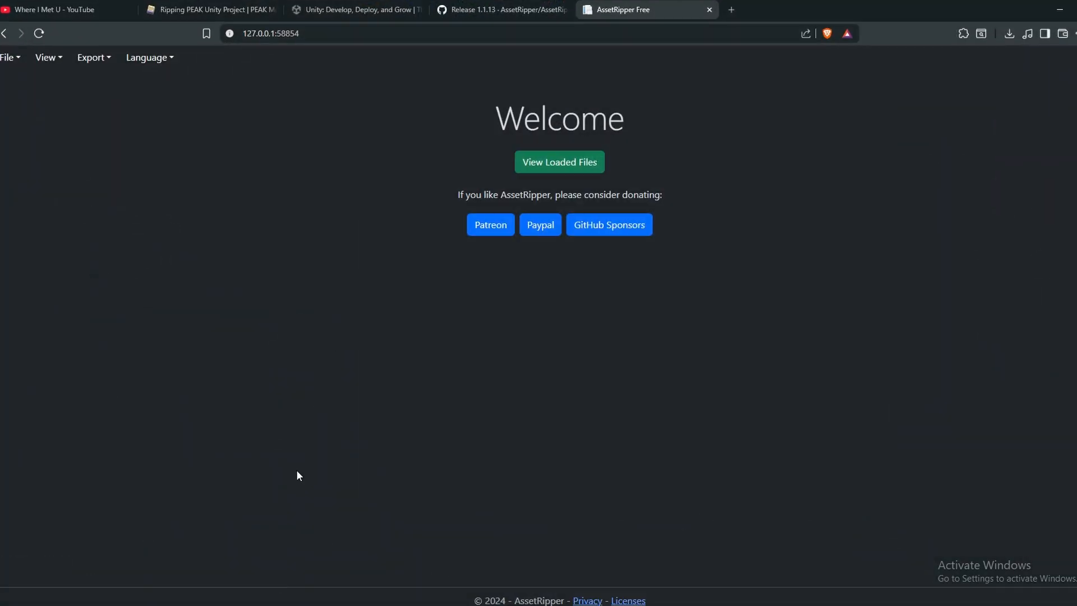
click(110, 63)
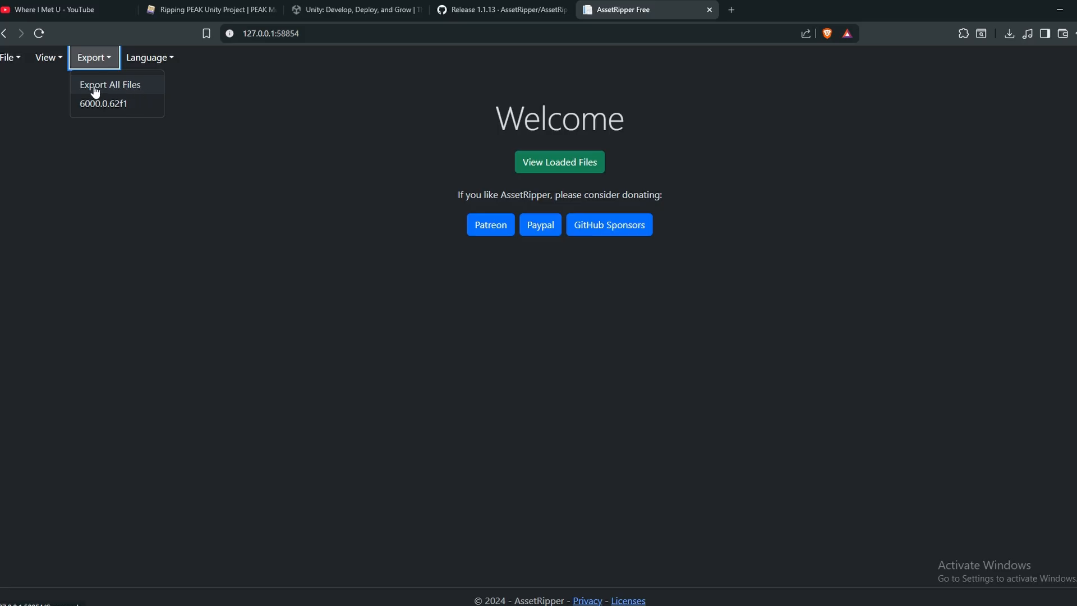
click(129, 88)
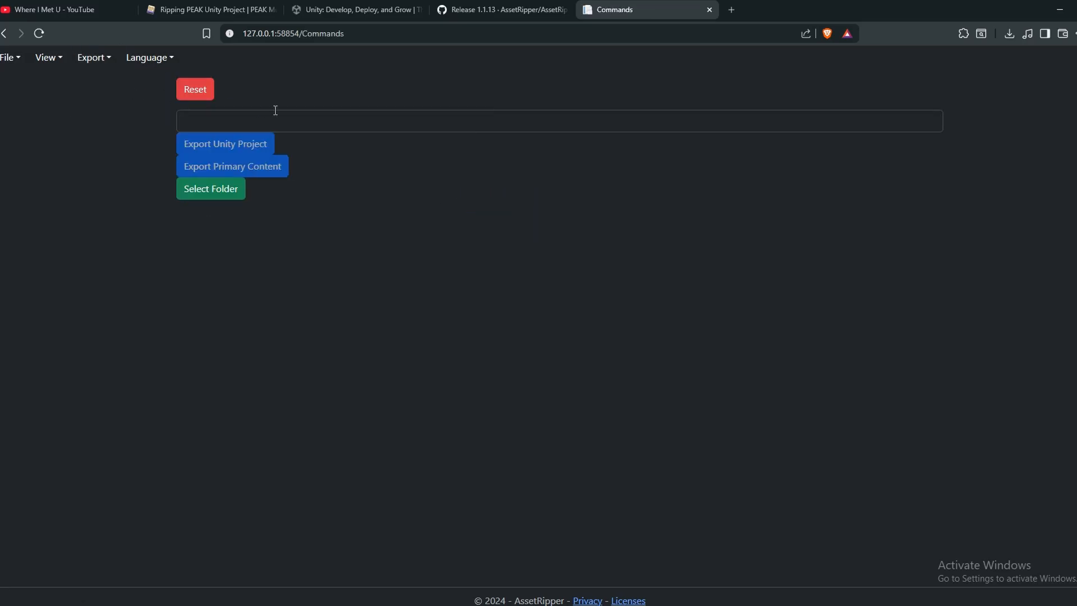
Copy the full path of the PEAK Rip folder from its window and return to AssetRipper's empty export path field
click(326, 604)
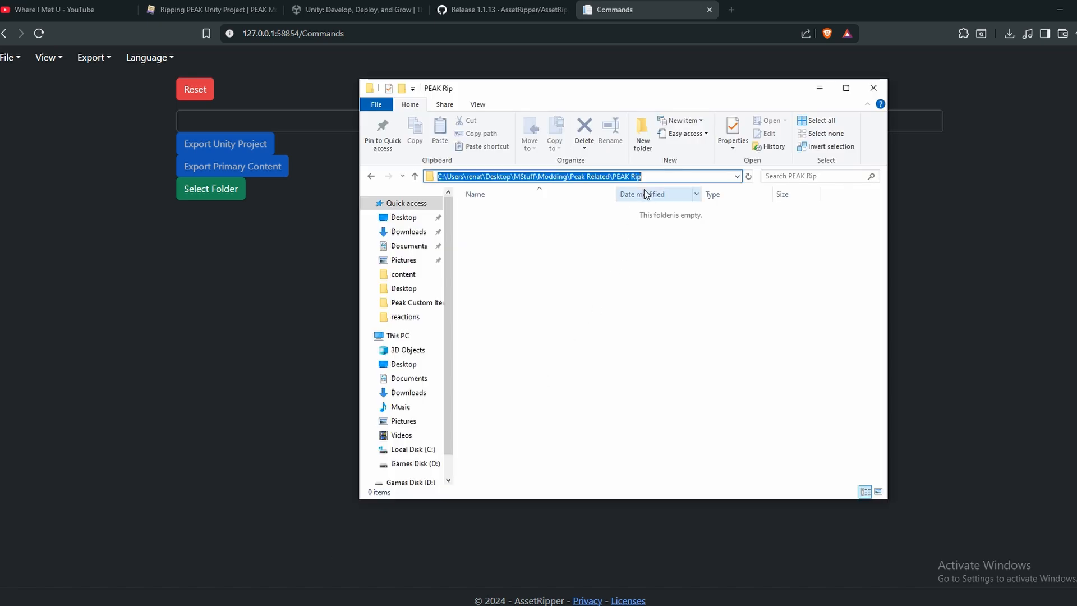
click(811, 90)
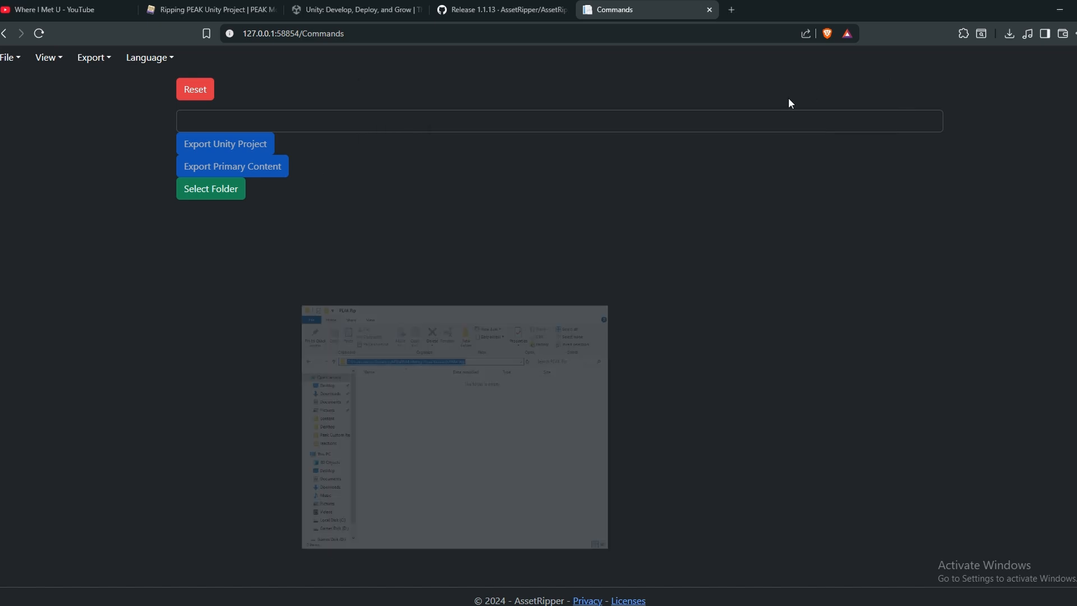
click(227, 122)
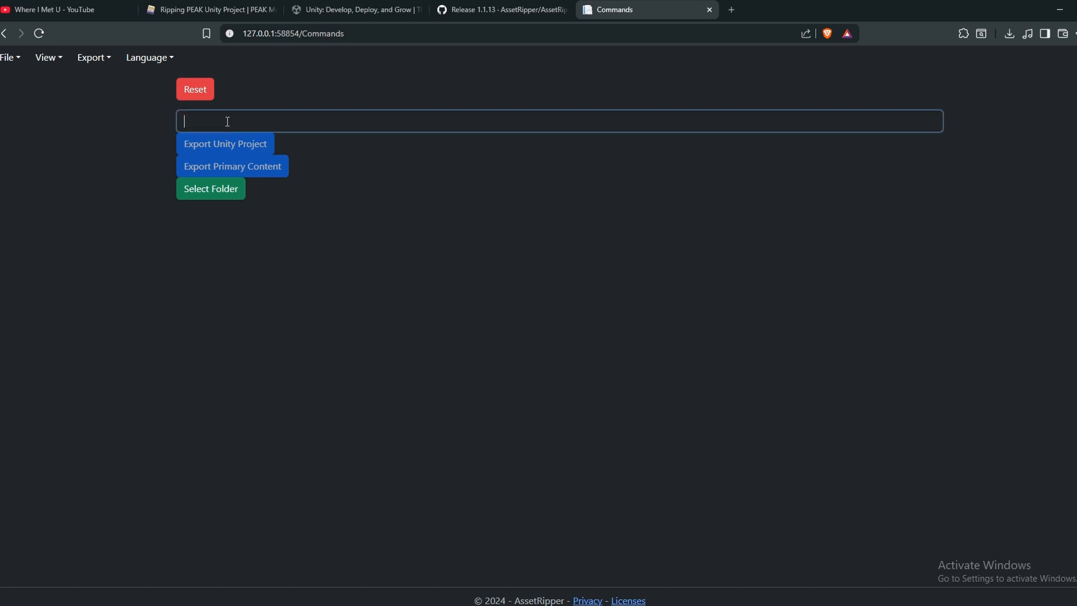
Choose Desktop\MStuff\Modding\Peak Related\PEAK Rip as the export folder by pasting its copied path
click(213, 191)
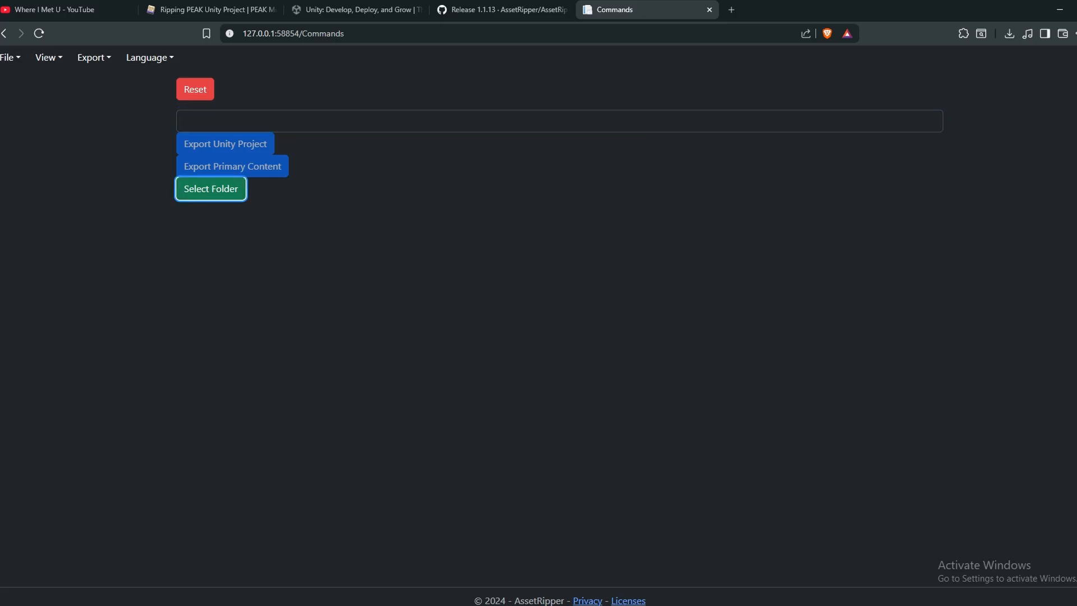
click(355, 566)
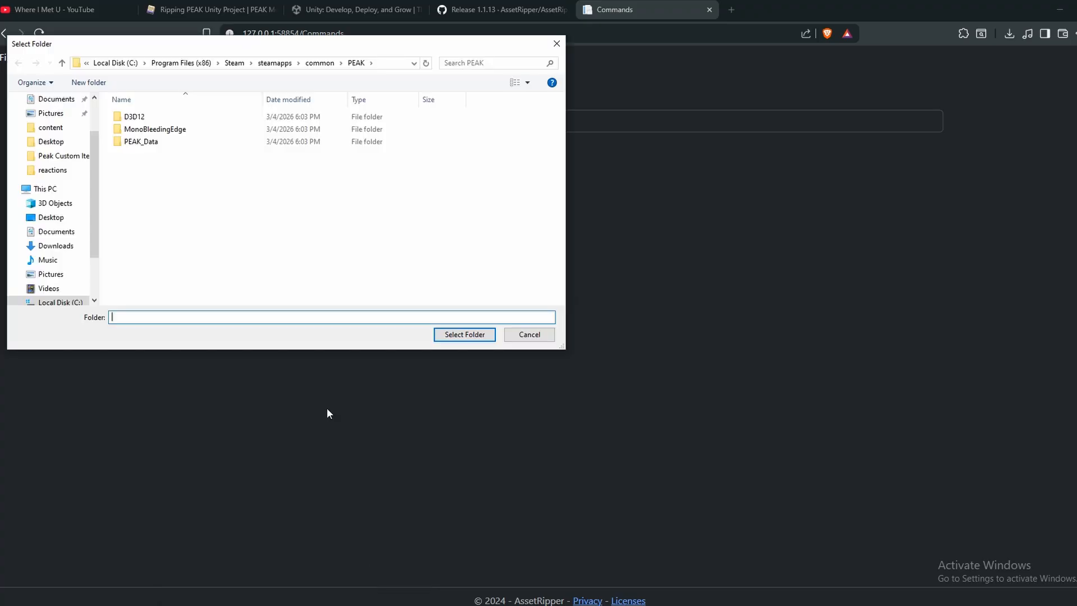
click(389, 63)
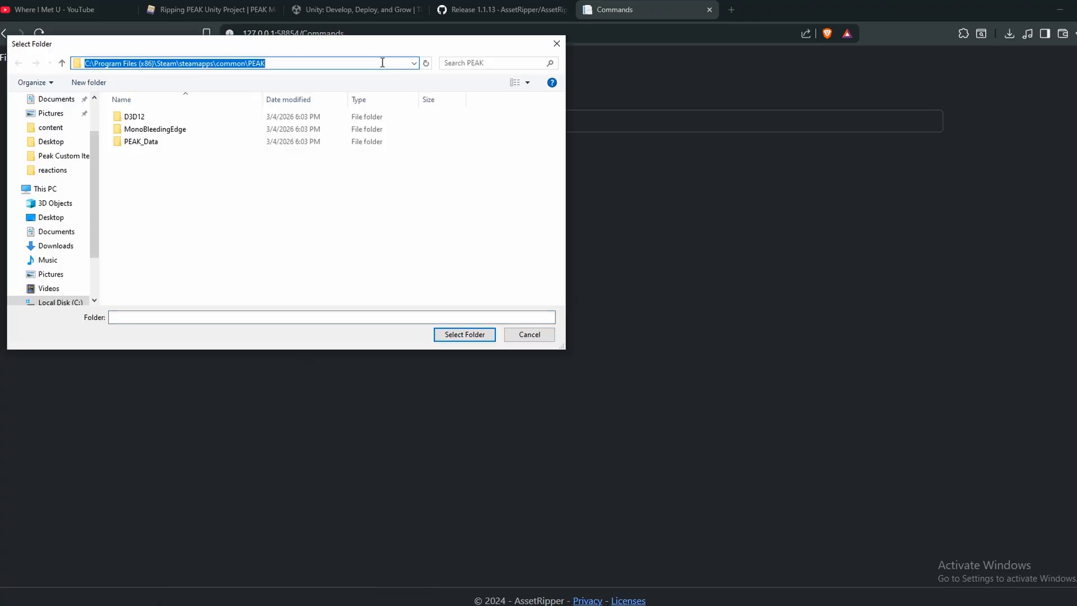
key(ctrl+v)
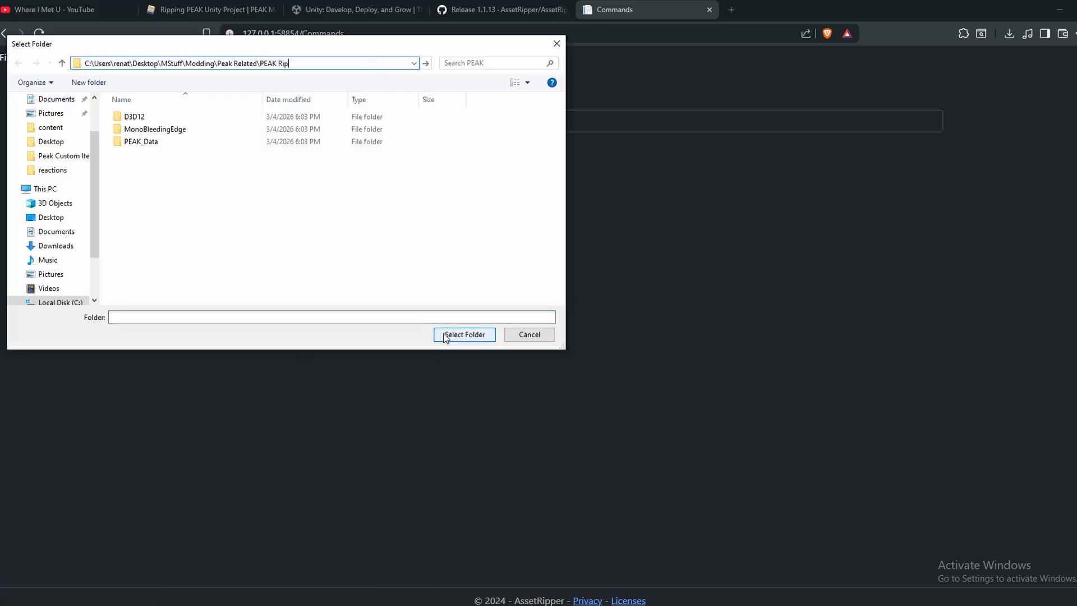
key(Return)
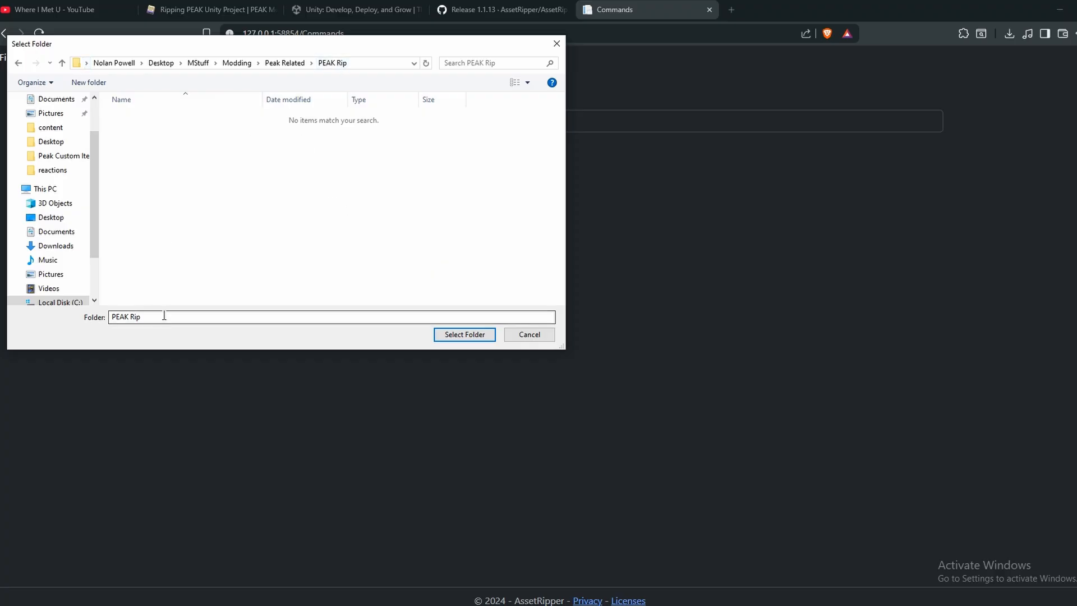
click(459, 335)
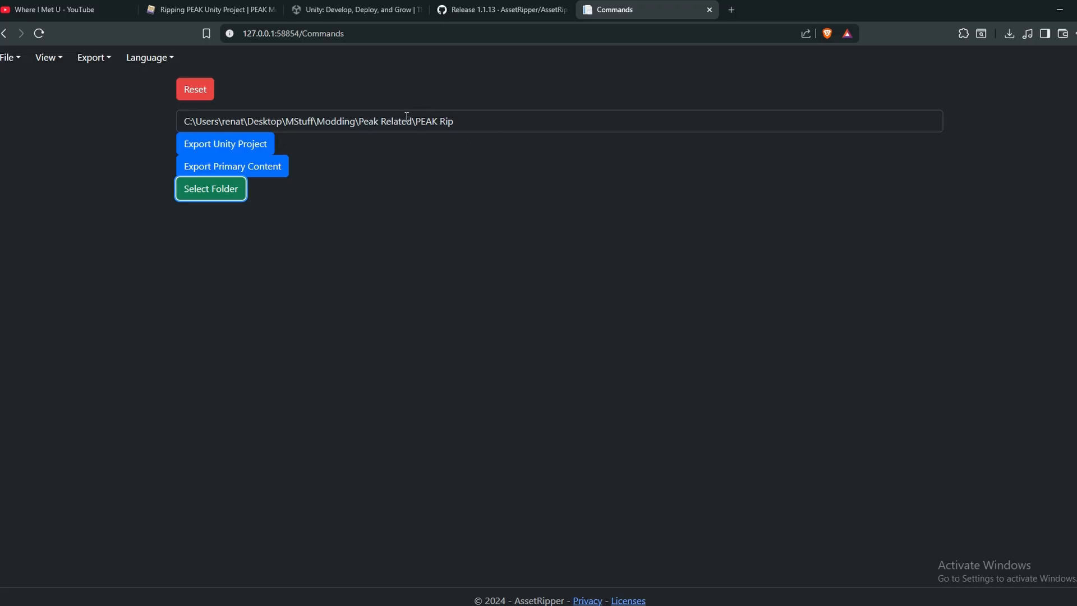
Submit the PEAK Rip export path and export the loaded game as a Unity project
drag(476, 121, 173, 124)
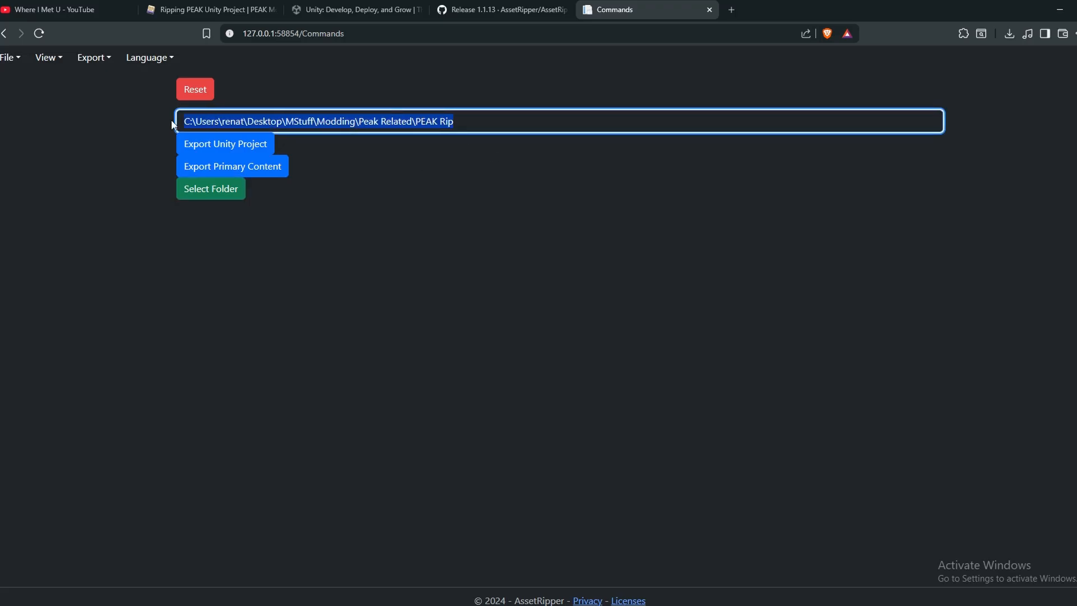
click(464, 122)
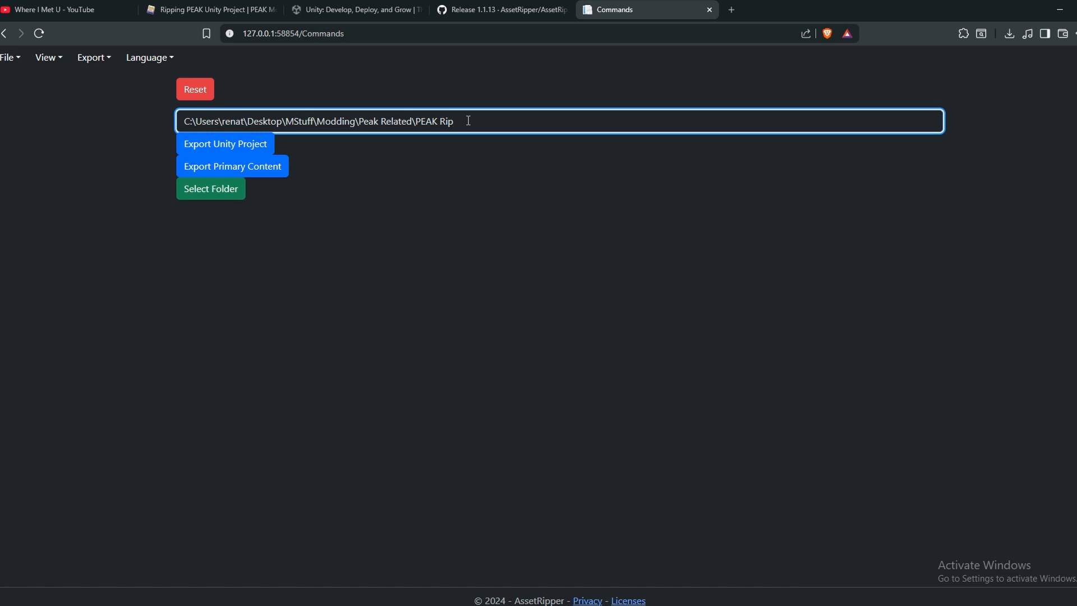
key(Return)
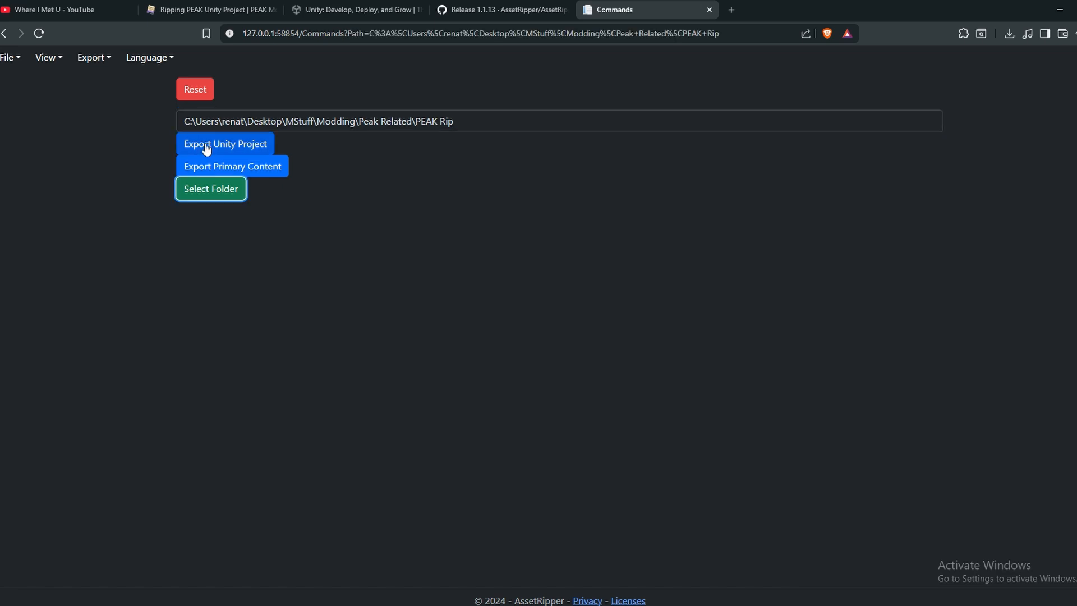
click(248, 147)
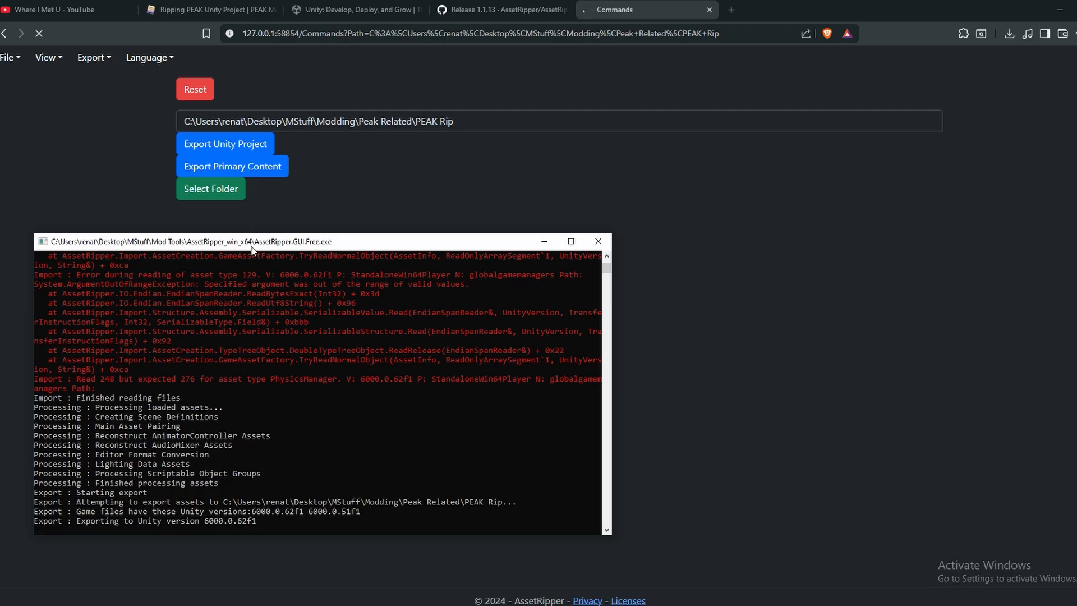
Move the AssetRipper console window higher on the desktop and review the export log
drag(254, 241, 269, 93)
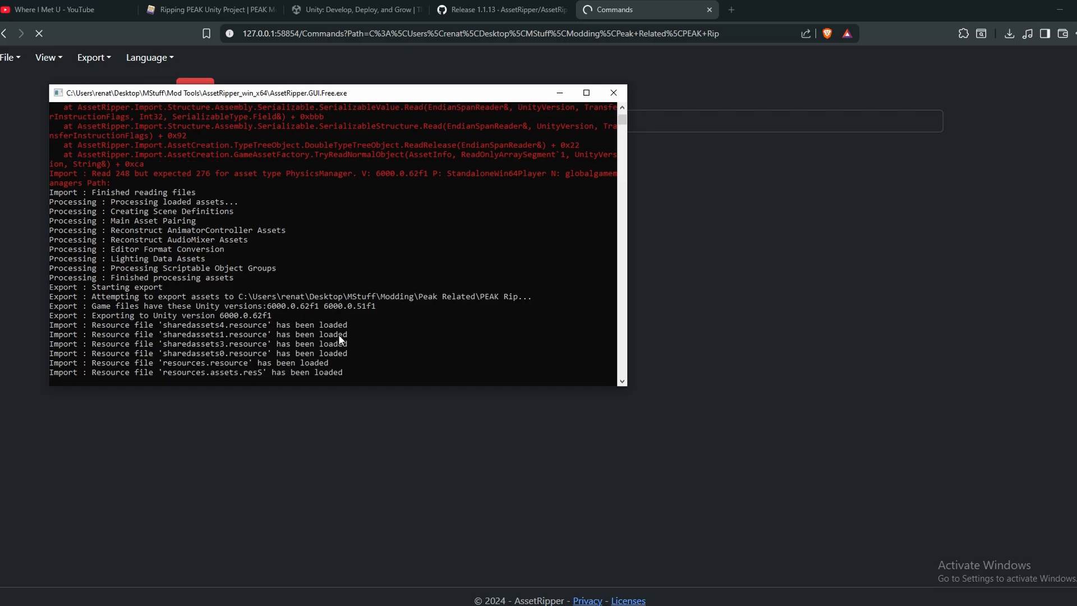
scroll(264, 298, down, 4)
scroll(265, 297, up, 5)
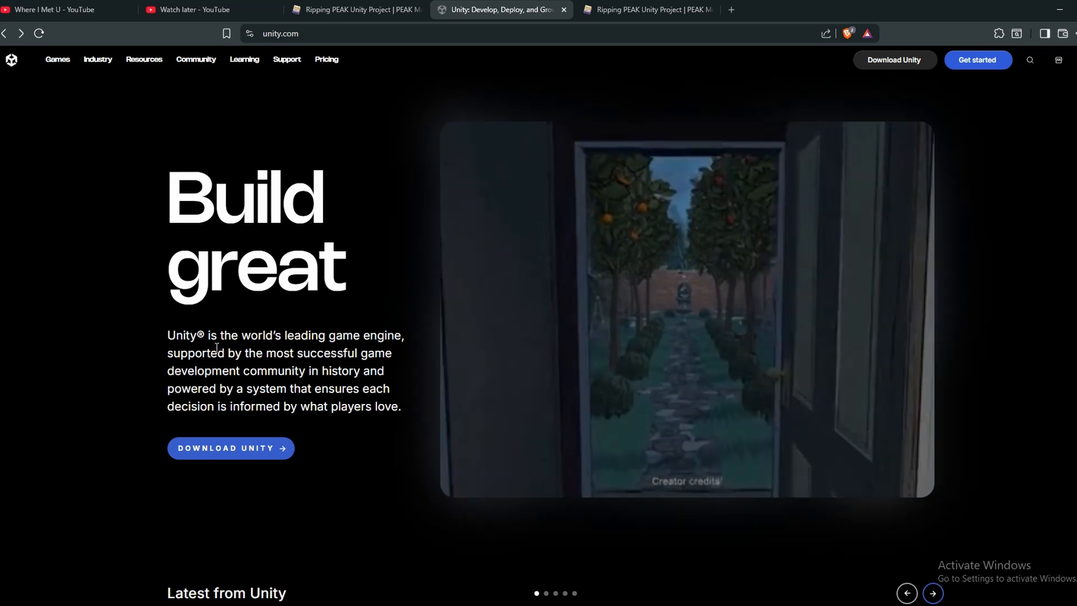
Start the Unity download from unity.com and continue the account creation with Google
scroll(226, 358, down, 1)
click(255, 388)
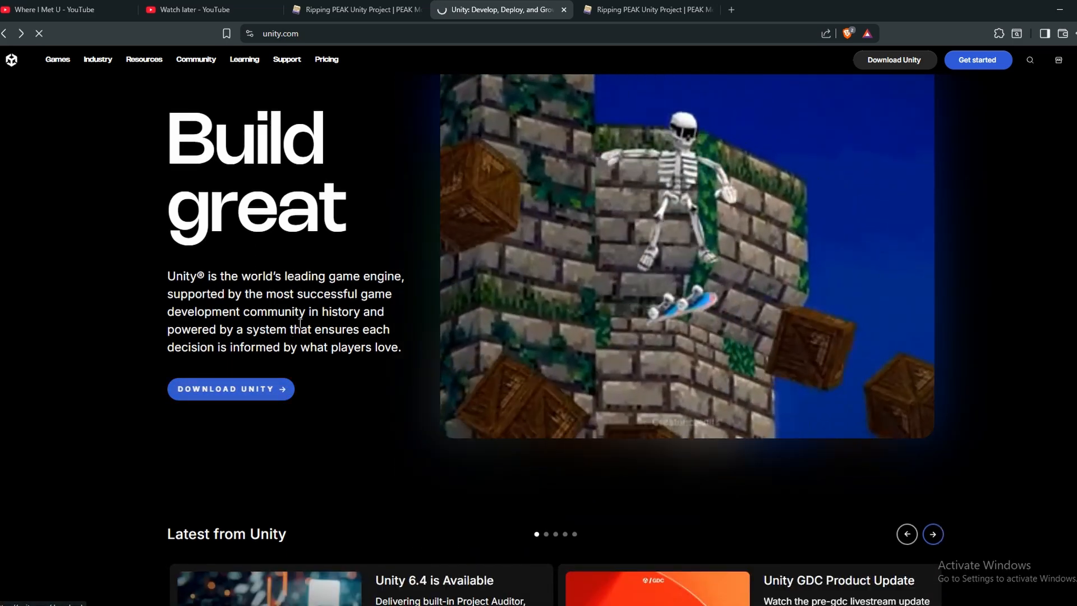
scroll(385, 226, up, 1)
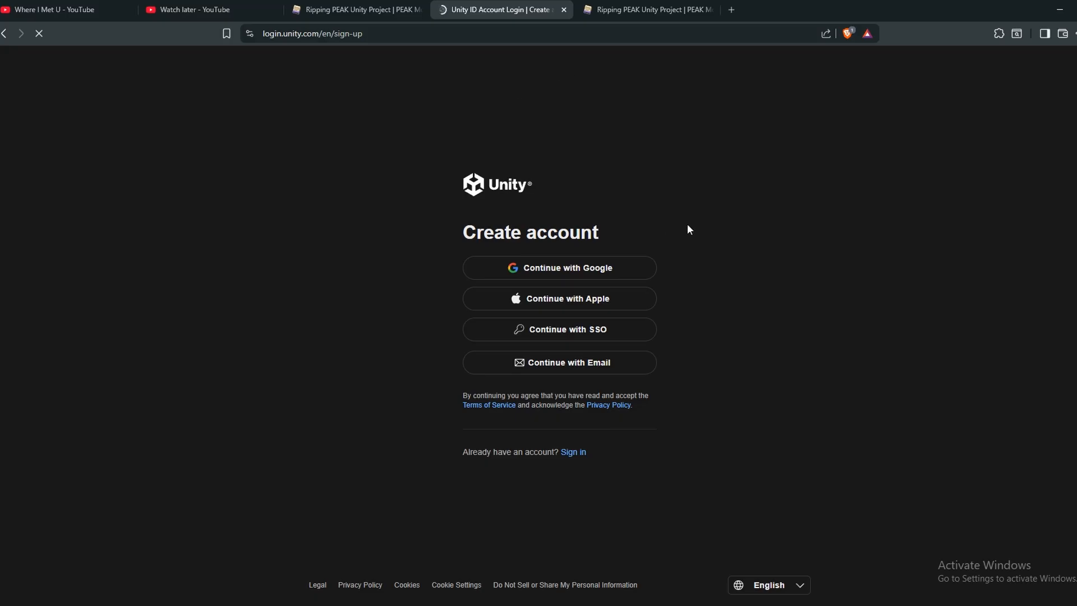
click(584, 268)
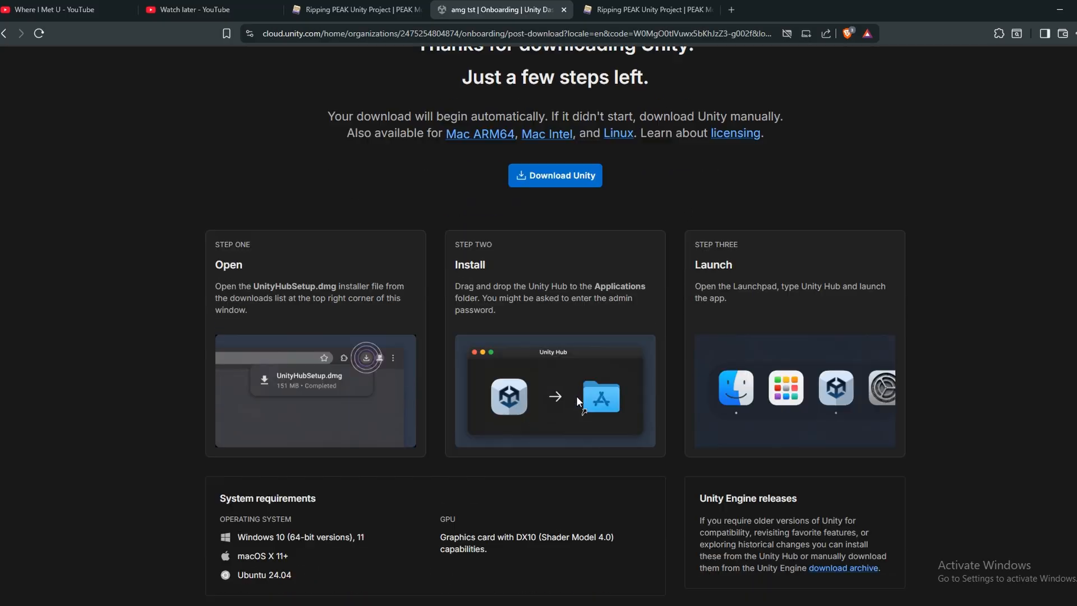
Download the Unity Hub installer UnityHubSetup-x64.exe into the Downloads folder and show the recent download history
scroll(689, 374, down, 3)
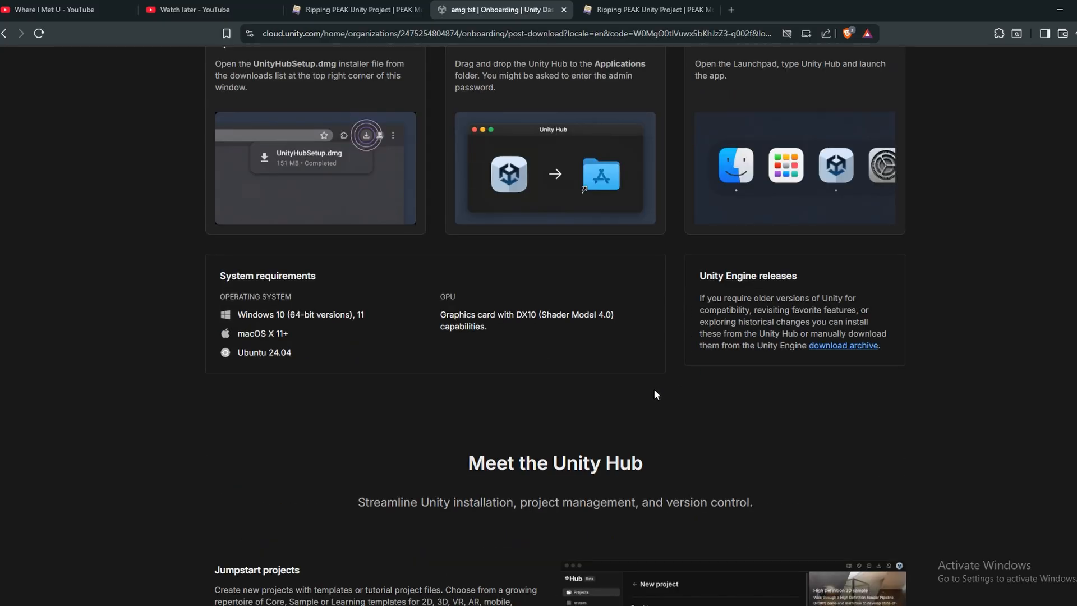
scroll(645, 389, up, 5)
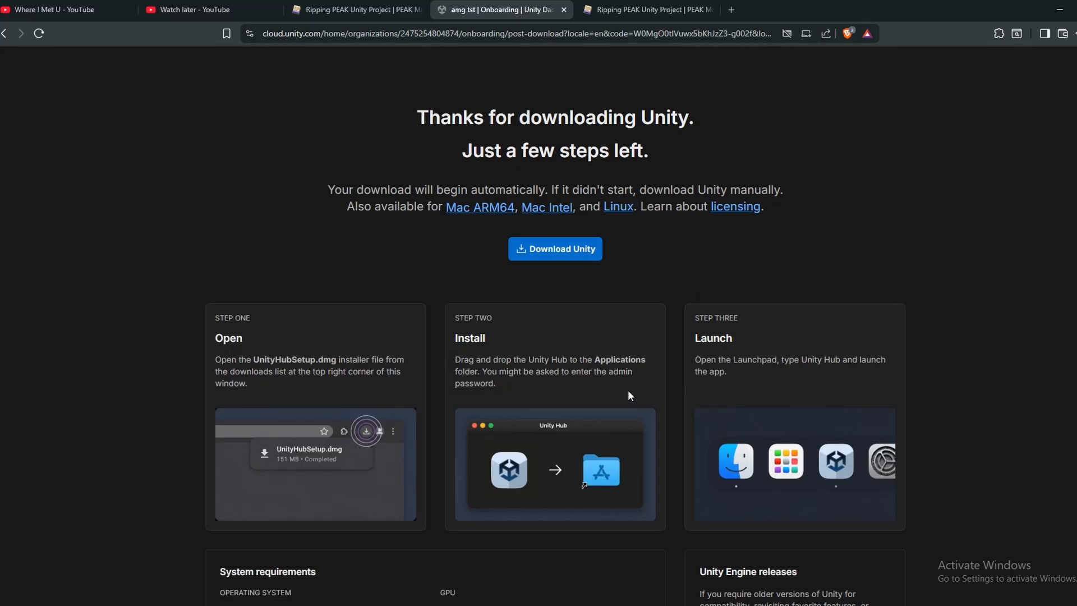
click(560, 253)
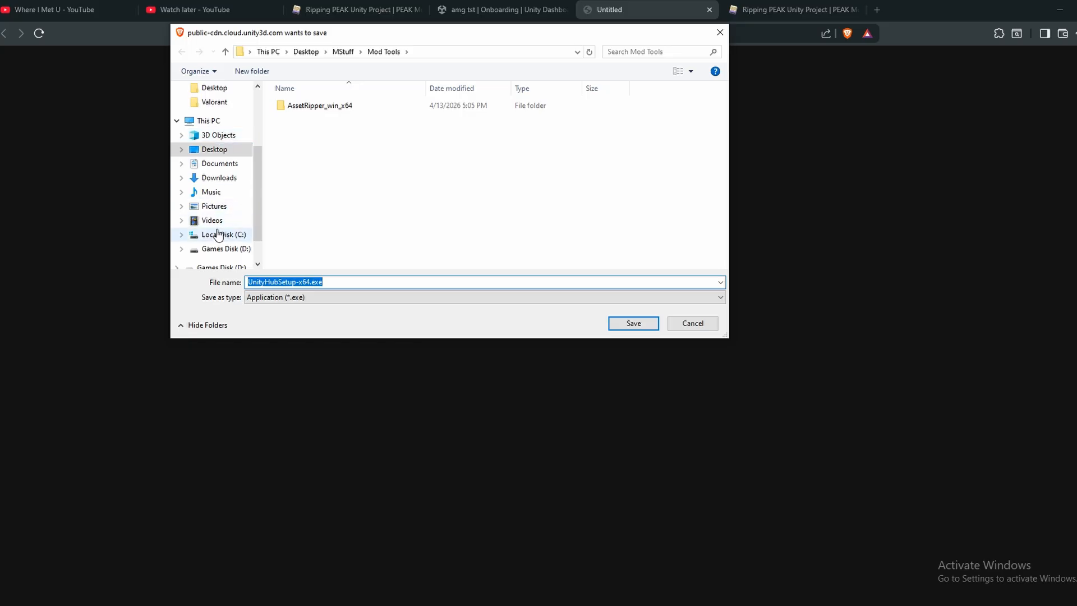
scroll(227, 168, down, 1)
click(220, 163)
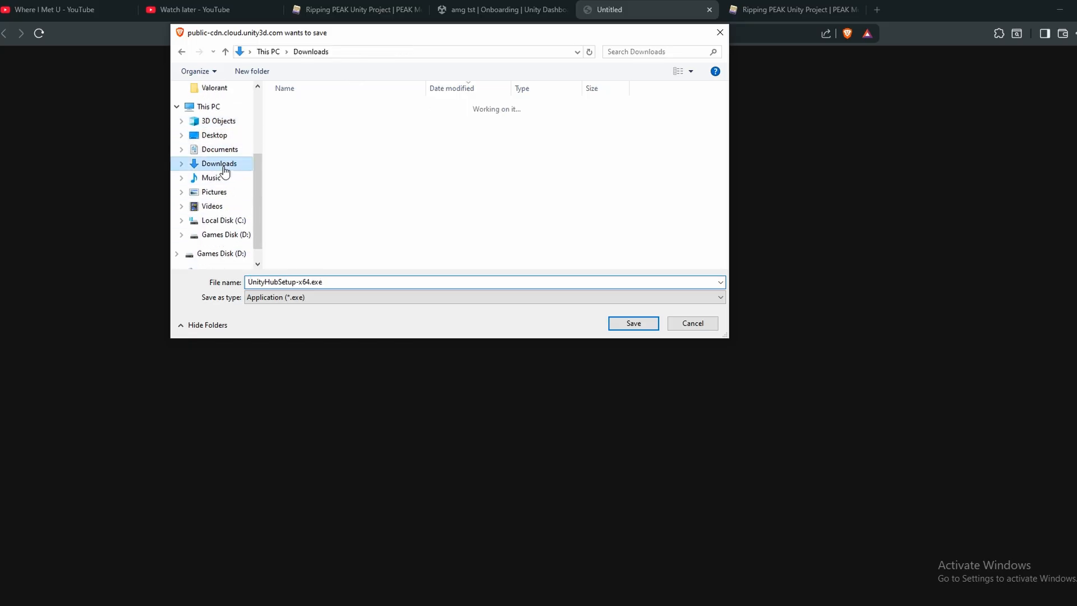
click(629, 323)
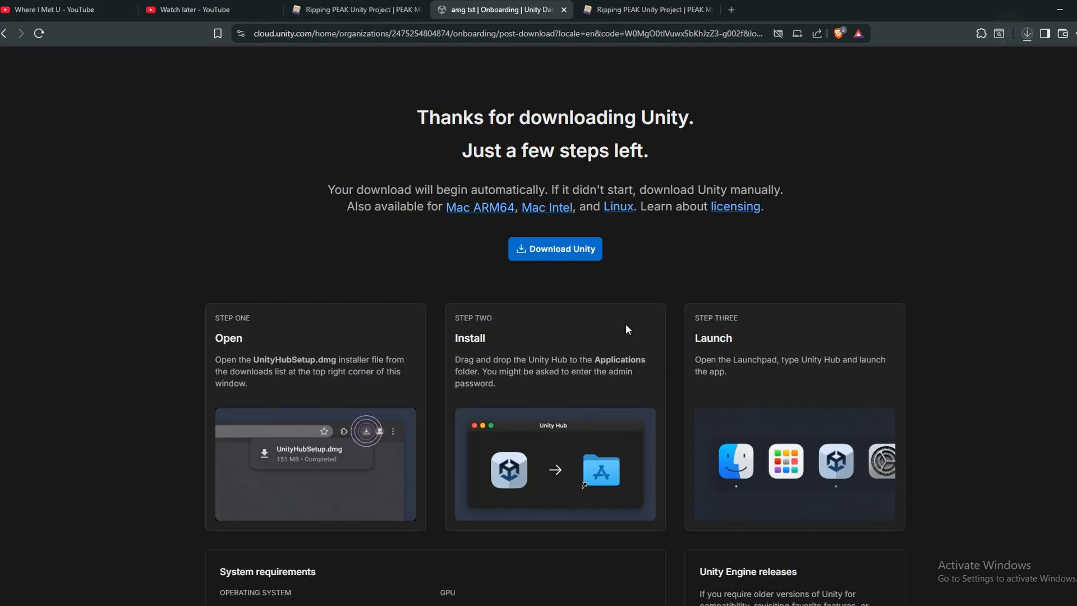
click(1027, 33)
click(1025, 34)
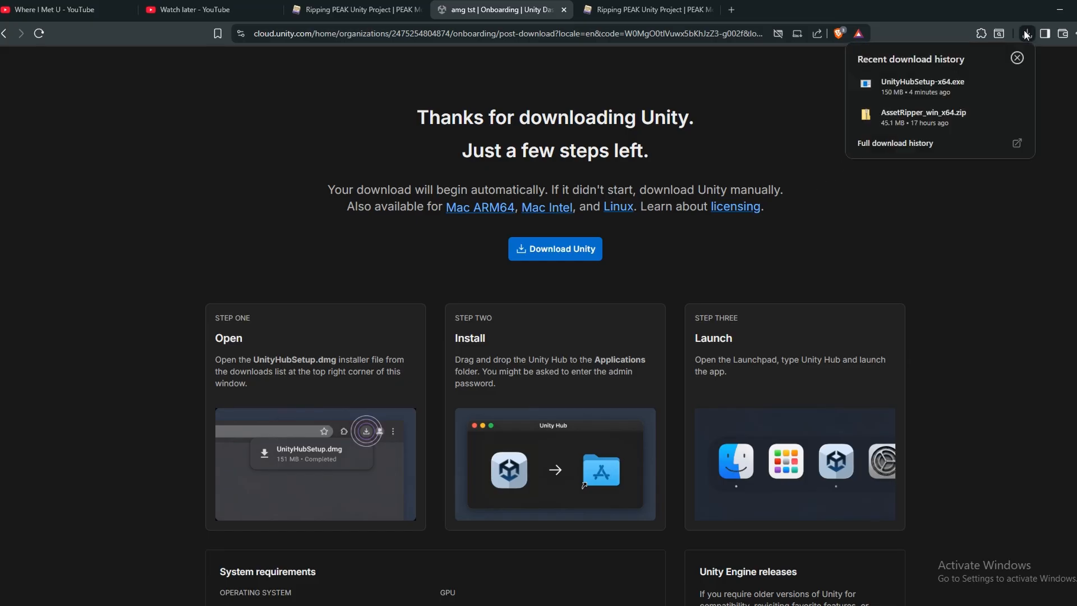
Run the downloaded UnityHubSetup-x64.exe, accept its licence agreement and install Unity Hub in C:\Program Files\Unity Hub
click(927, 89)
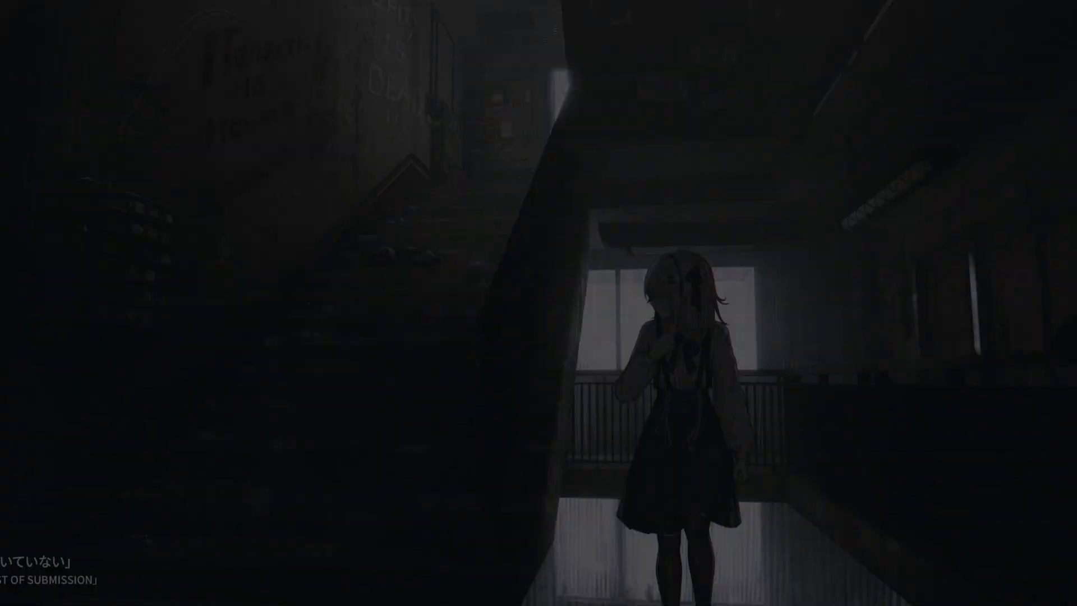
click(499, 392)
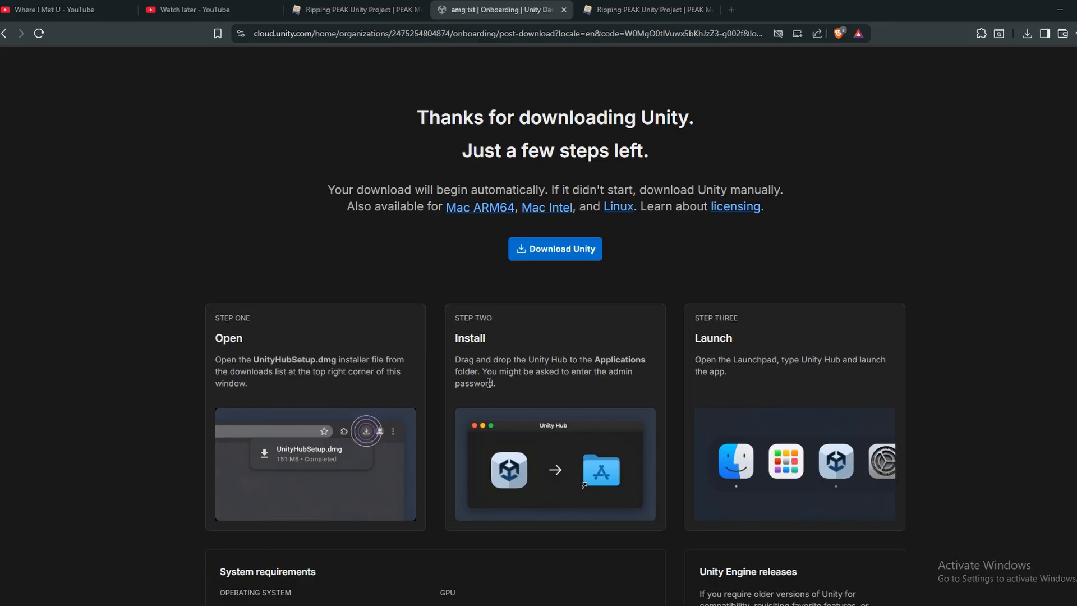
click(624, 406)
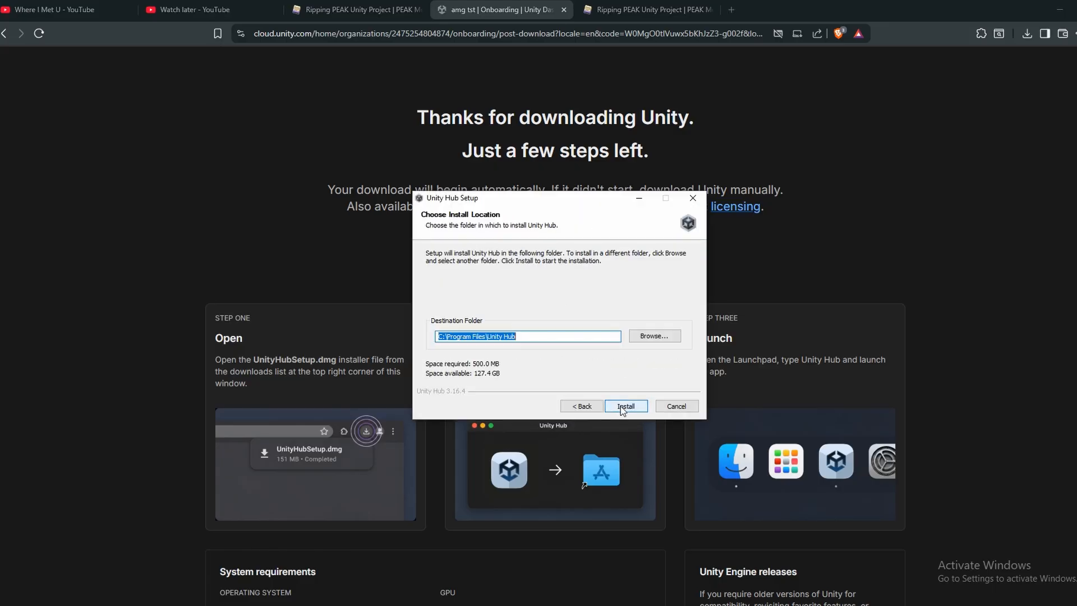
click(620, 403)
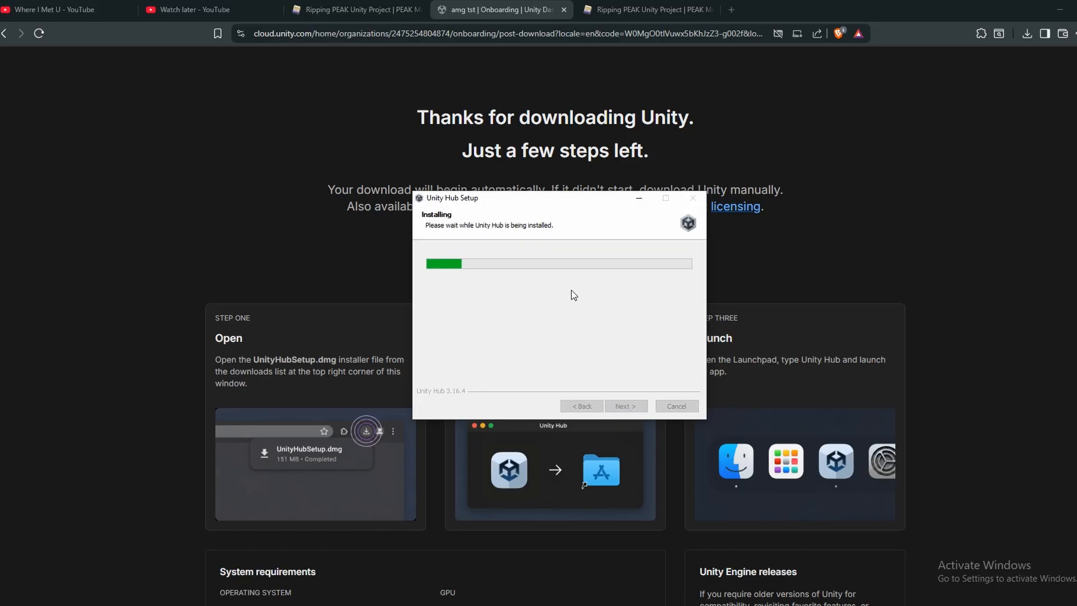
Finish the setup with Run Unity Hub enabled and show the Projects list in Unity Hub
scroll(382, 324, down, 12)
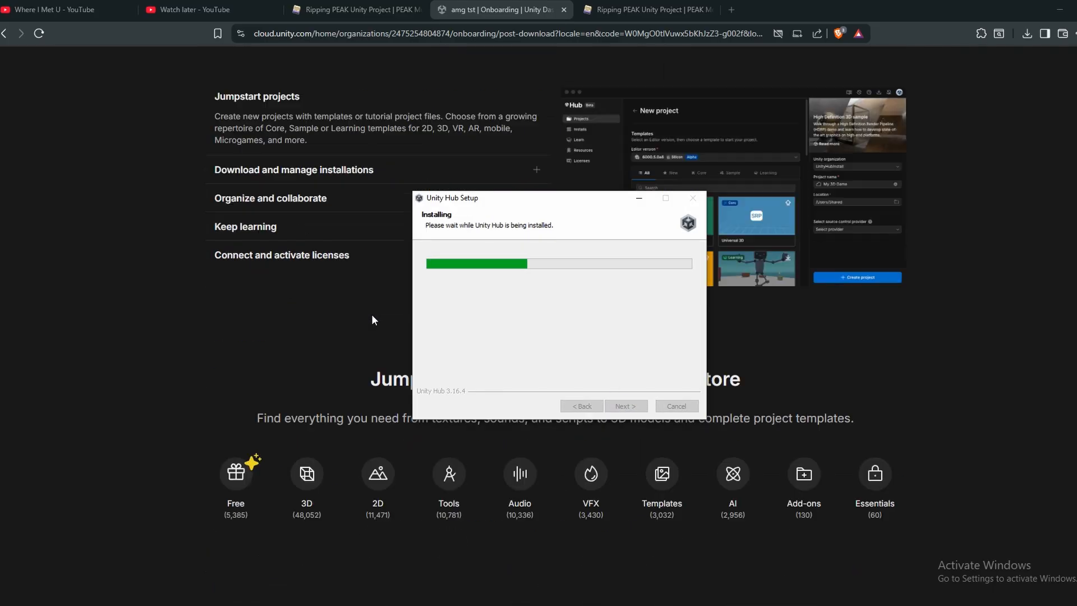
scroll(373, 320, up, 12)
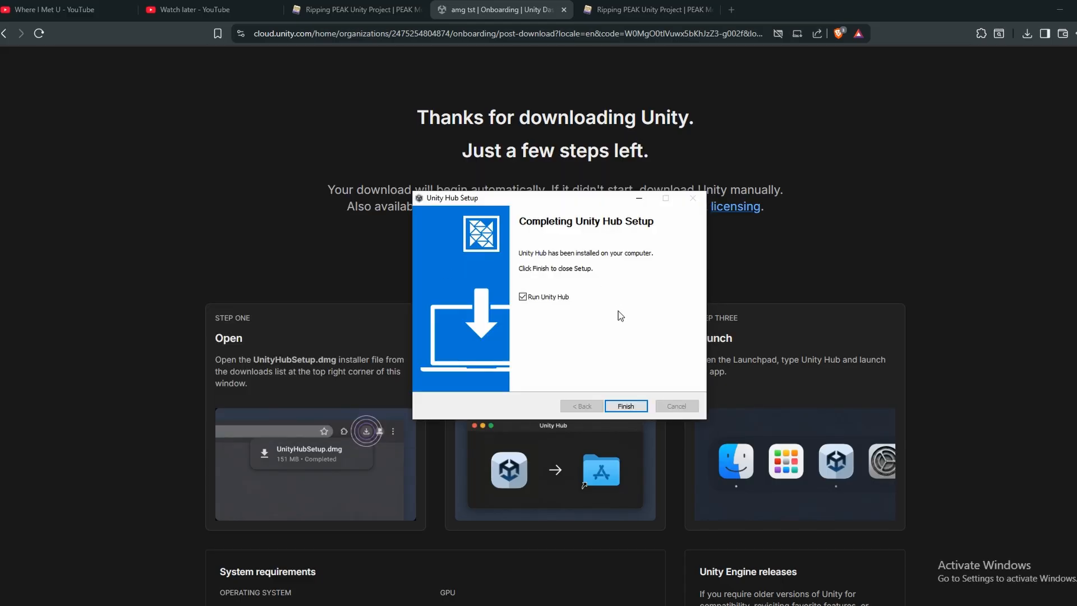
drag(511, 198, 525, 189)
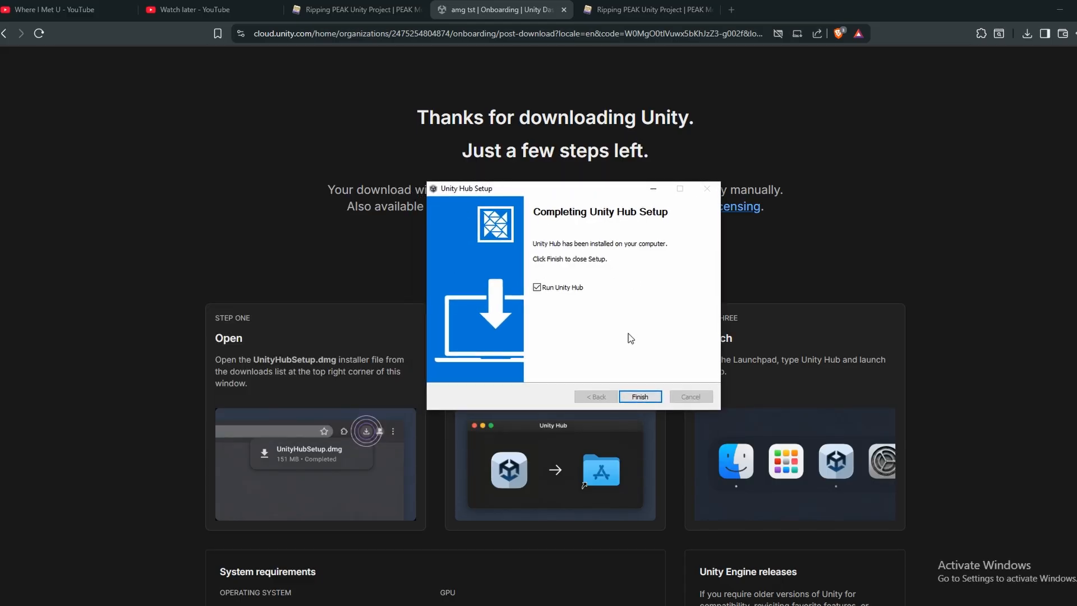
click(641, 395)
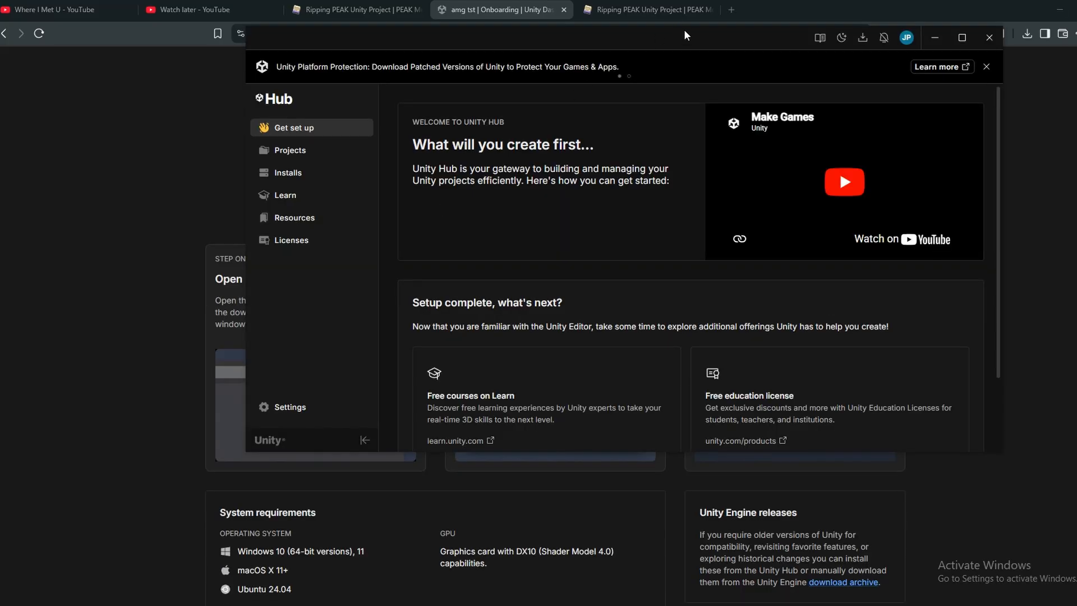
drag(684, 29, 646, 82)
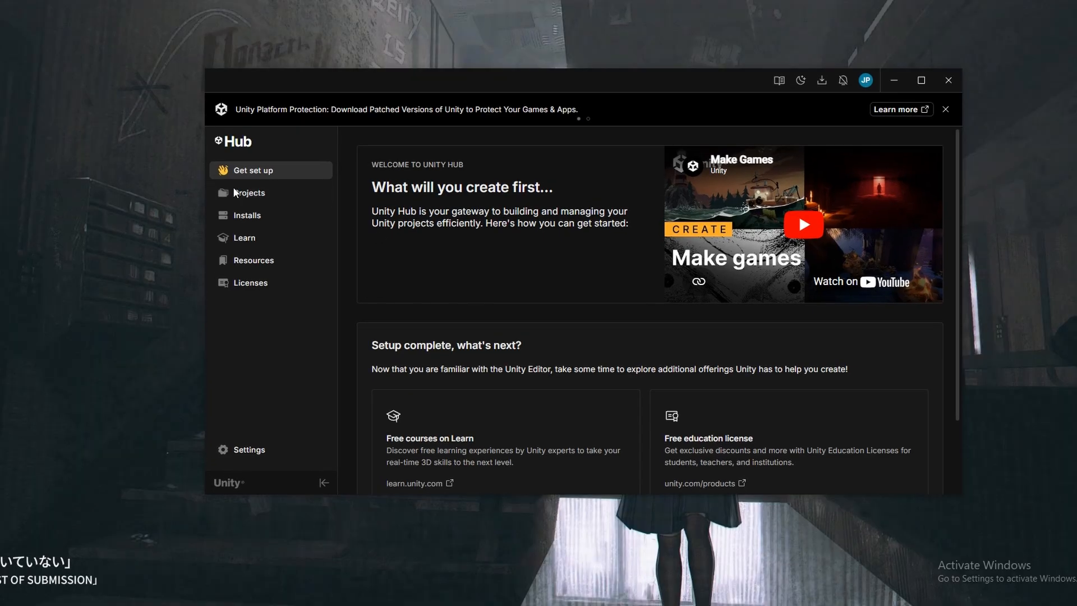
click(253, 193)
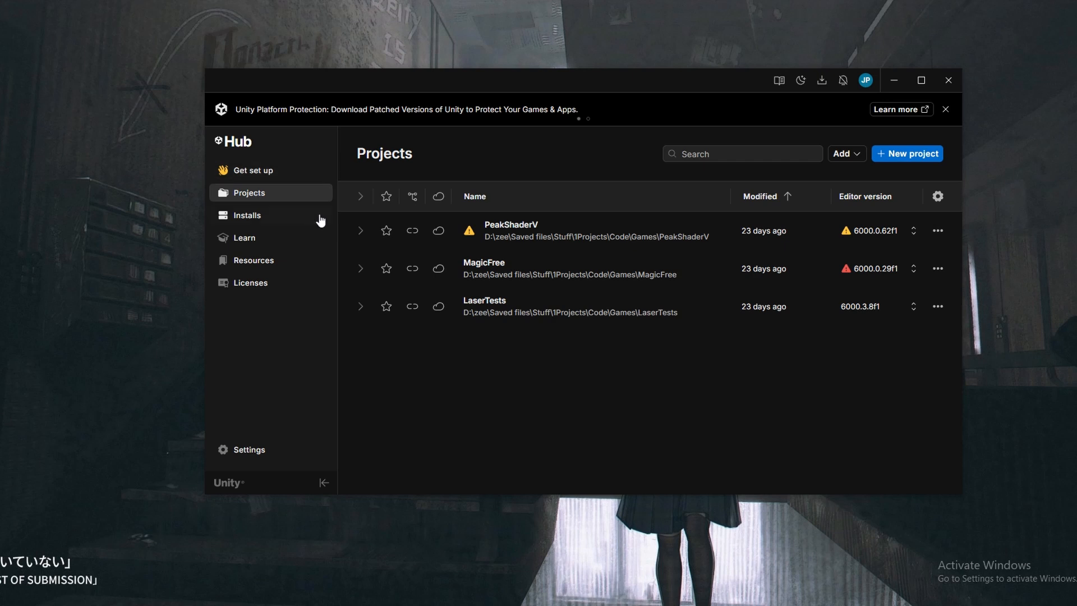
Start adding a project from disk and browse to the Desktop folder MStuff\Modding\Peak Related\PEAK Rip
click(852, 157)
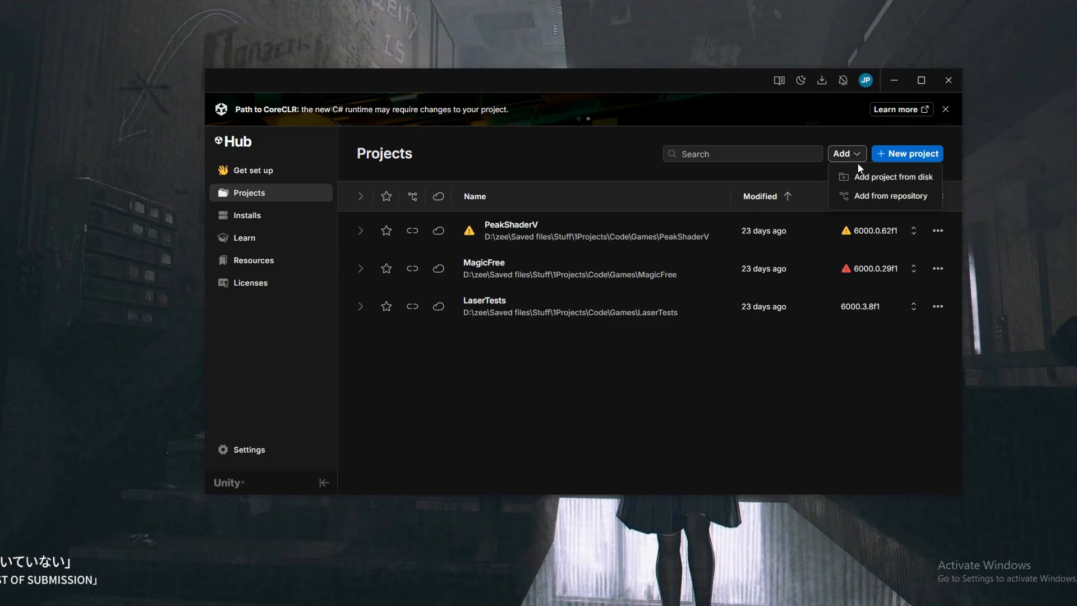
click(891, 179)
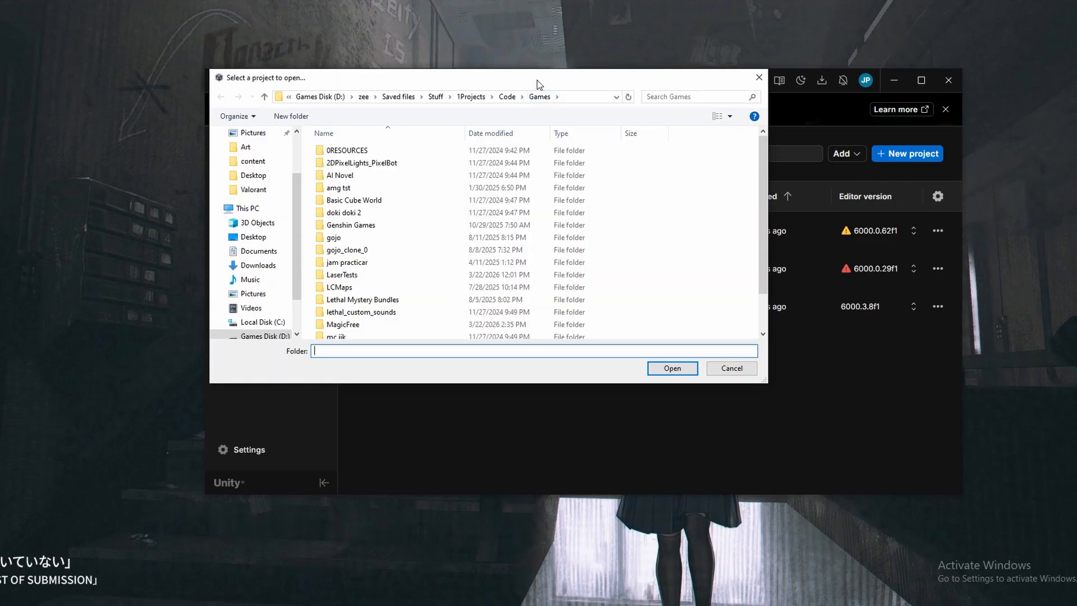
mouse_move(537, 79)
mouse_down()
mouse_move(542, 143)
mouse_move(533, 91)
mouse_up()
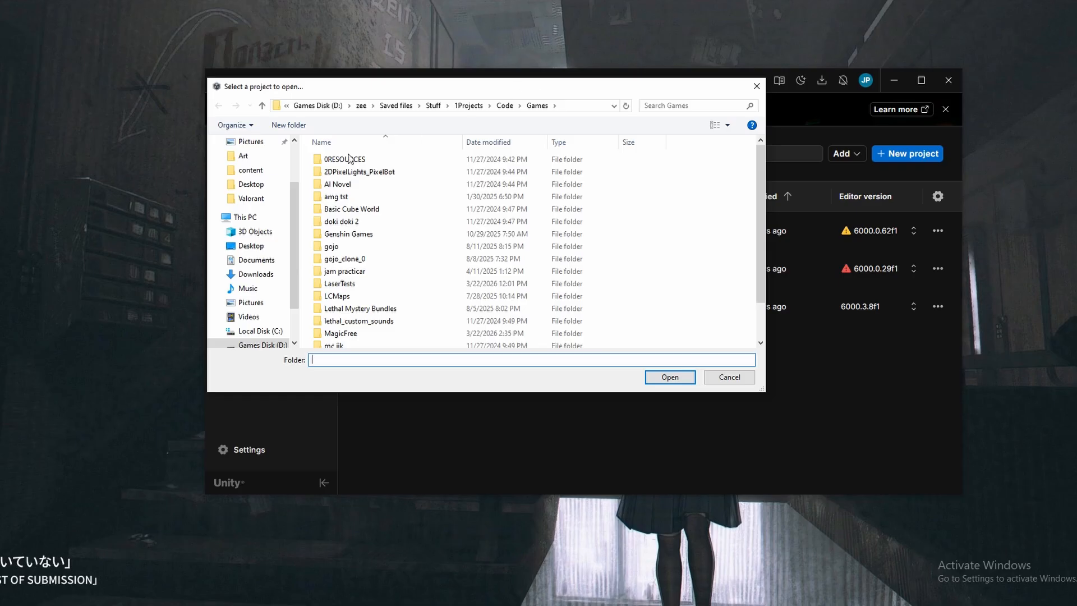
mouse_move(291, 214)
mouse_down()
mouse_move(293, 272)
mouse_move(293, 233)
mouse_up()
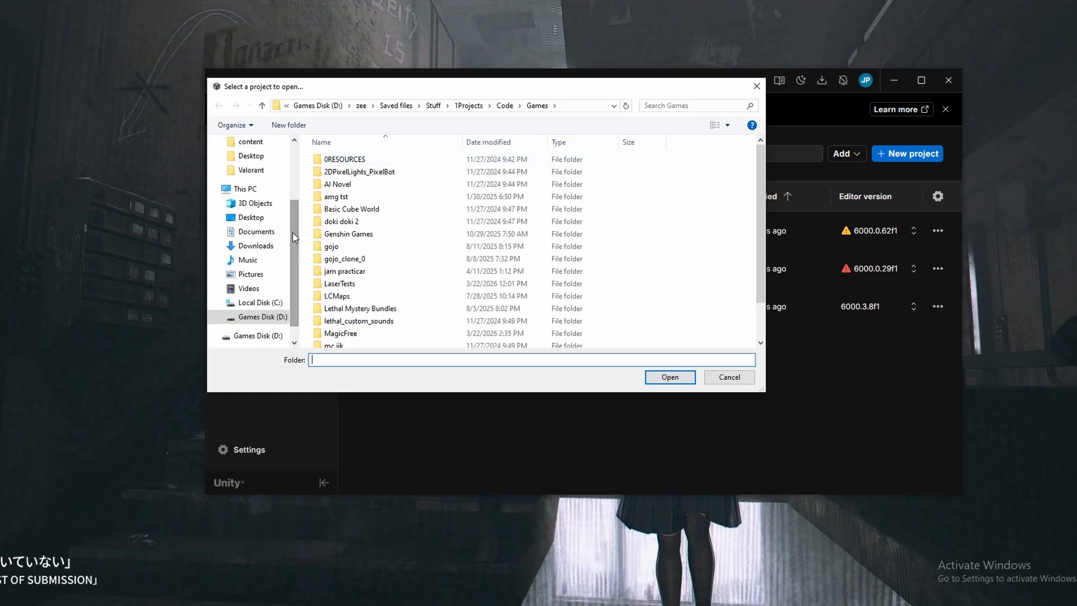
click(261, 217)
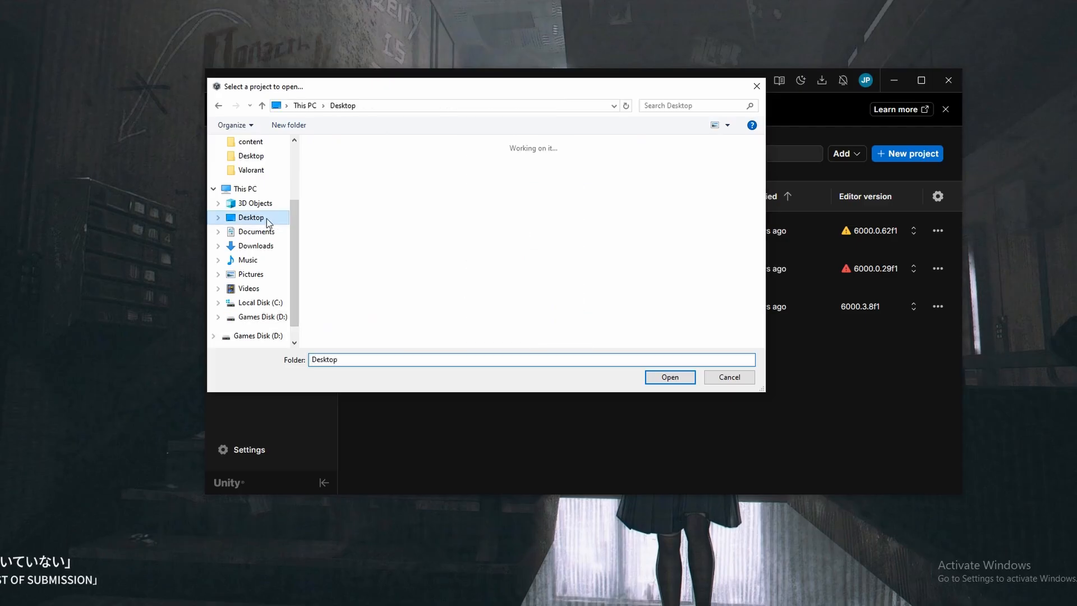
double_click(462, 177)
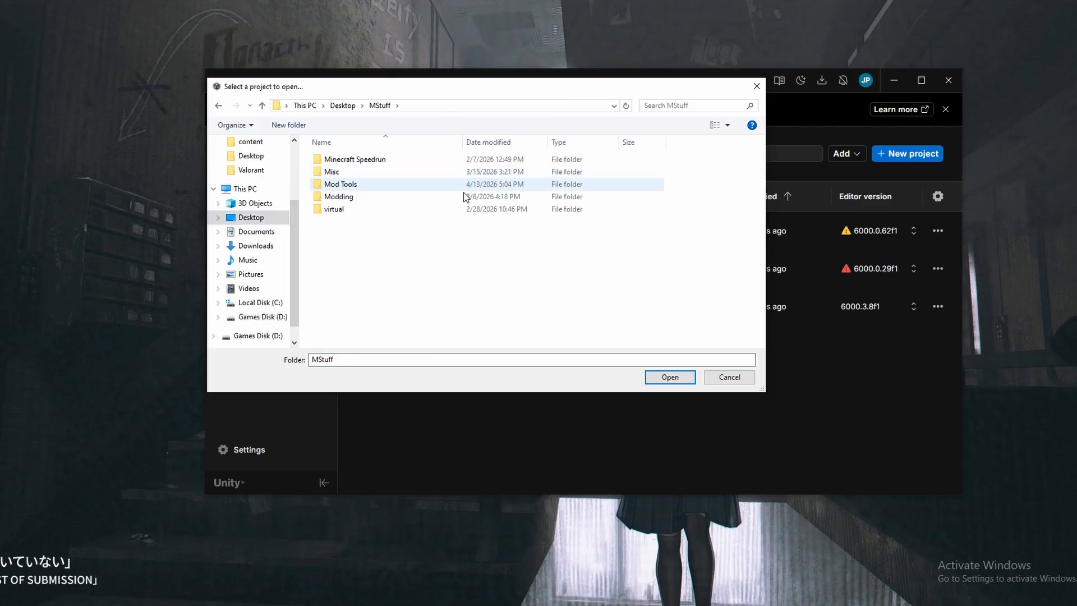
double_click(362, 194)
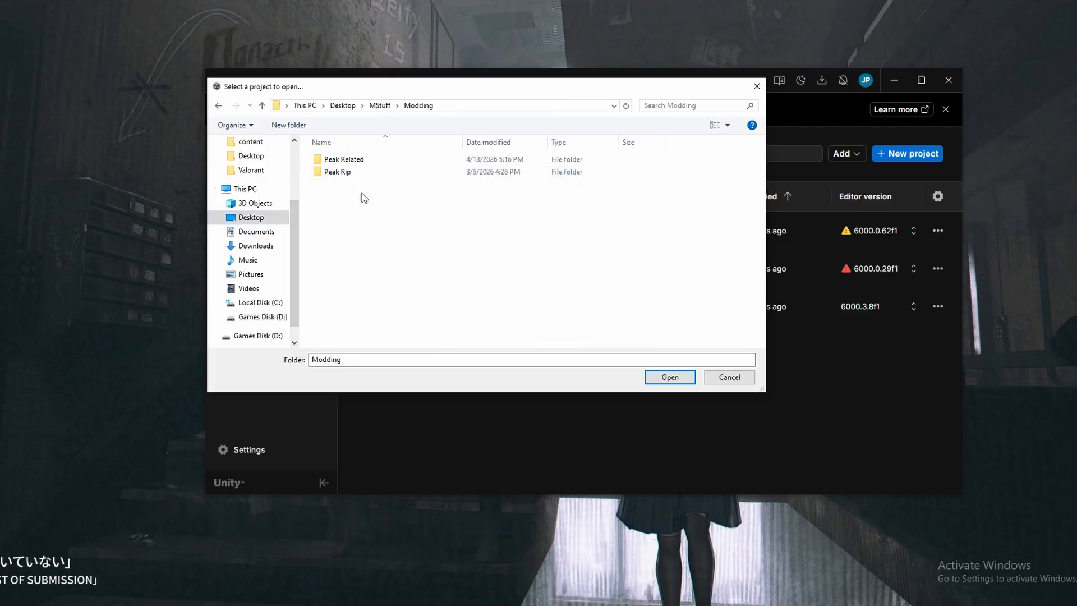
double_click(362, 161)
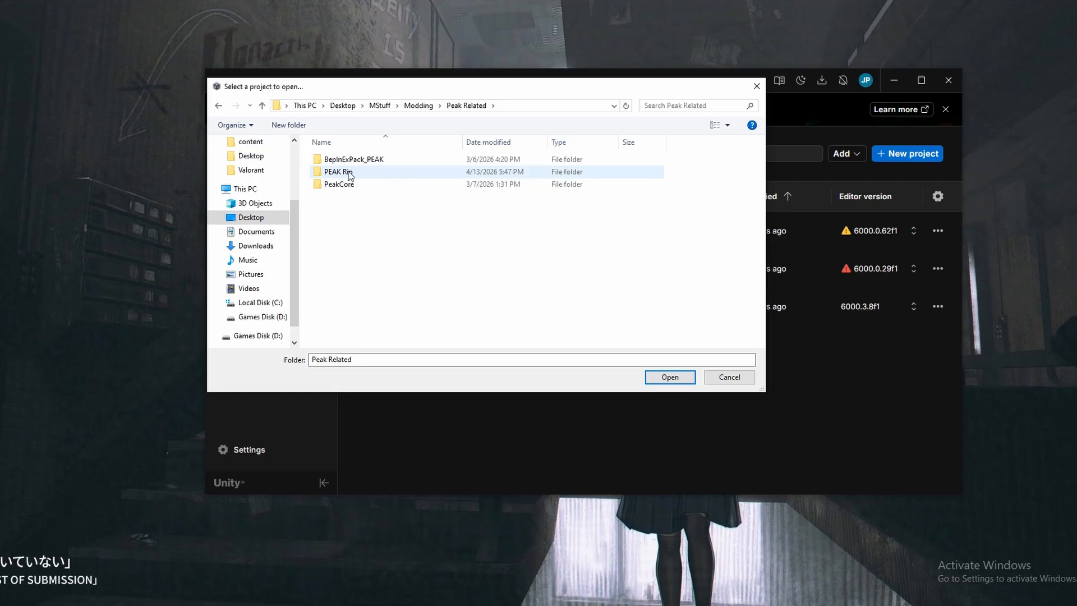
double_click(355, 174)
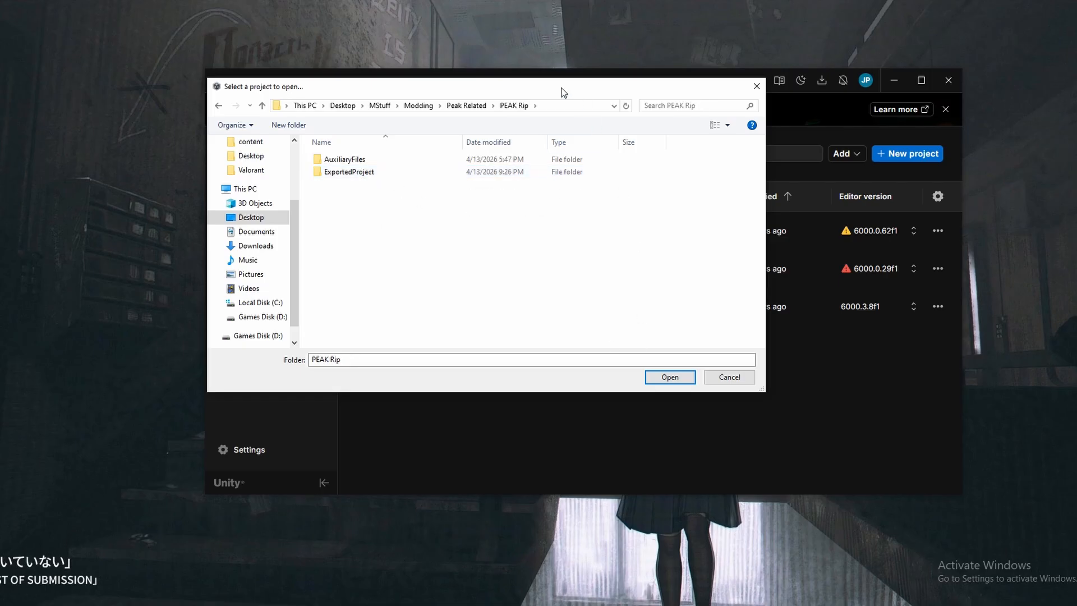
Try to open the PEAK Rip folder itself as the project and dismiss the resulting message
drag(563, 91, 412, 116)
click(567, 113)
click(566, 114)
click(464, 196)
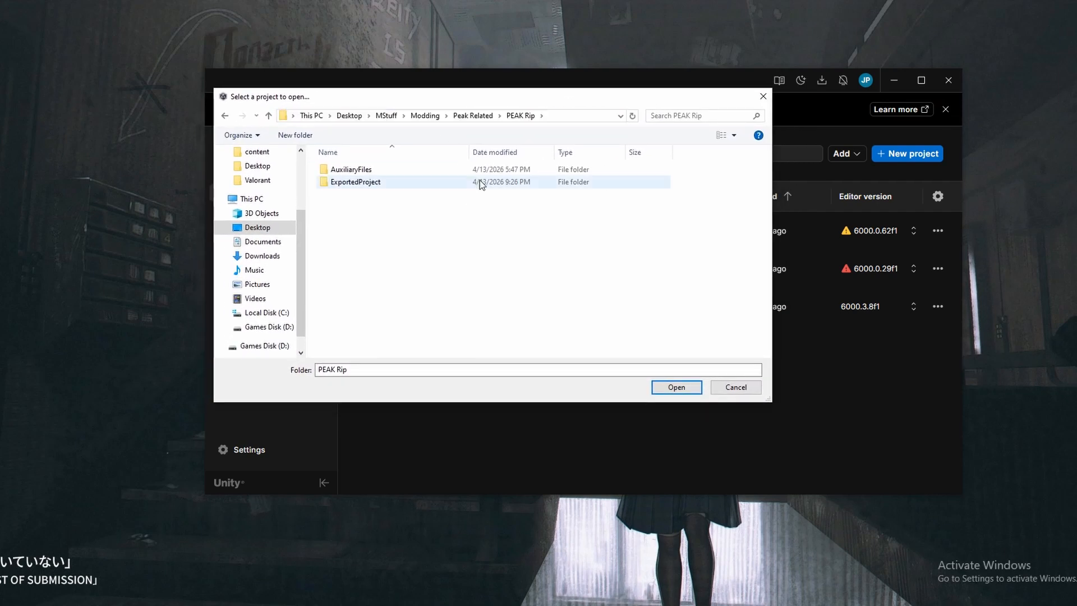
click(676, 387)
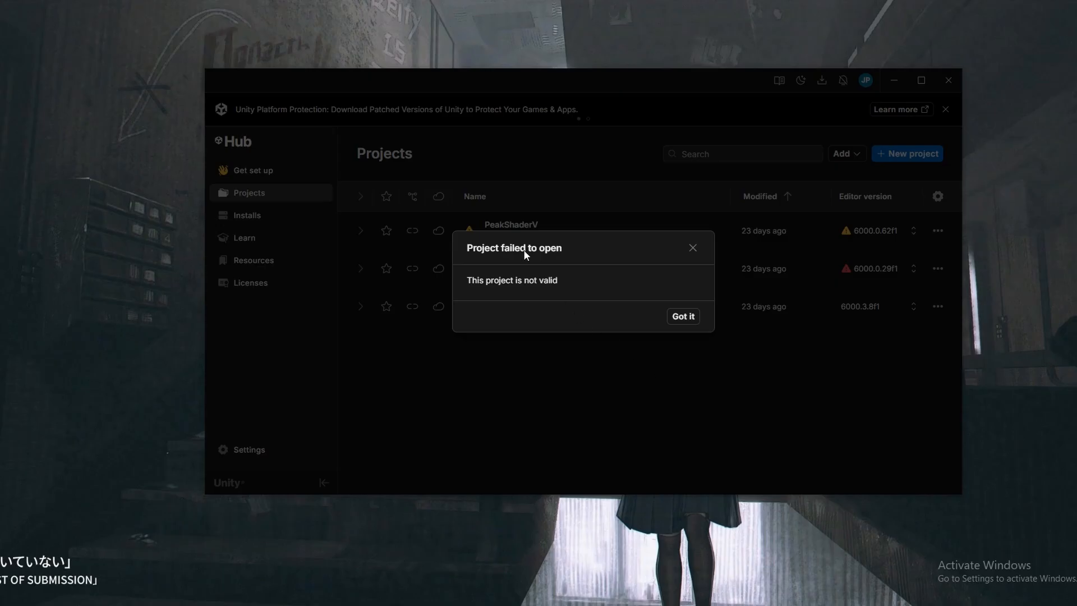
click(678, 317)
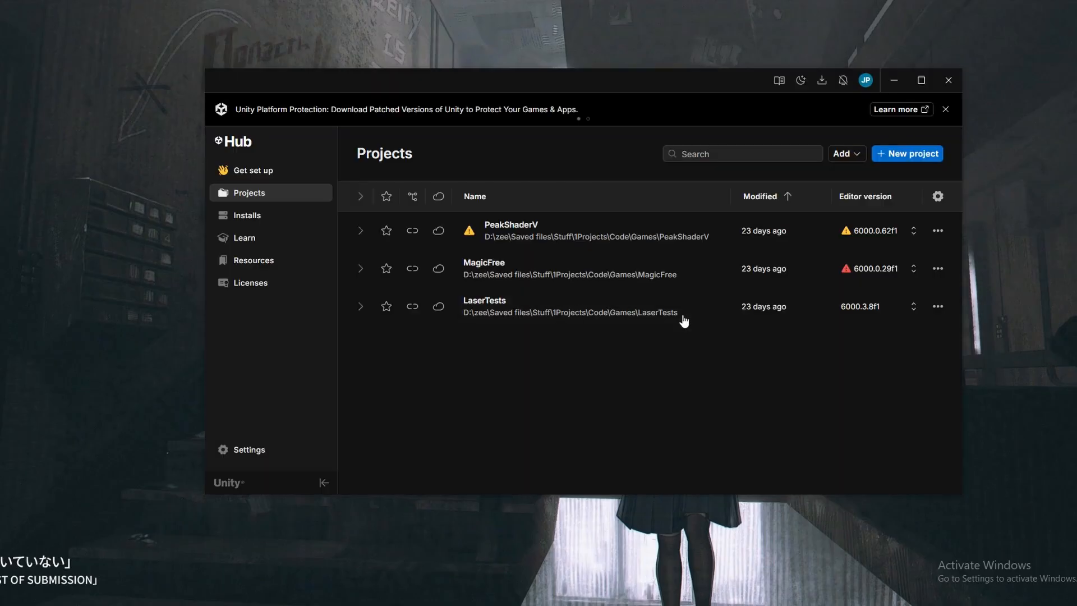
Add the ExportedProject folder inside Desktop\MStuff\Modding\Peak Related\PEAK Rip as a project from disk
click(842, 154)
click(854, 177)
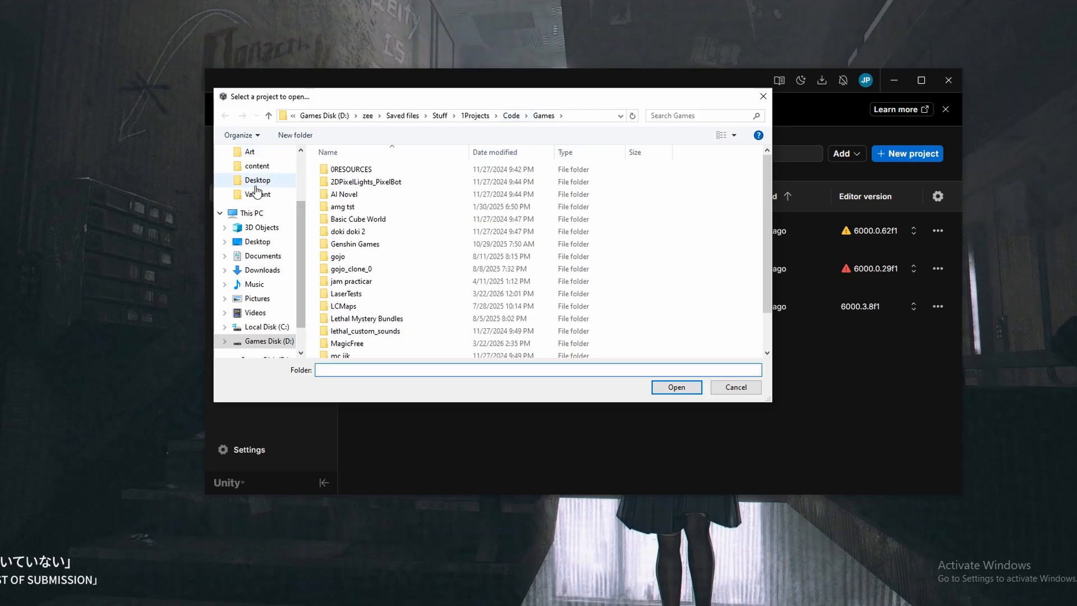
click(258, 241)
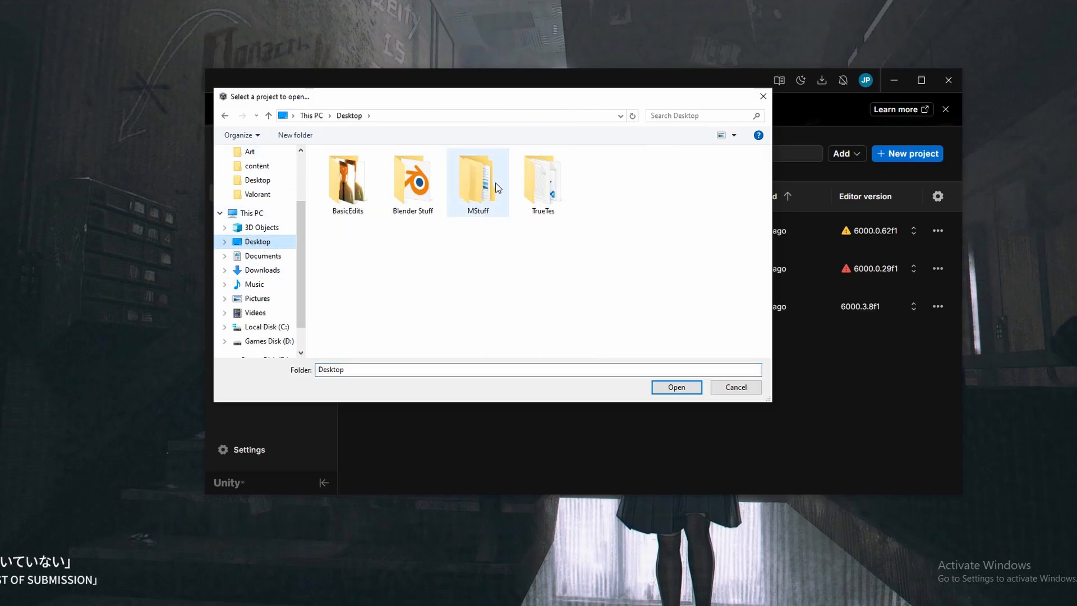
double_click(477, 187)
double_click(368, 205)
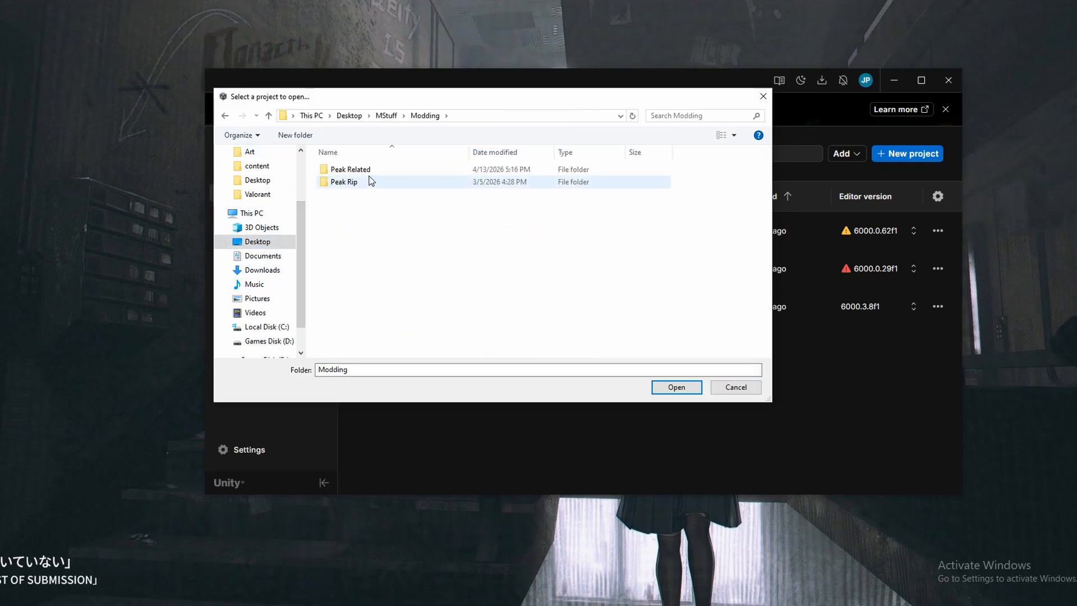
double_click(369, 181)
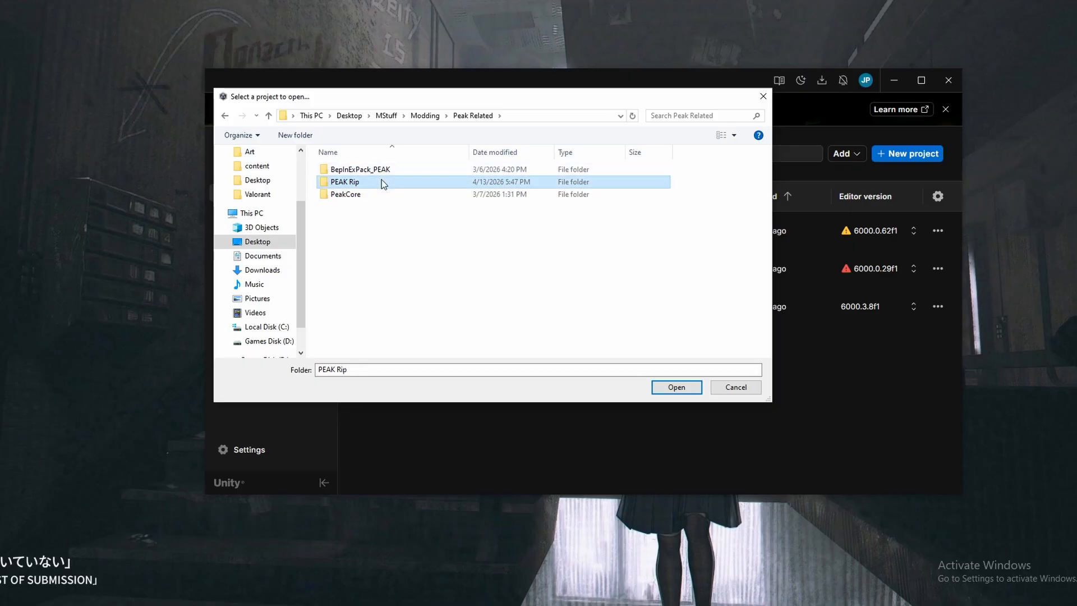
double_click(382, 181)
double_click(363, 183)
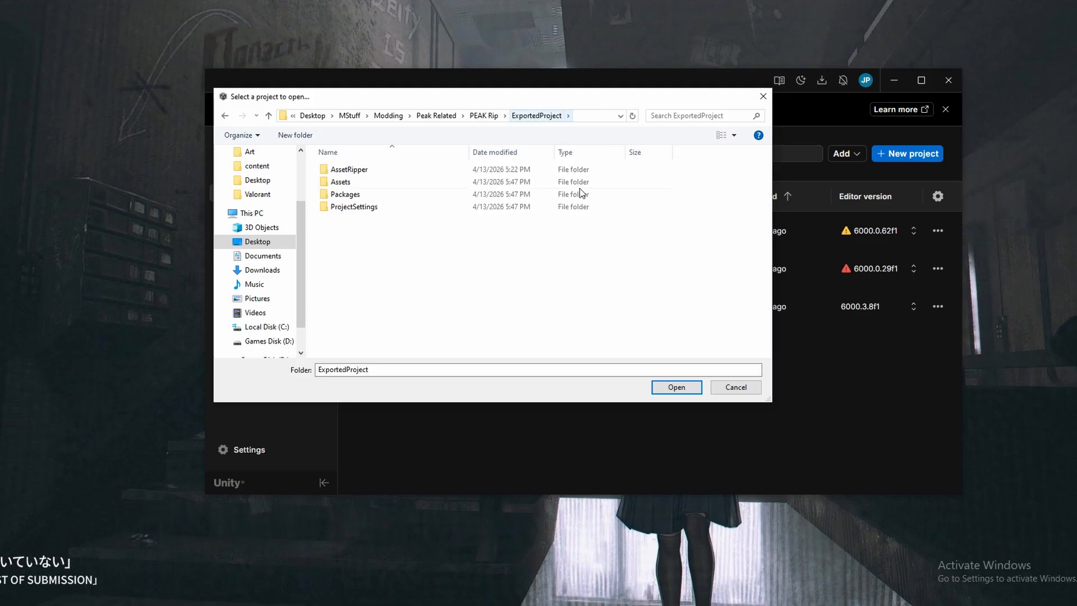
click(674, 388)
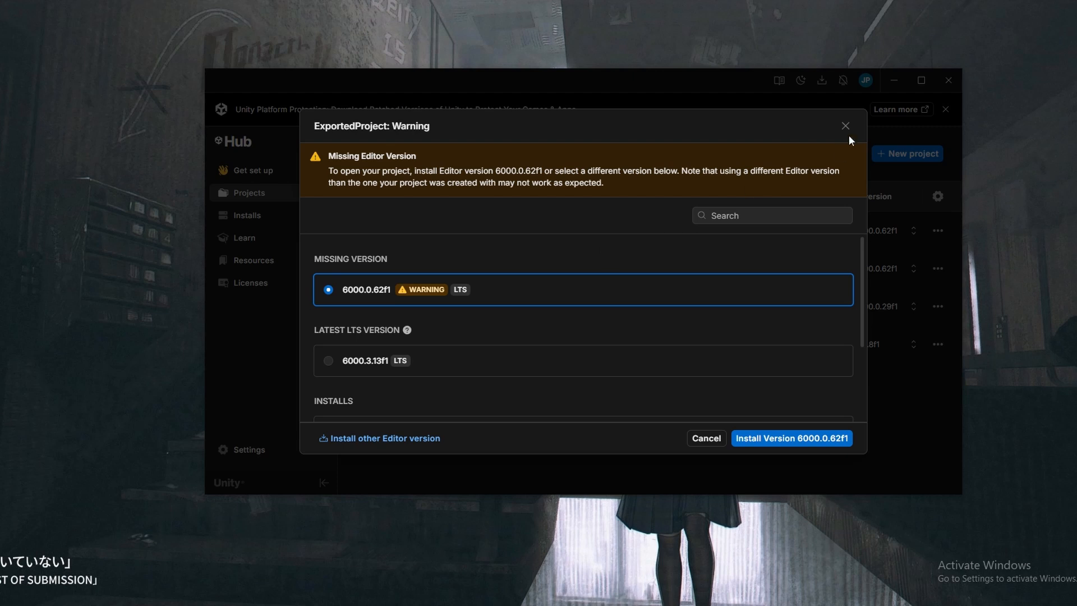
Choose to install the missing editor version 6000.0.62f1 and review its list of add-on modules
drag(861, 241, 797, 233)
click(797, 440)
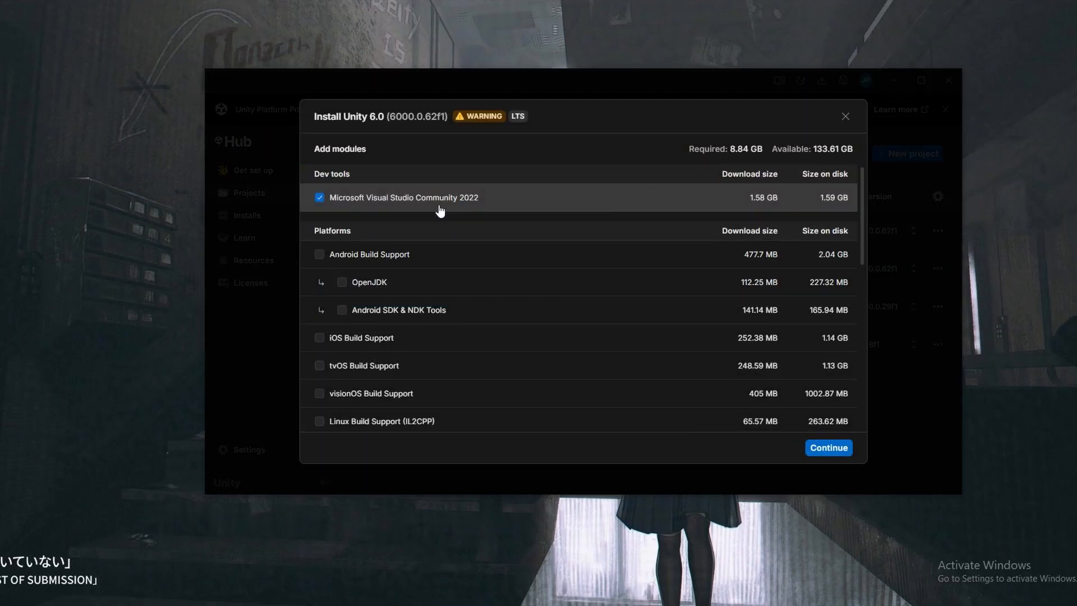
scroll(441, 213, down, 3)
scroll(441, 217, up, 3)
scroll(424, 244, down, 10)
scroll(474, 284, up, 10)
scroll(507, 204, down, 10)
scroll(396, 418, up, 10)
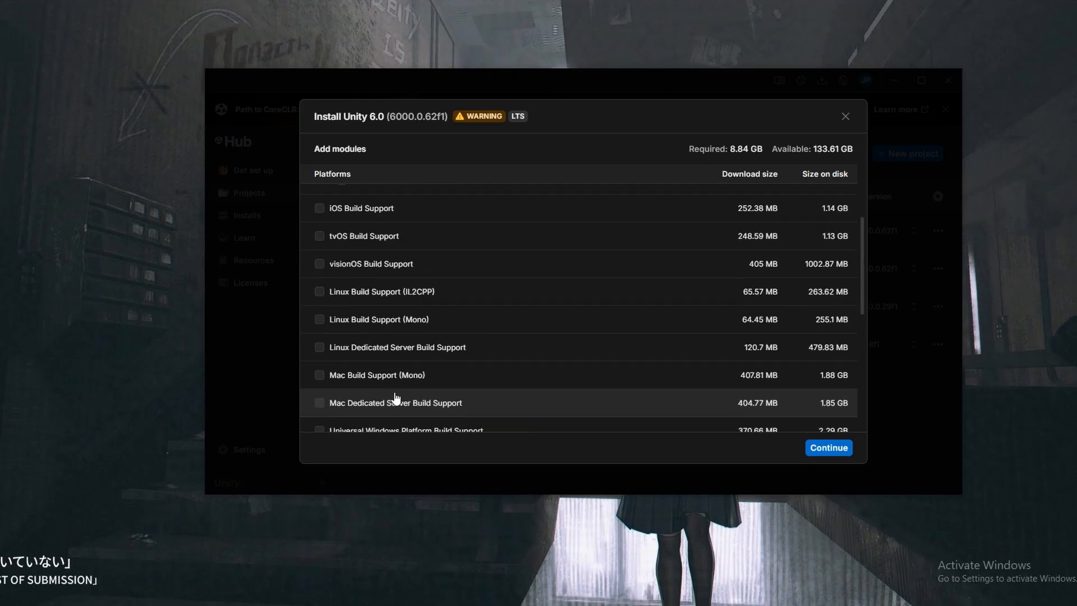
Continue with only the Microsoft Visual Studio Community 2022 module, agree to its license terms and start the installation
click(829, 448)
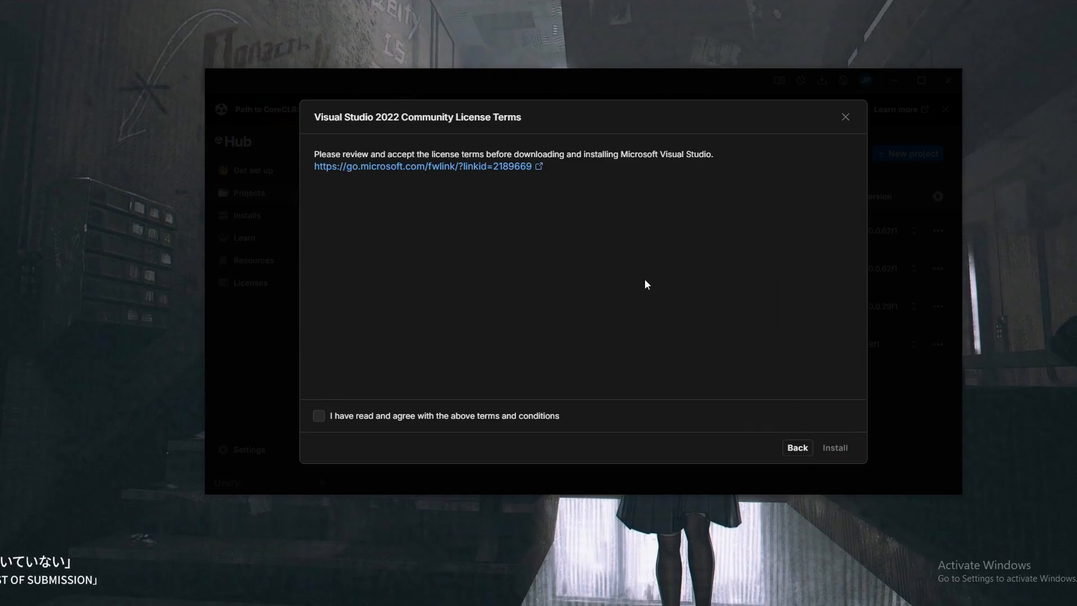
click(319, 416)
click(838, 448)
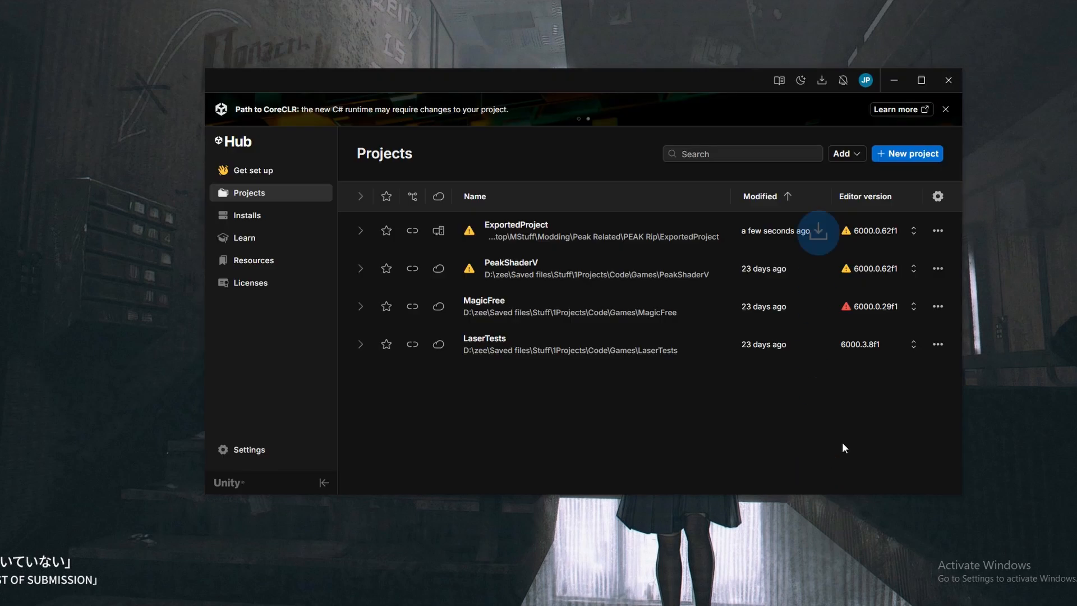
Expand the download progress details of editor 6000.0.62f1 and reposition the Visual Studio Installer window
click(818, 85)
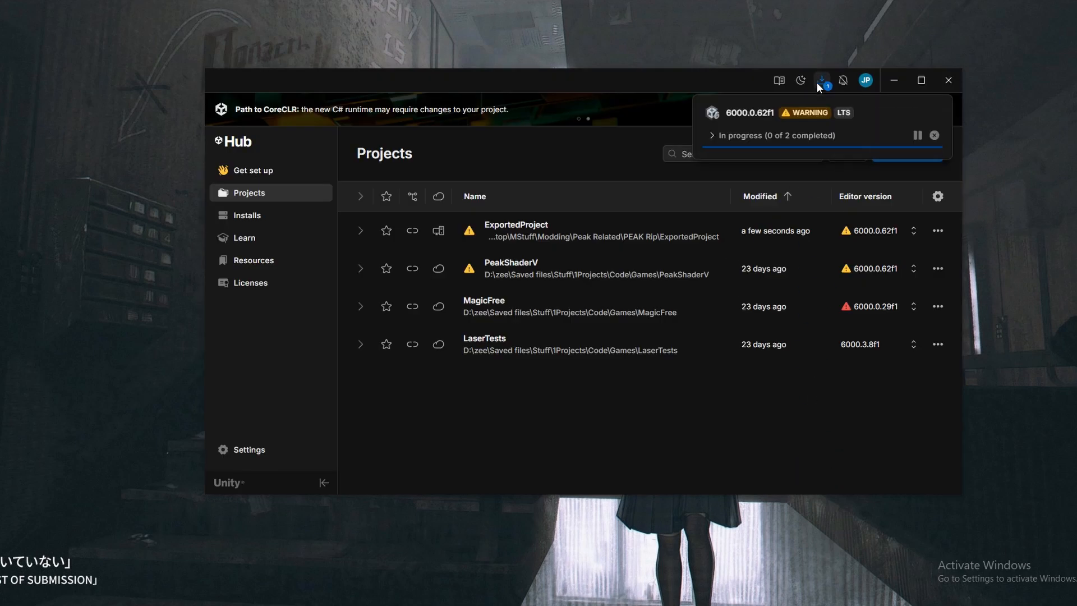
click(721, 137)
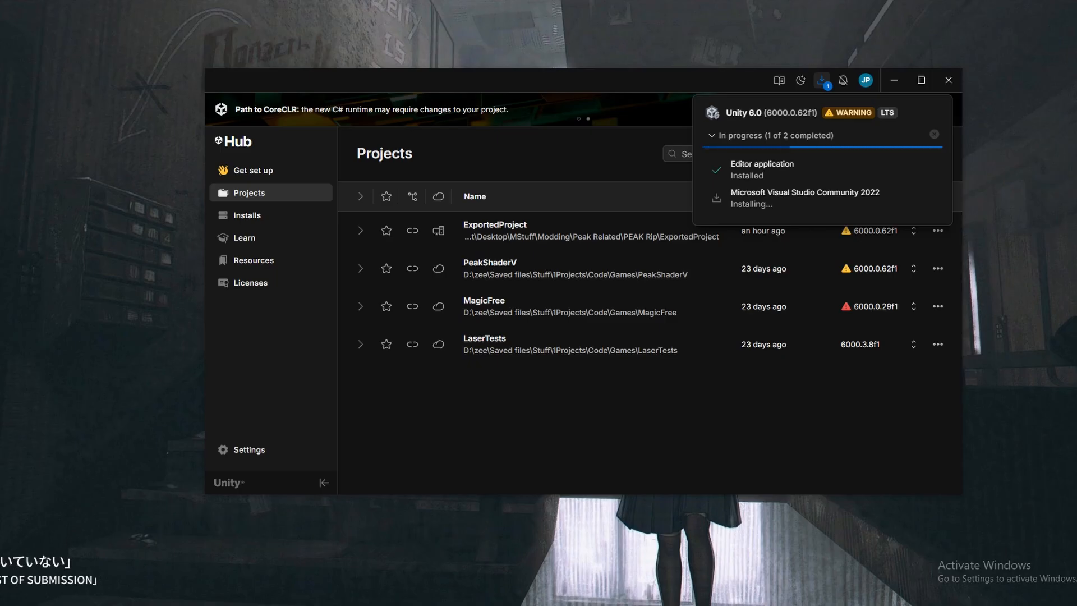
drag(541, 255, 572, 264)
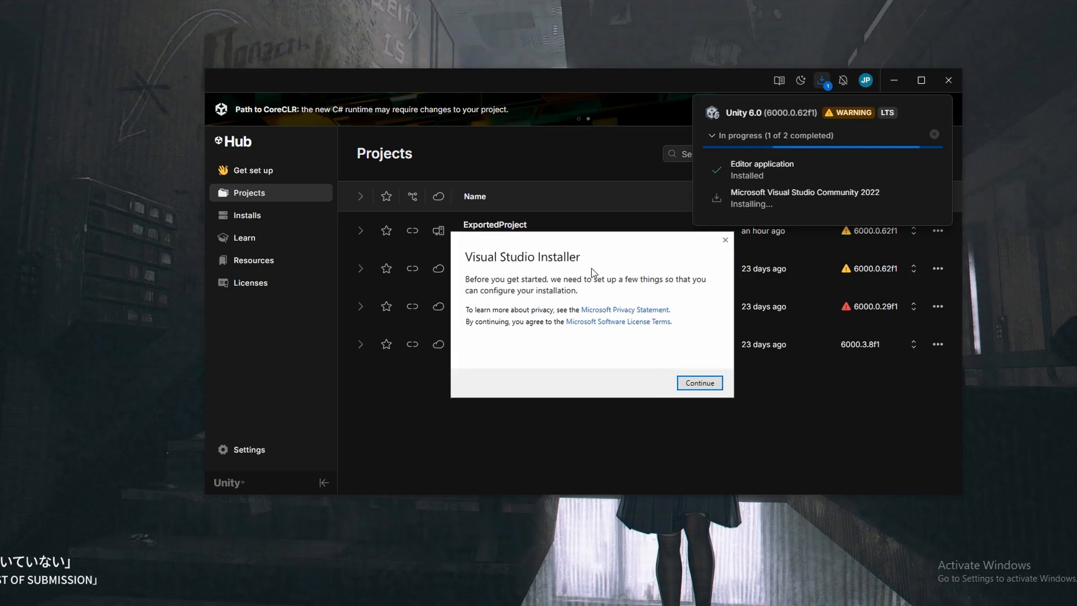
Continue through the Visual Studio Installer setup and select the .NET desktop development workload for Visual Studio Community 2022
click(682, 382)
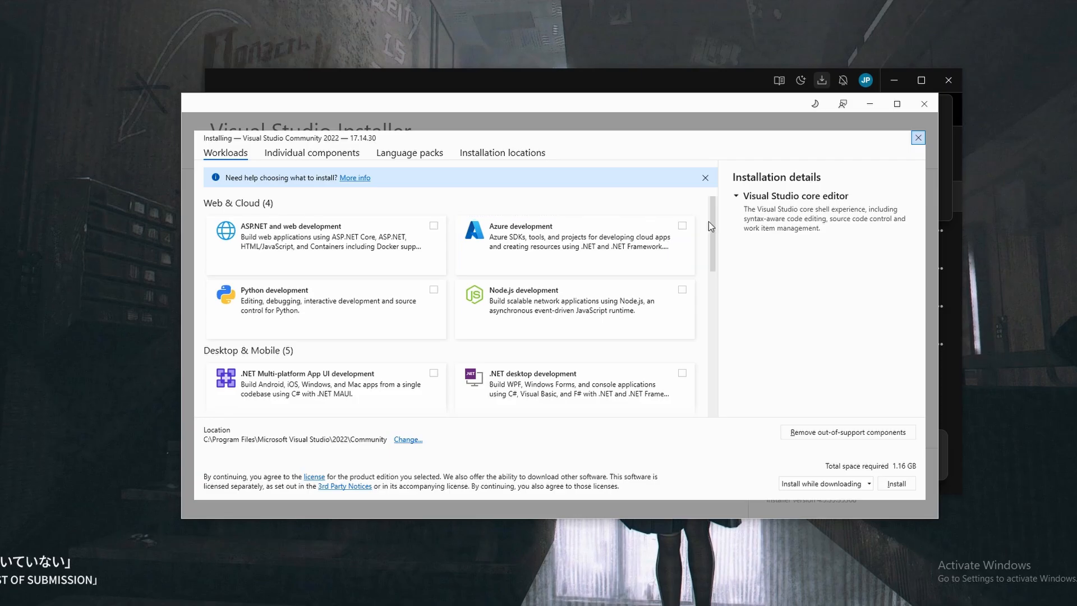
drag(708, 221, 708, 243)
click(683, 298)
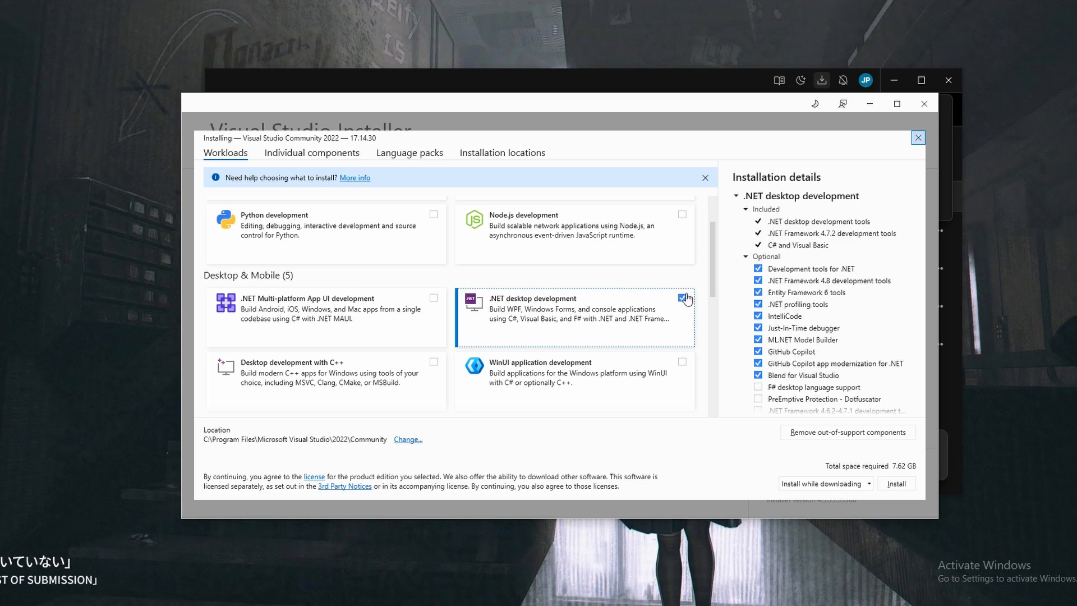
drag(712, 252, 718, 303)
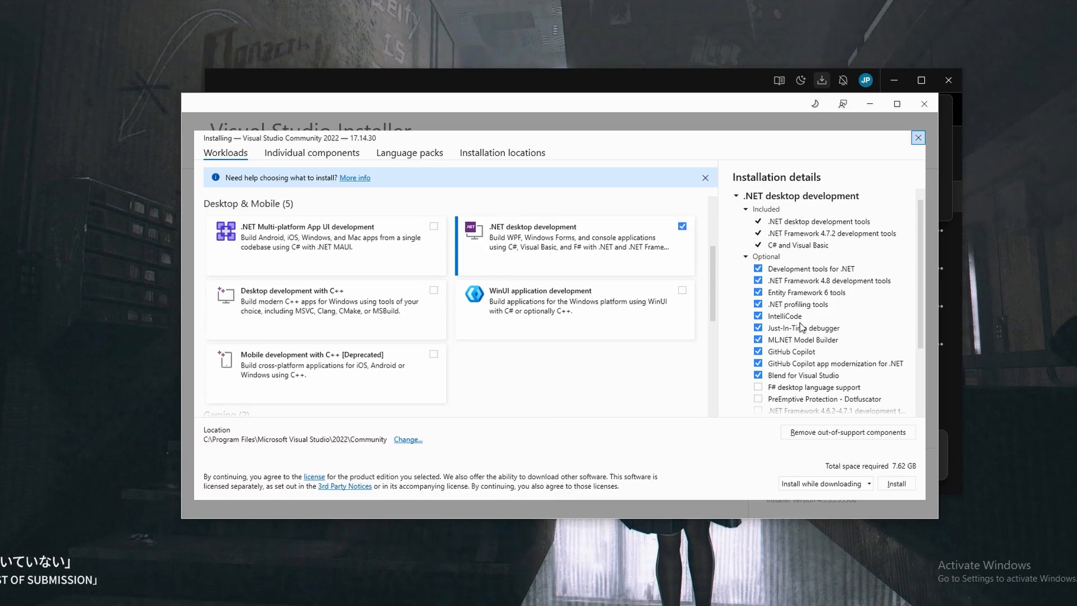
Exclude the optional GitHub Copilot component together with its dependent app modernization component, and start the Visual Studio installation
click(758, 351)
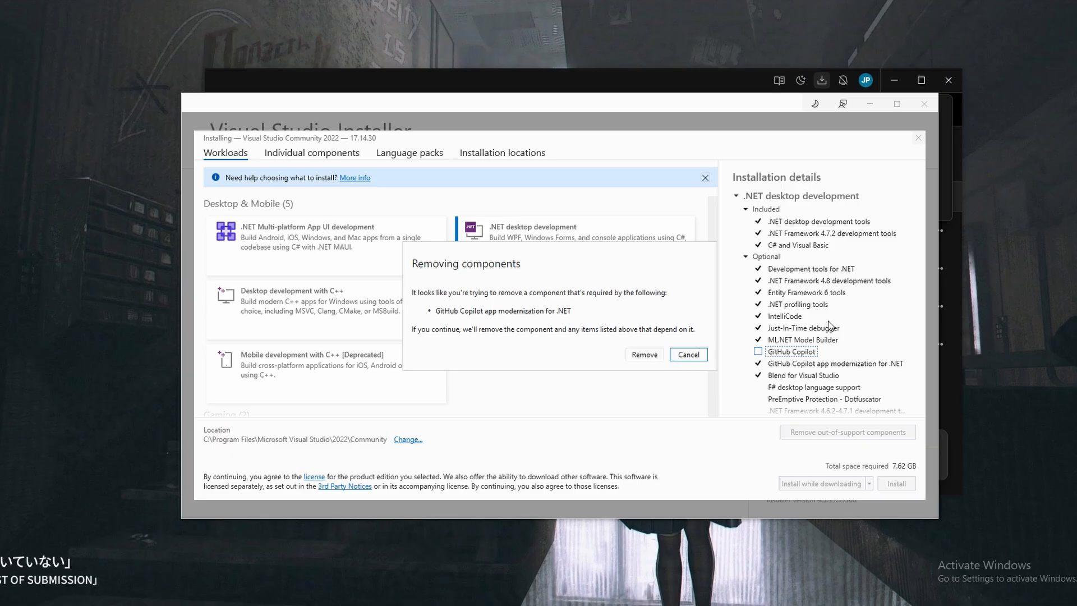
click(645, 354)
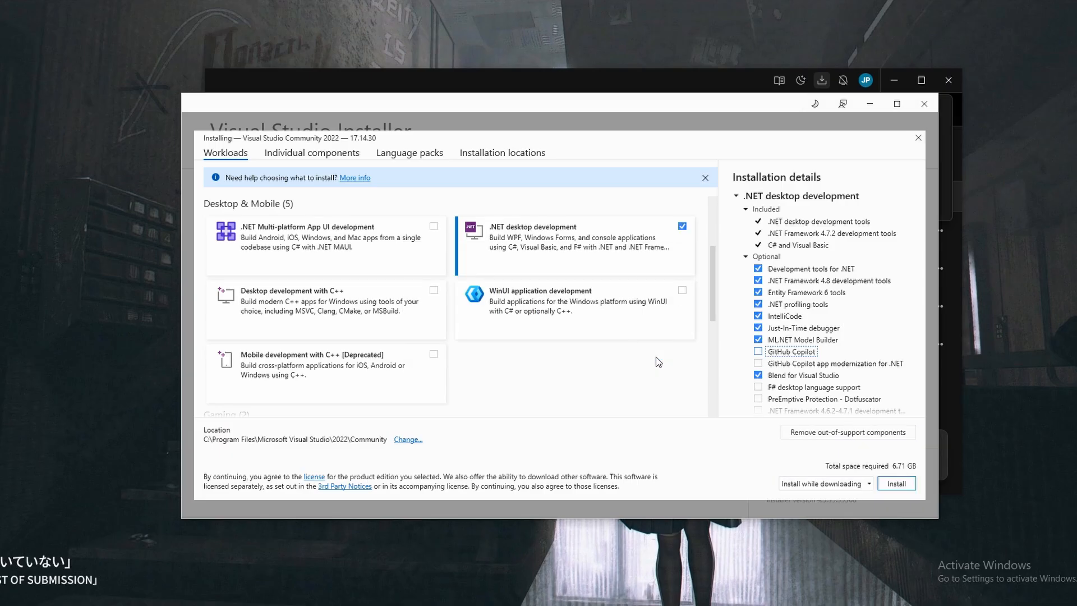
click(896, 484)
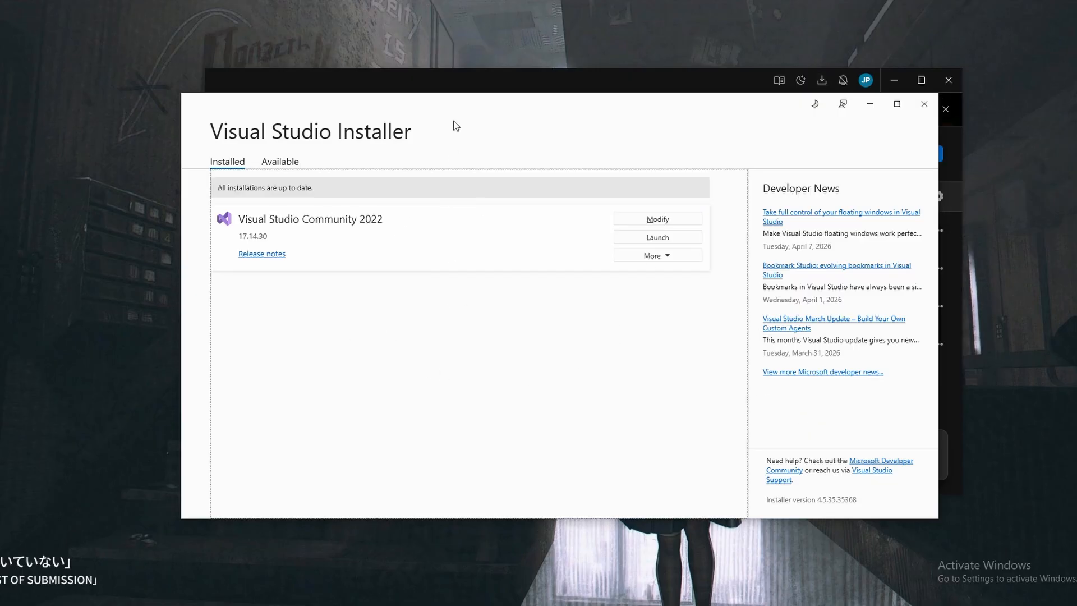
Close the Visual Studio Installer and open ExportedProject from Unity Hub in Safe Mode
drag(457, 106, 465, 128)
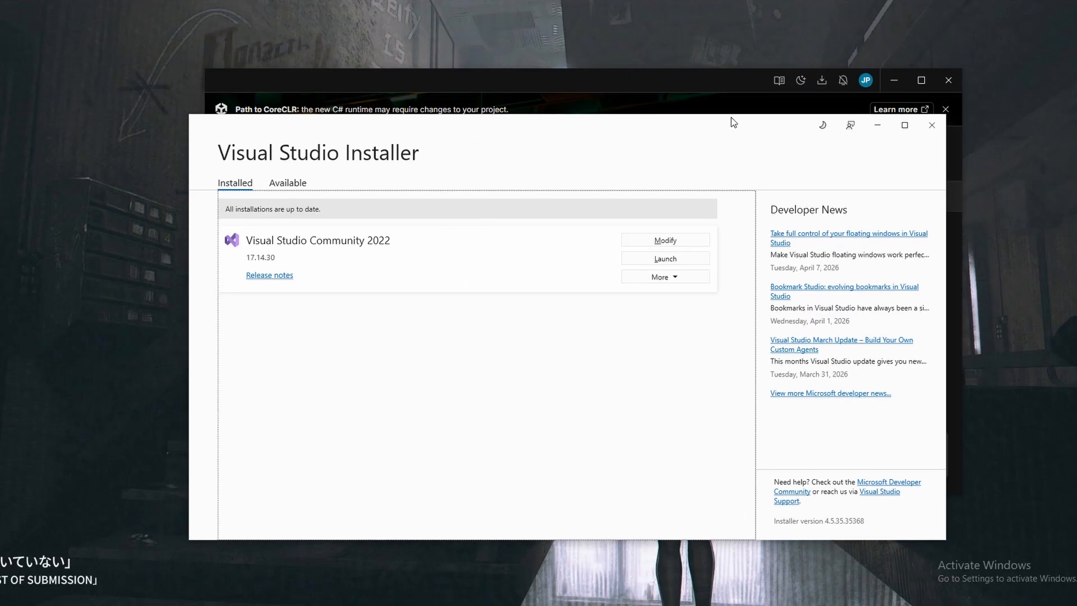
click(933, 126)
drag(664, 77, 659, 34)
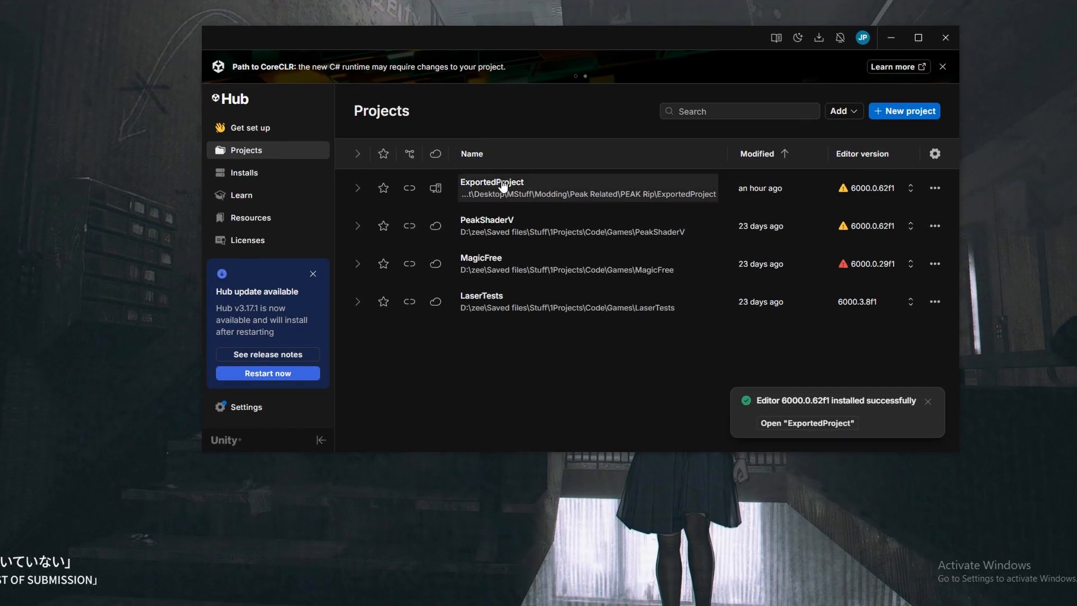
click(519, 185)
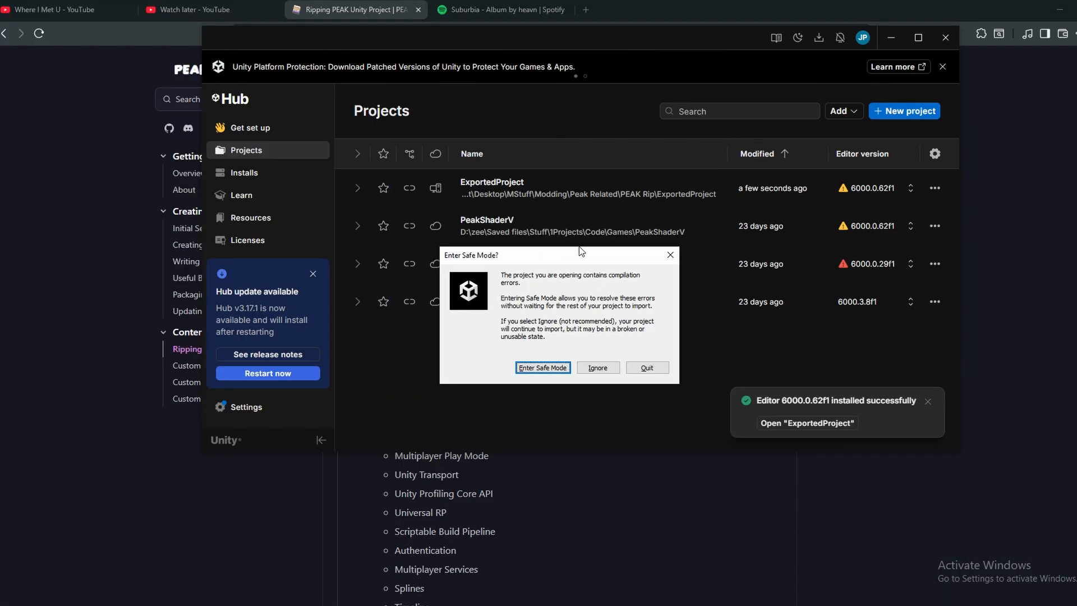
click(536, 368)
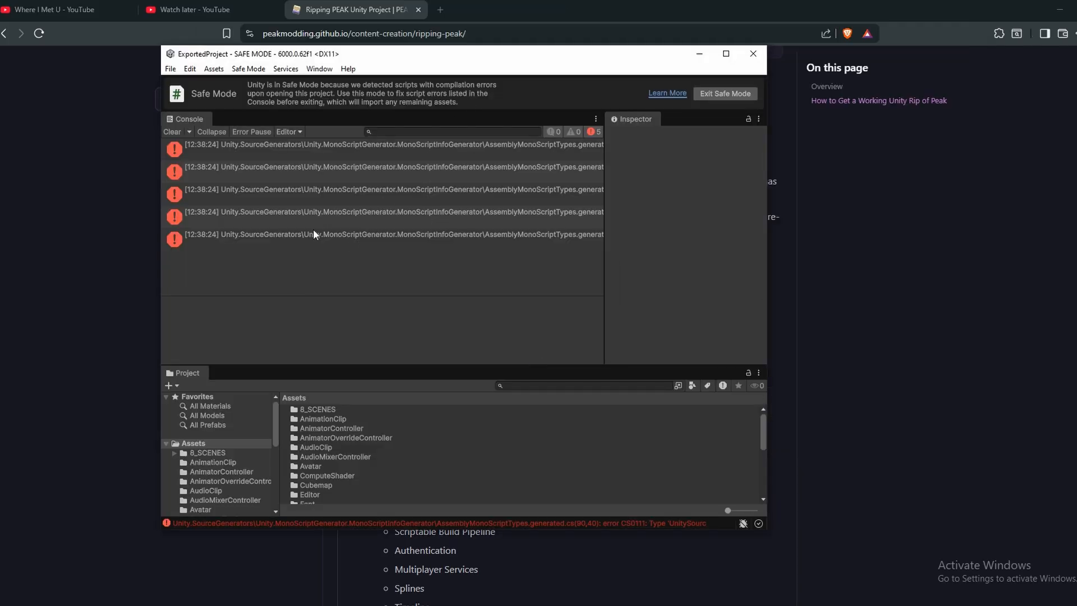
Place the Unity editor beside the PEAK Modding Wiki page and review its instruction on deleting the ripped Unity plugins
drag(504, 55, 792, 82)
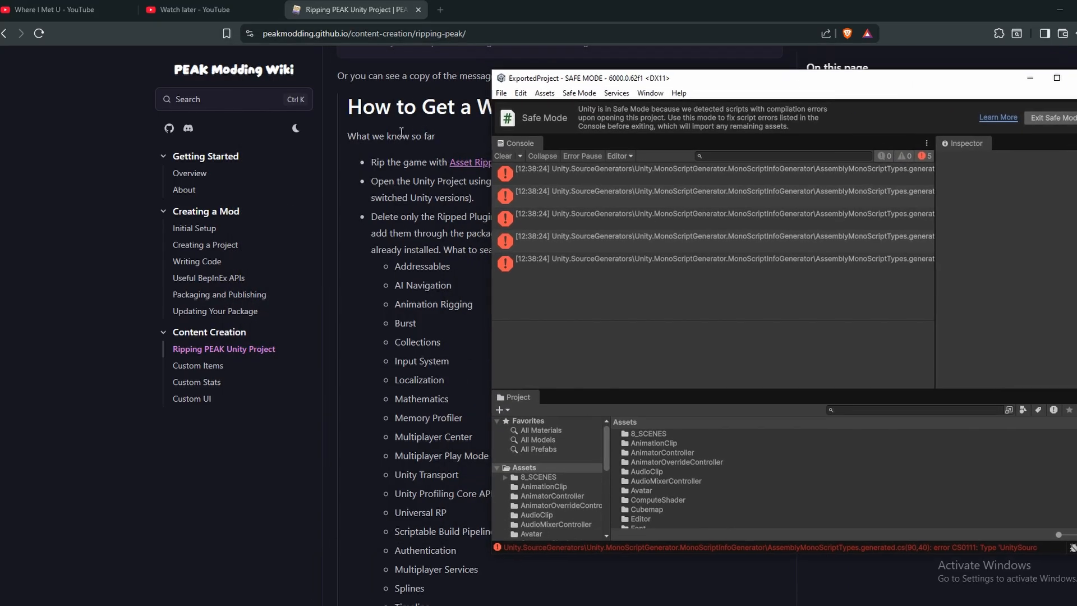
drag(617, 71, 617, 128)
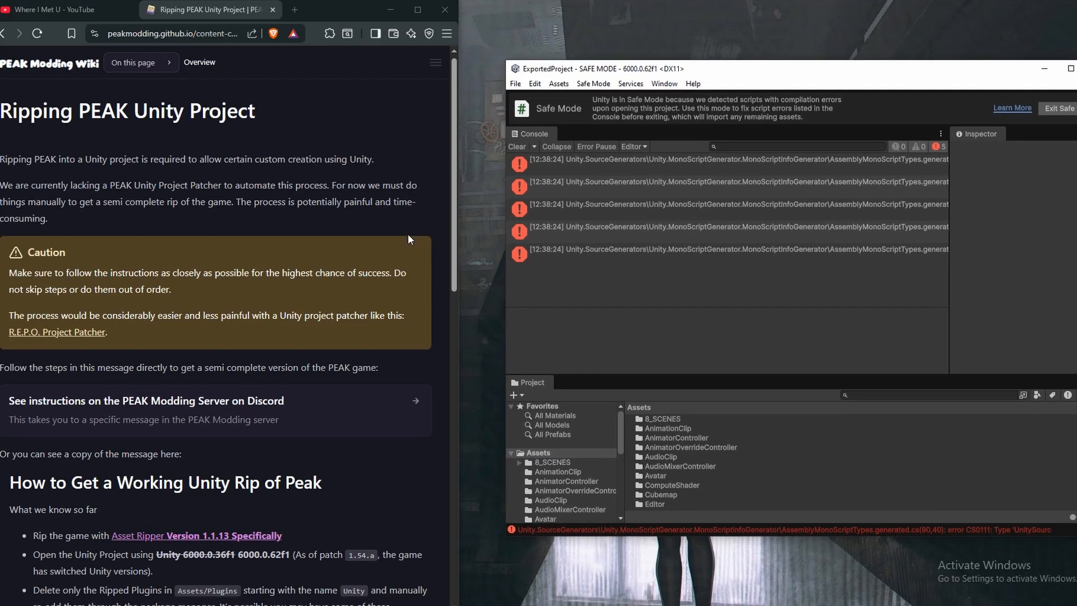
scroll(408, 238, down, 8)
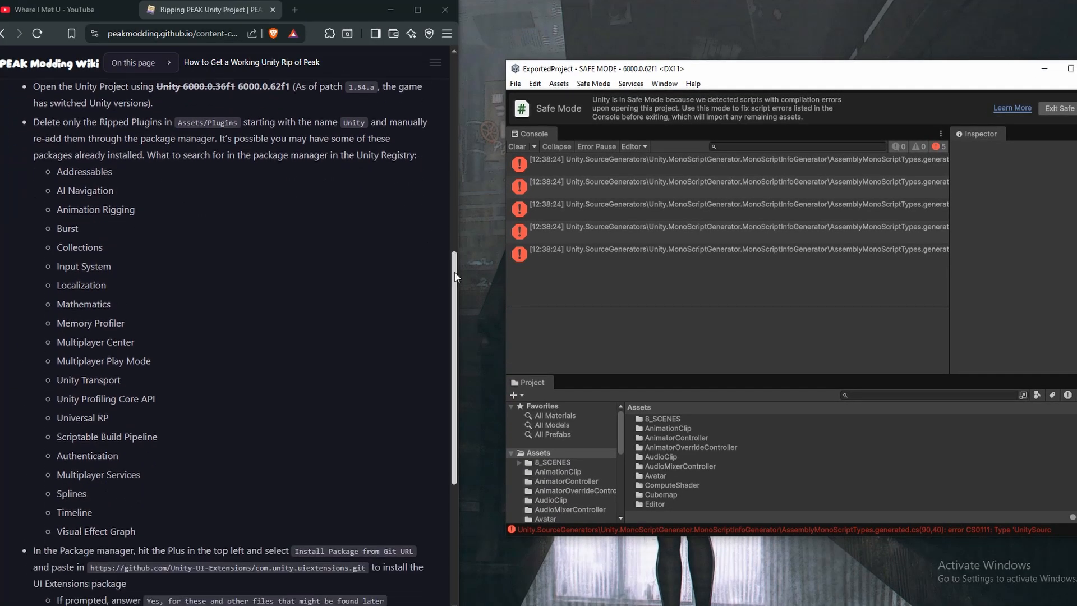
drag(455, 277, 458, 240)
drag(56, 199, 138, 197)
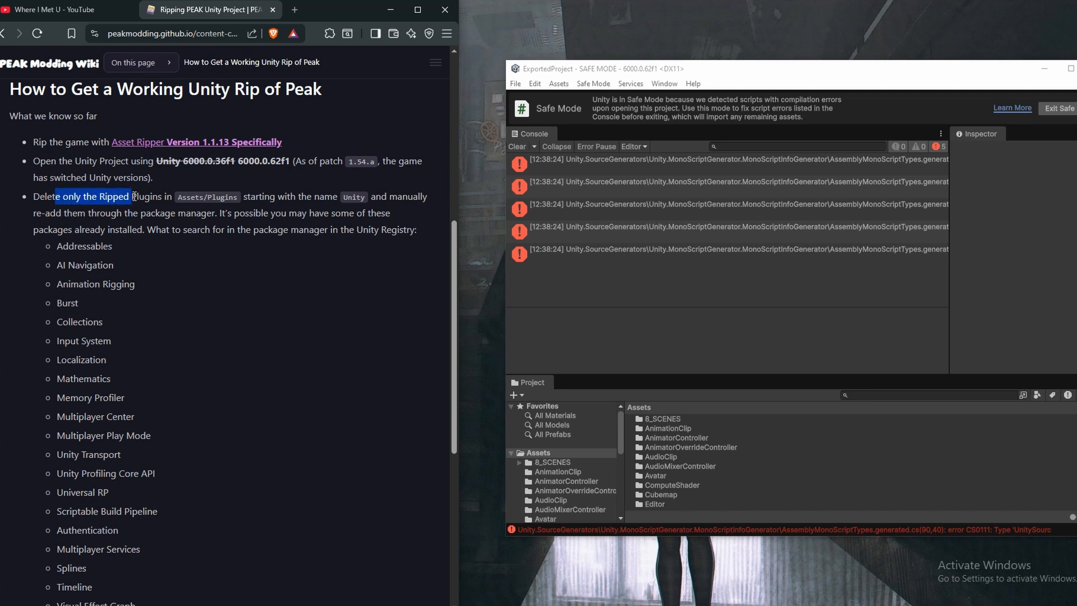
click(138, 197)
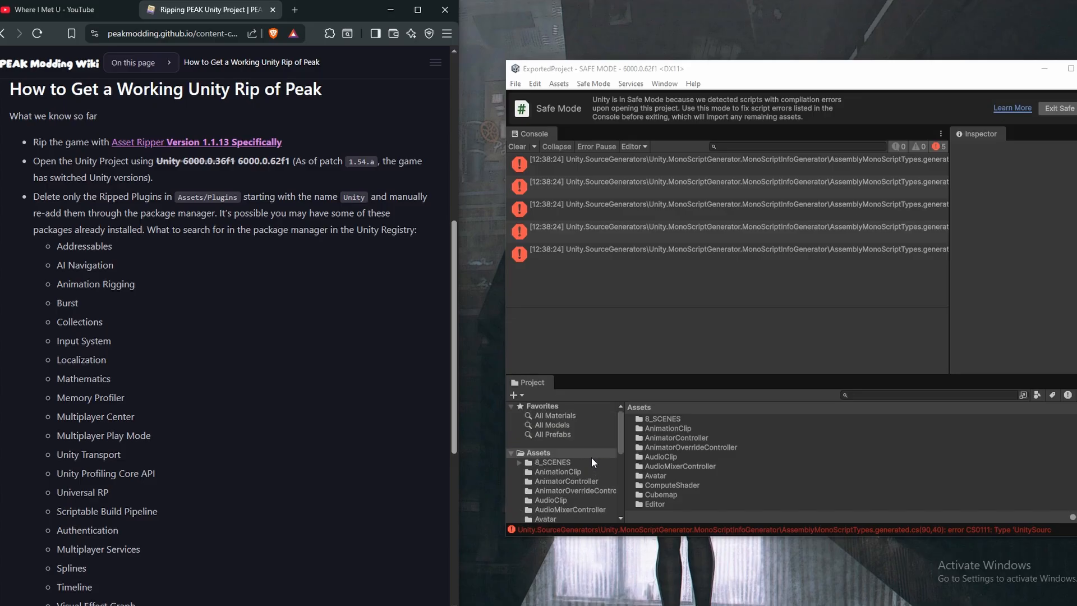
Open the Plugins folder under the project's Assets
scroll(567, 472, down, 10)
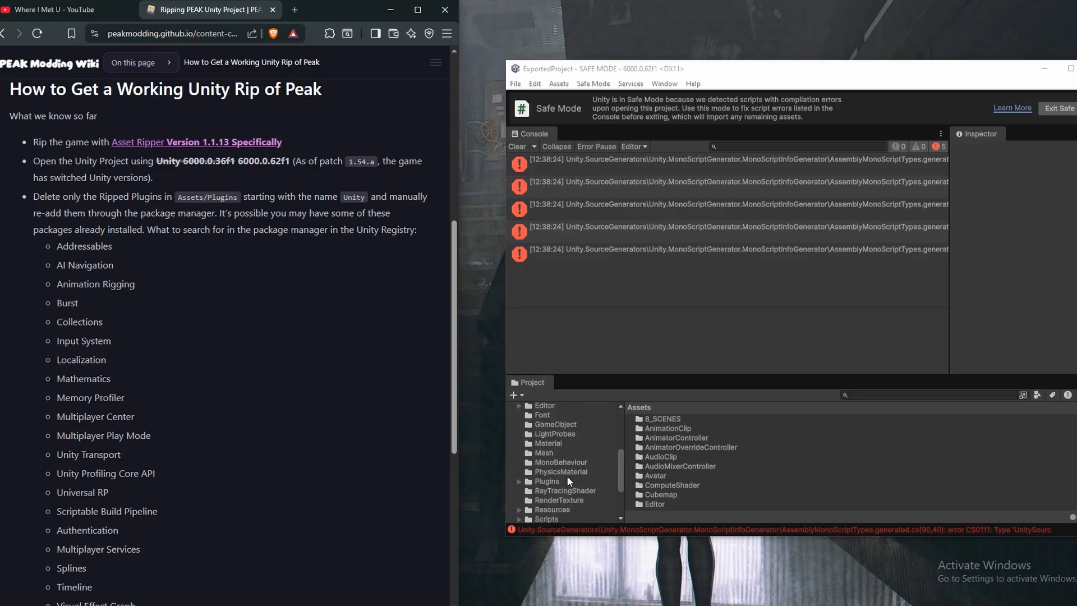
scroll(542, 478, up, 3)
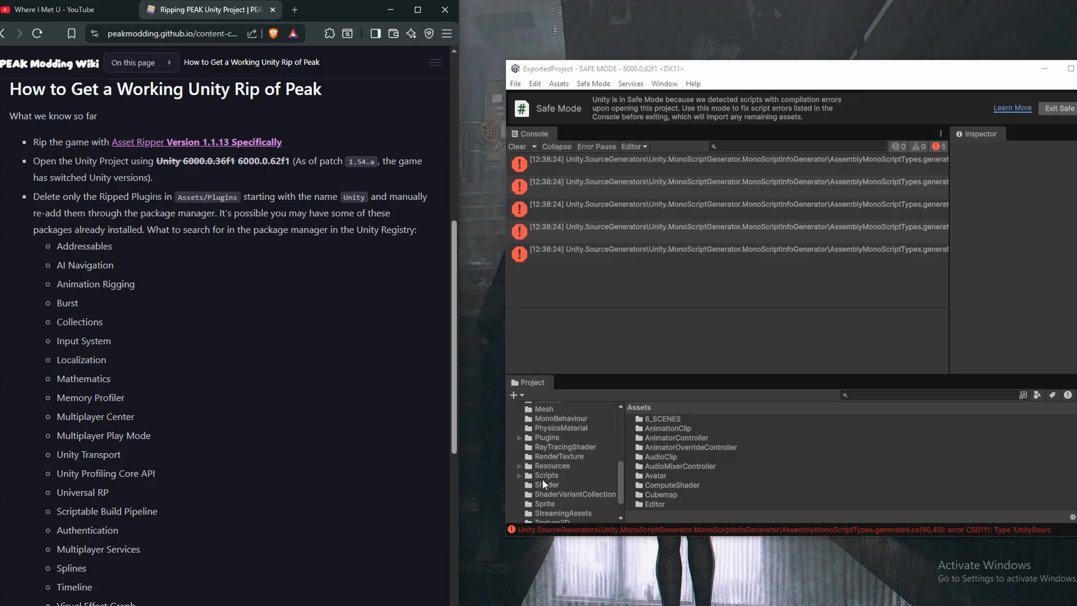
click(543, 474)
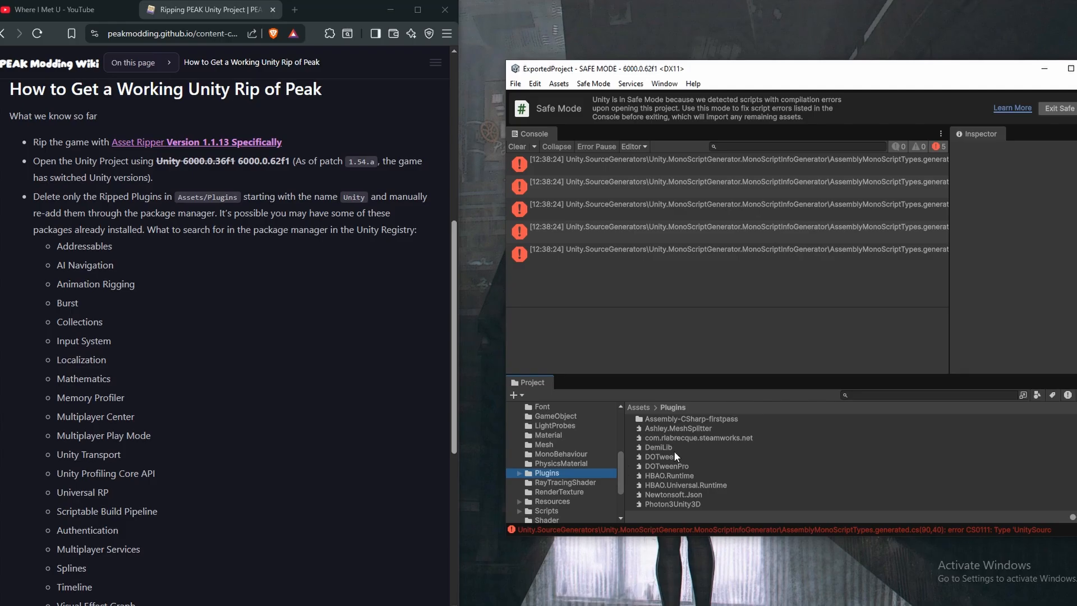
Delete all ripped plugins in Assets/Plugins whose names start with Unity, from unity-websocket-sharp through UnityUIExtensions
scroll(695, 460, down, 2)
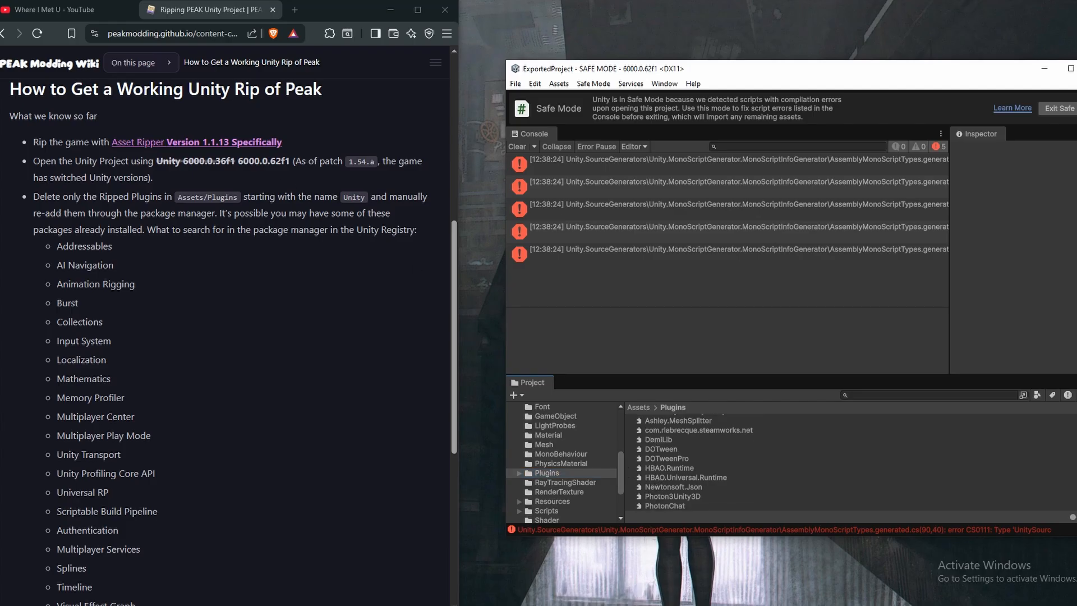
scroll(696, 460, down, 1)
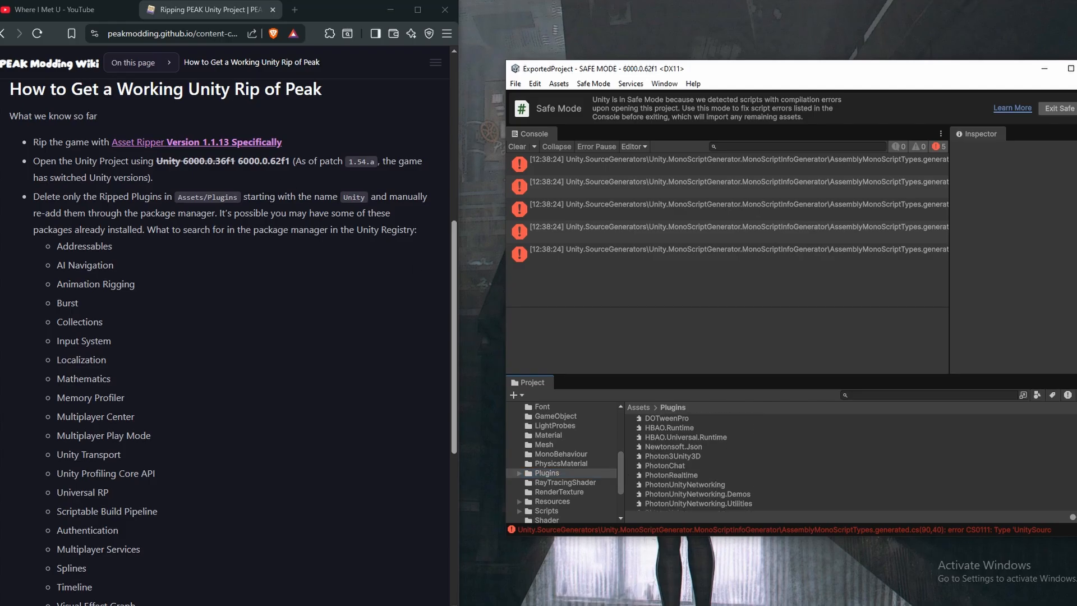
scroll(696, 460, down, 10)
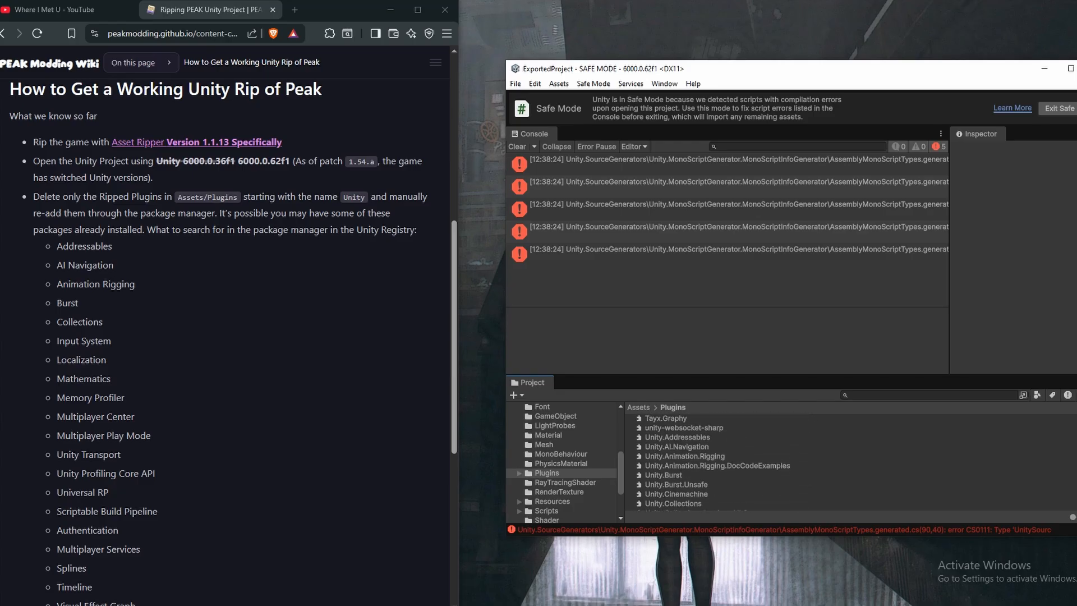
click(676, 428)
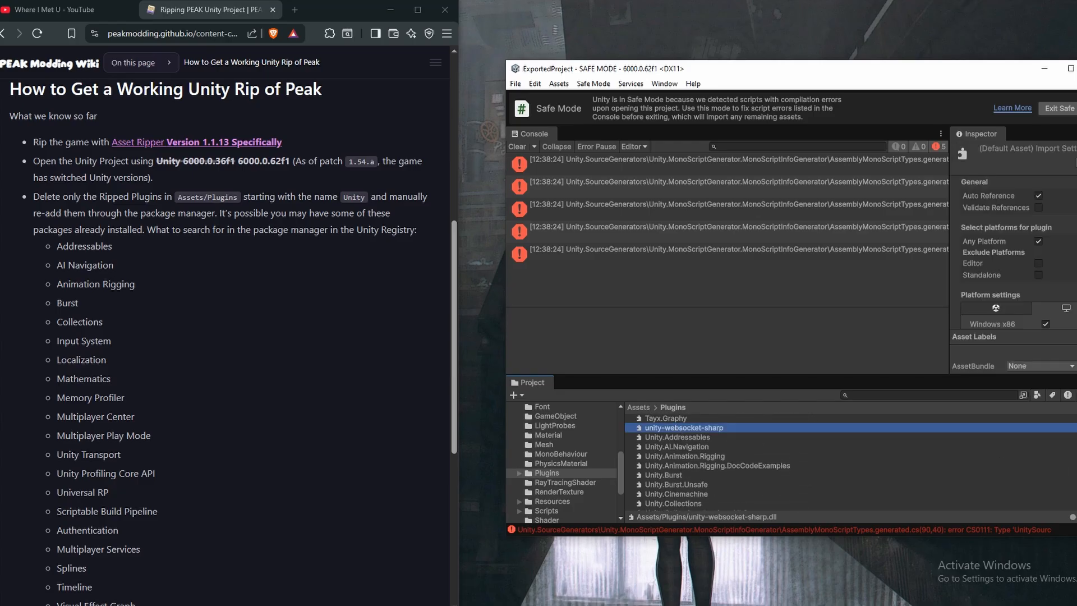
scroll(695, 460, down, 10)
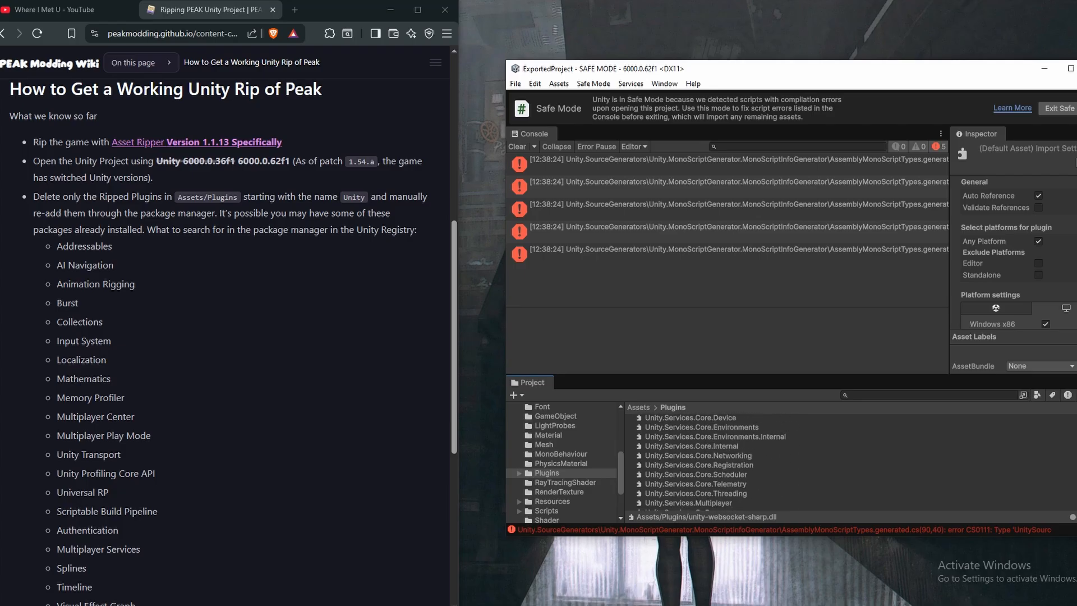
scroll(715, 462, down, 5)
scroll(710, 461, up, 1)
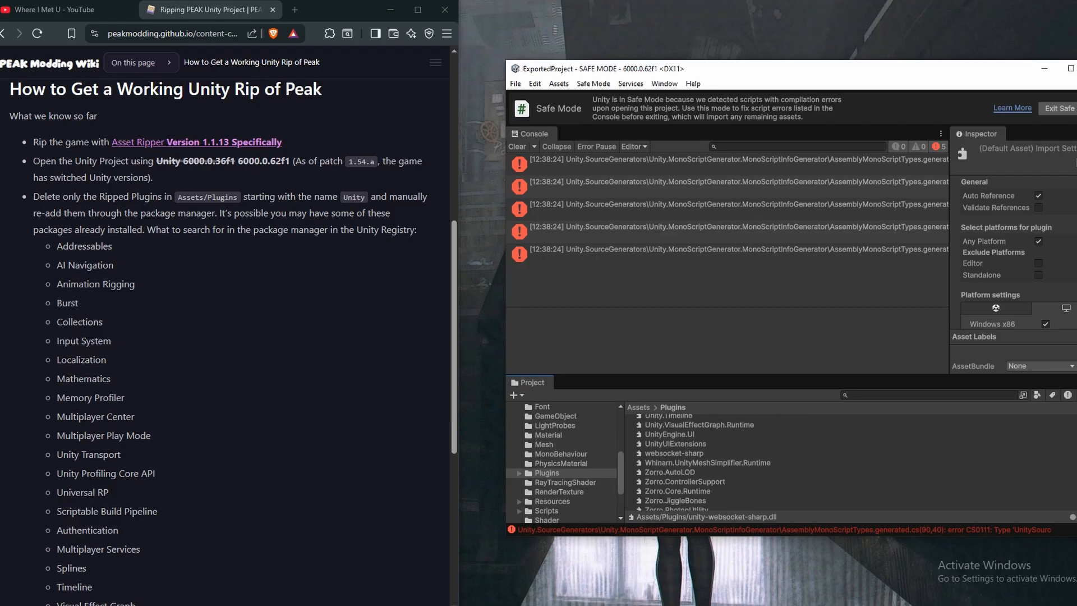
shift+click(688, 444)
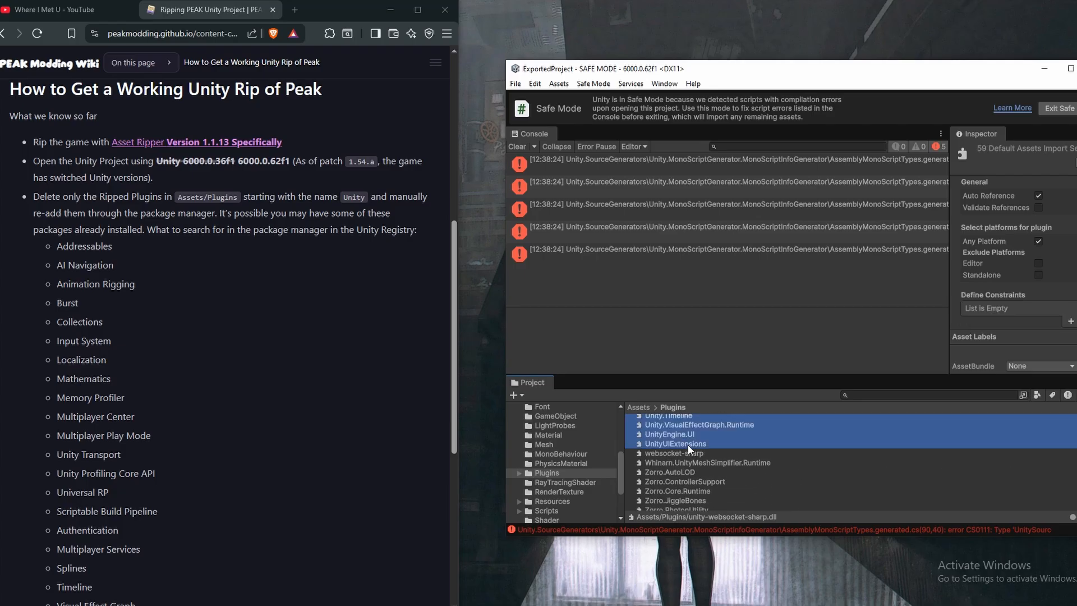
right_click(676, 442)
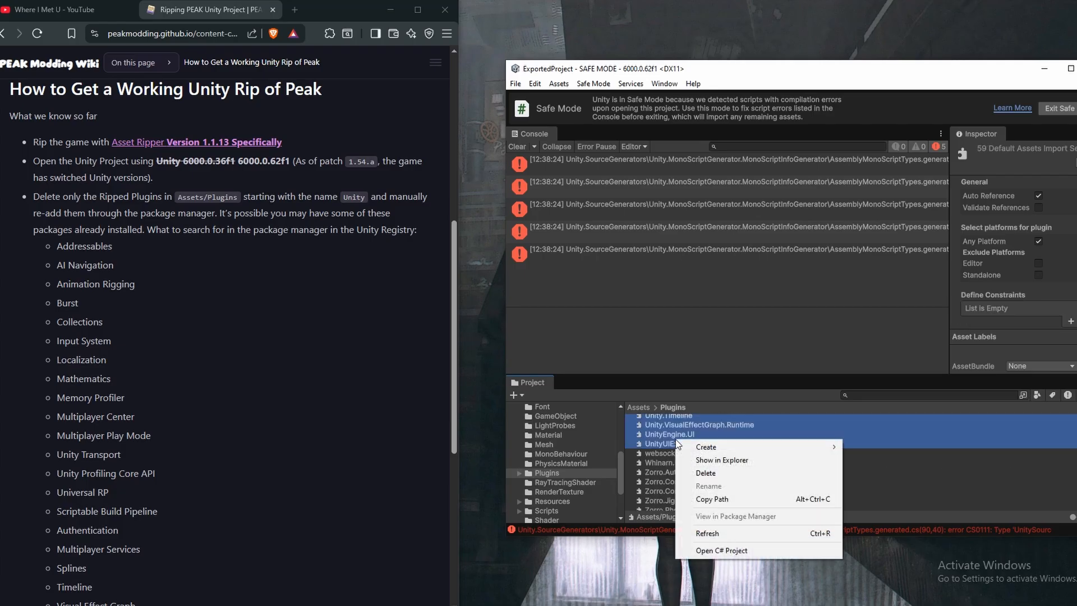
click(715, 474)
click(835, 340)
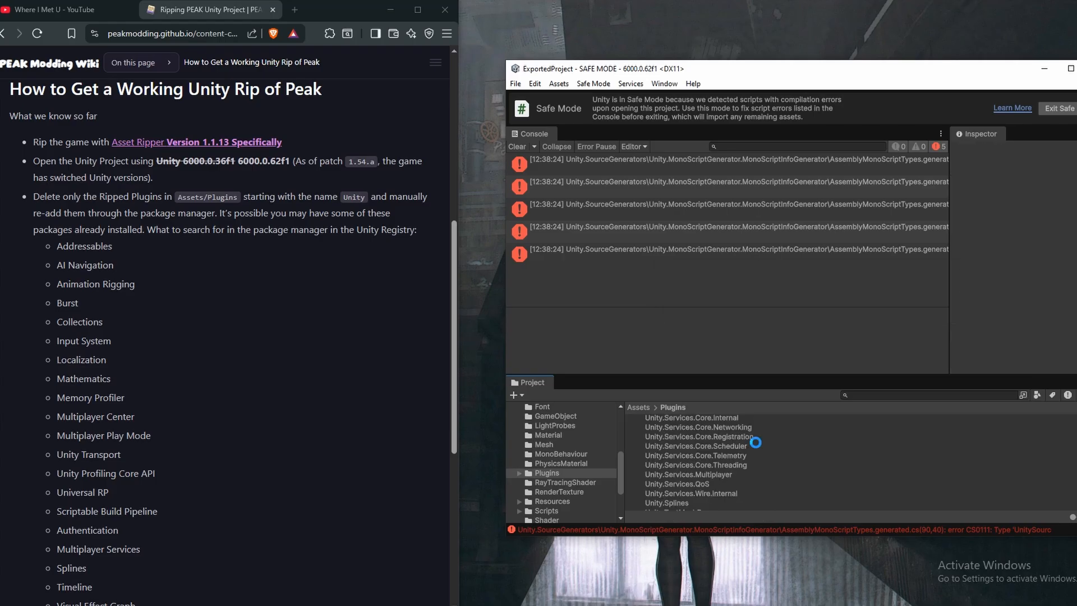
Open the Package Manager and show the packages of the Unity Registry
click(665, 84)
mouse_move(638, 86)
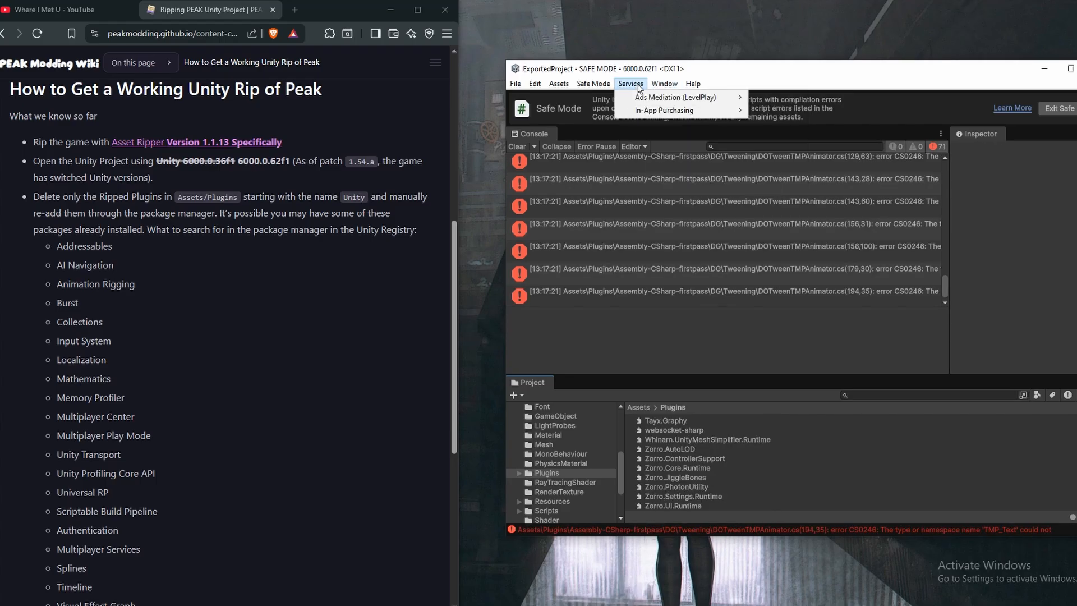
mouse_move(560, 85)
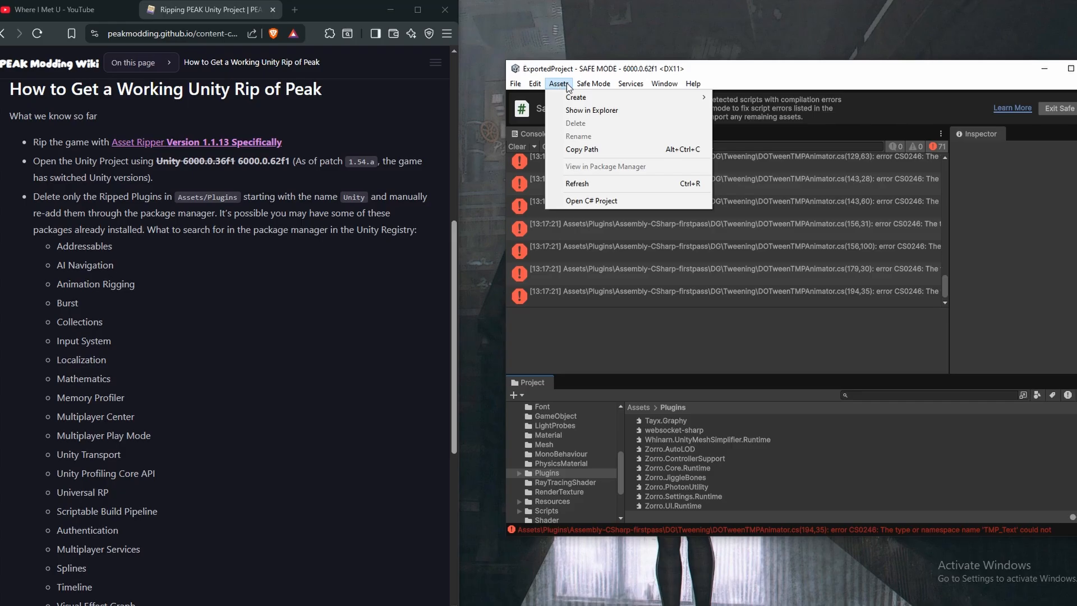
mouse_move(674, 86)
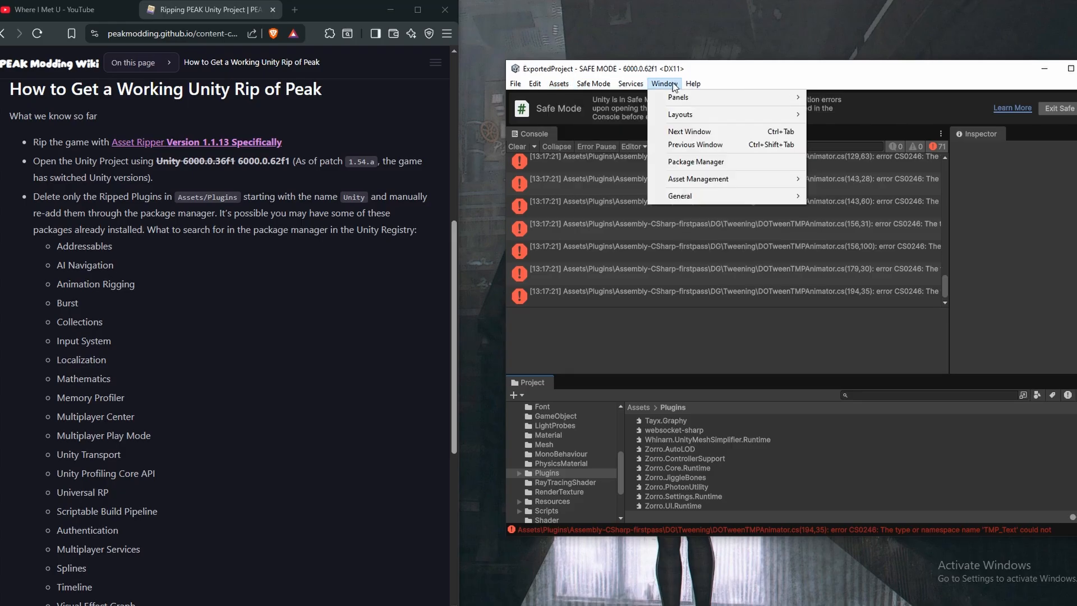
click(717, 162)
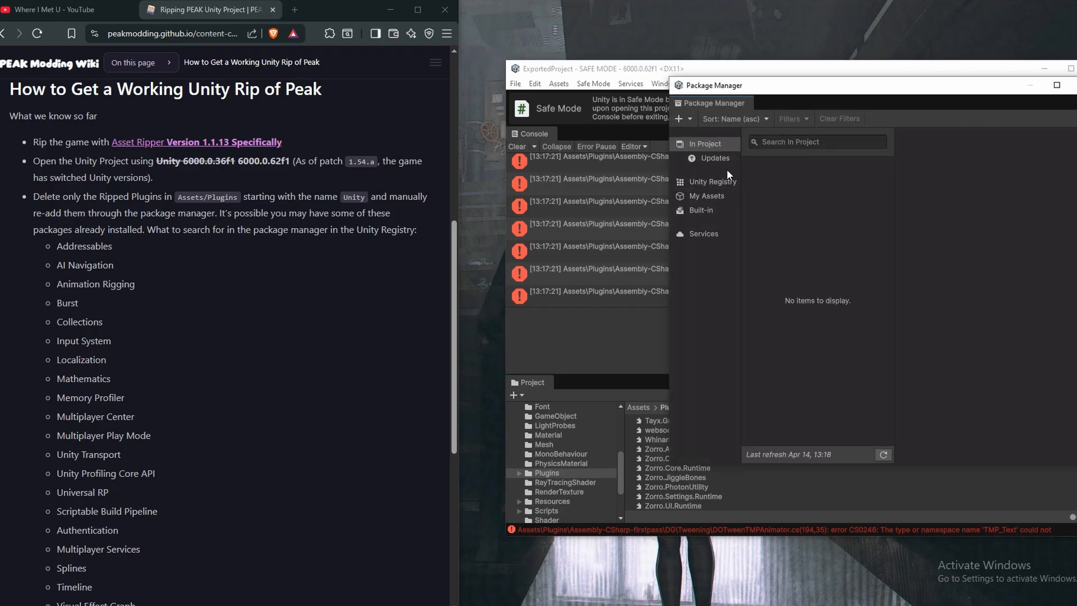
click(710, 183)
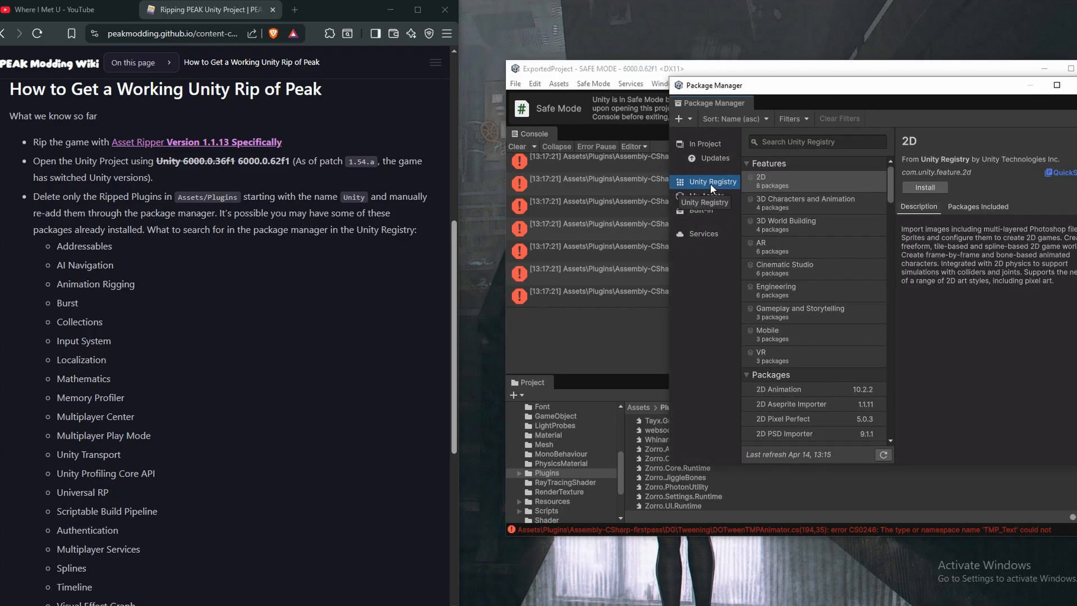
Search the Unity Registry for "addres" and install the Addressables 2.7.6 package
drag(888, 197, 879, 174)
click(806, 144)
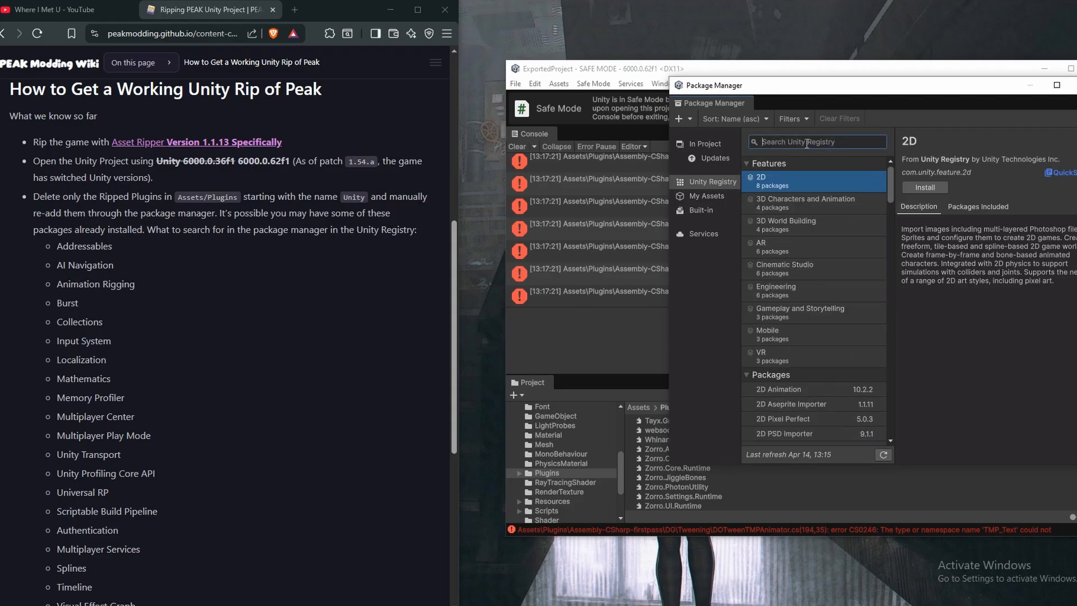
text(addres)
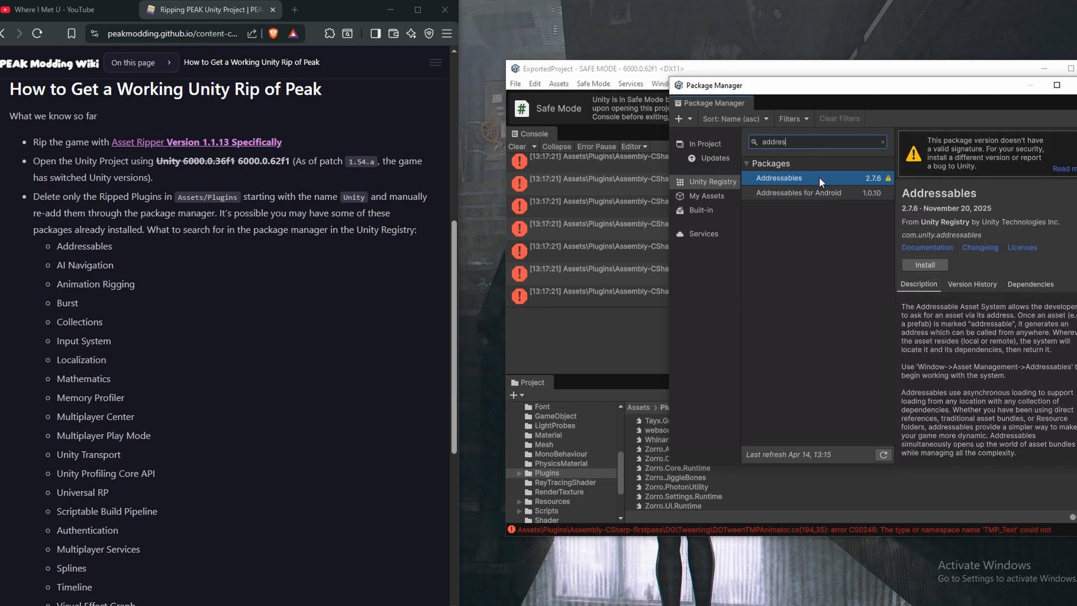
click(819, 177)
click(935, 264)
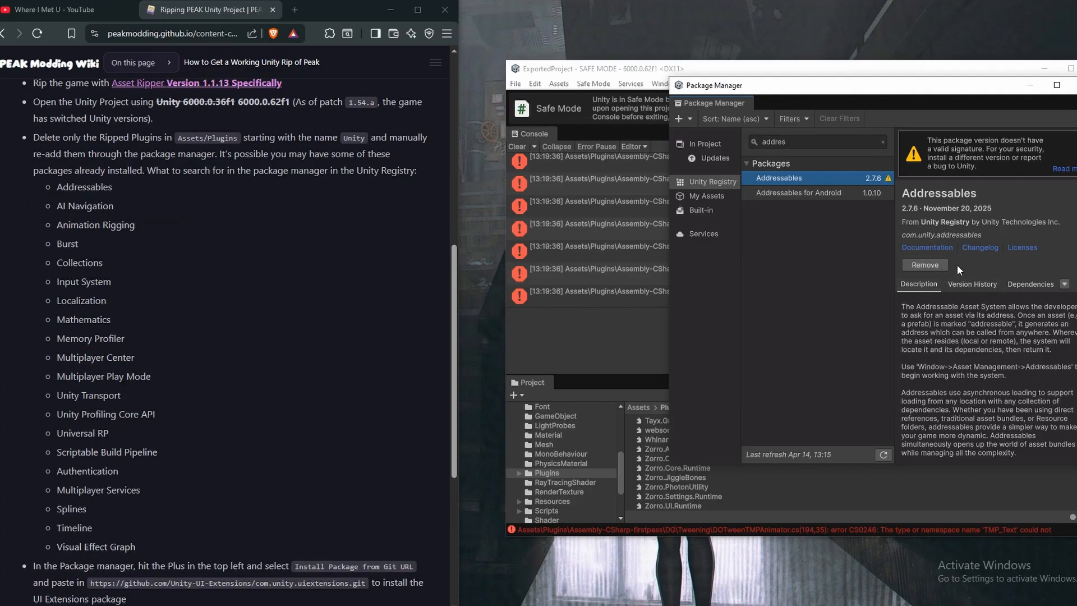
Search the Unity Registry for "ai" and install the AI Navigation 2.0.12 package
double_click(802, 142)
text(ai)
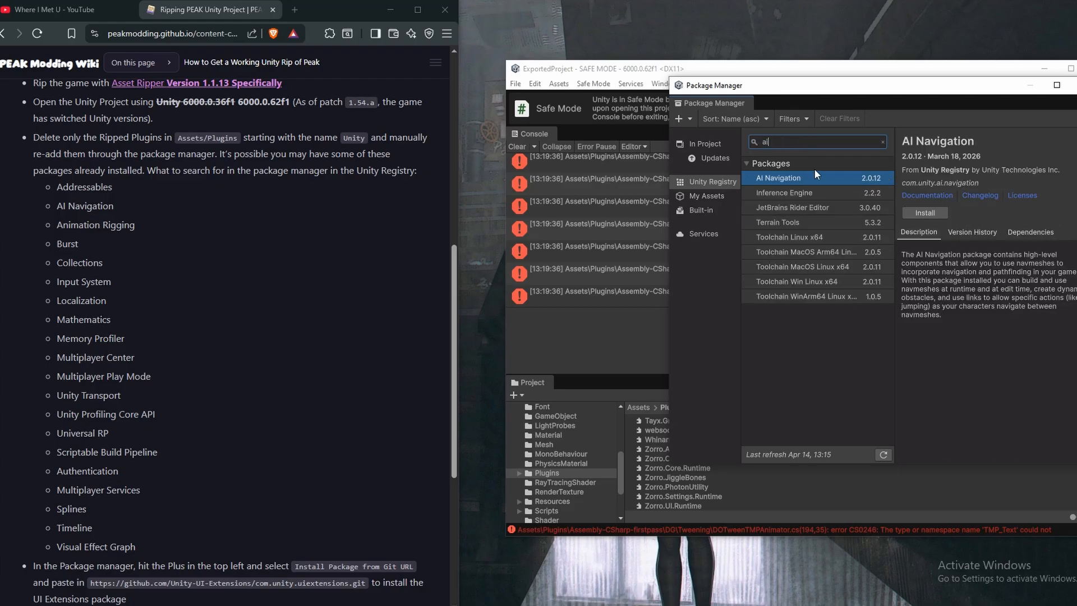
click(812, 174)
click(925, 214)
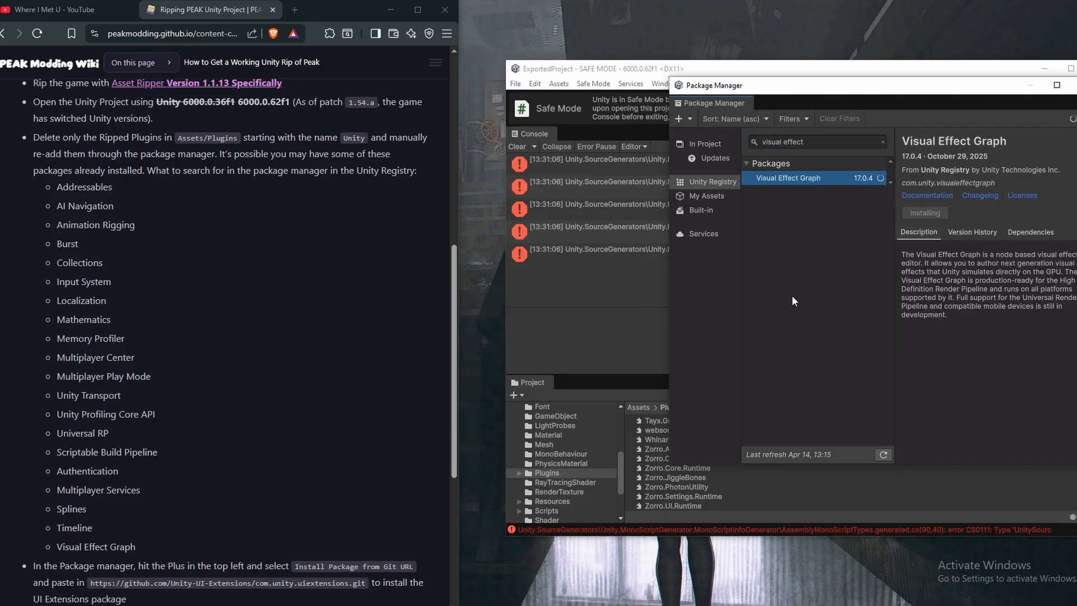
scroll(93, 130, down, 2)
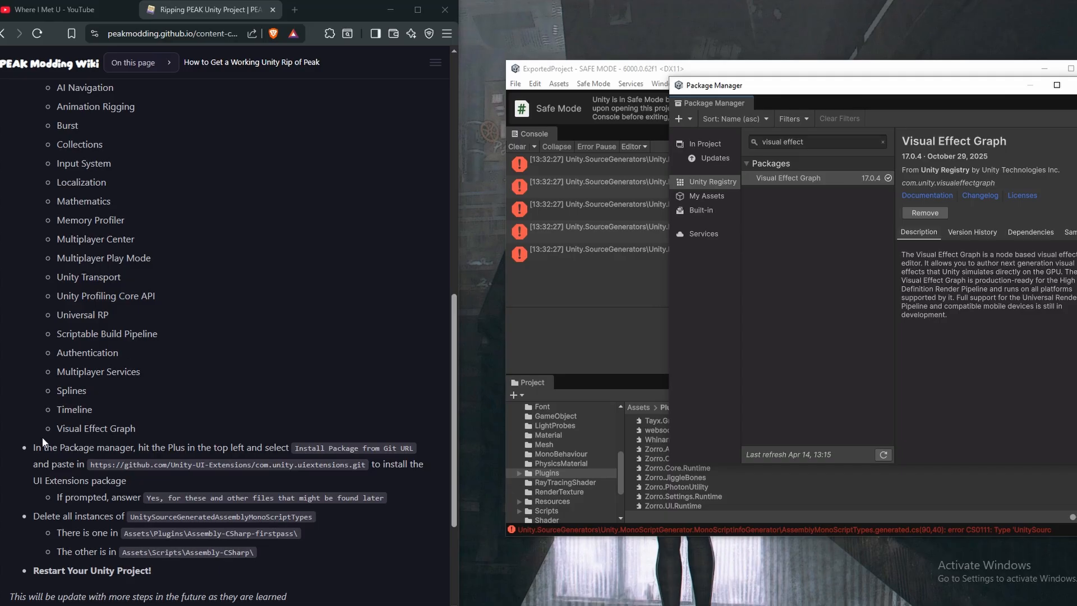
scroll(119, 375, down, 1)
scroll(169, 381, up, 1)
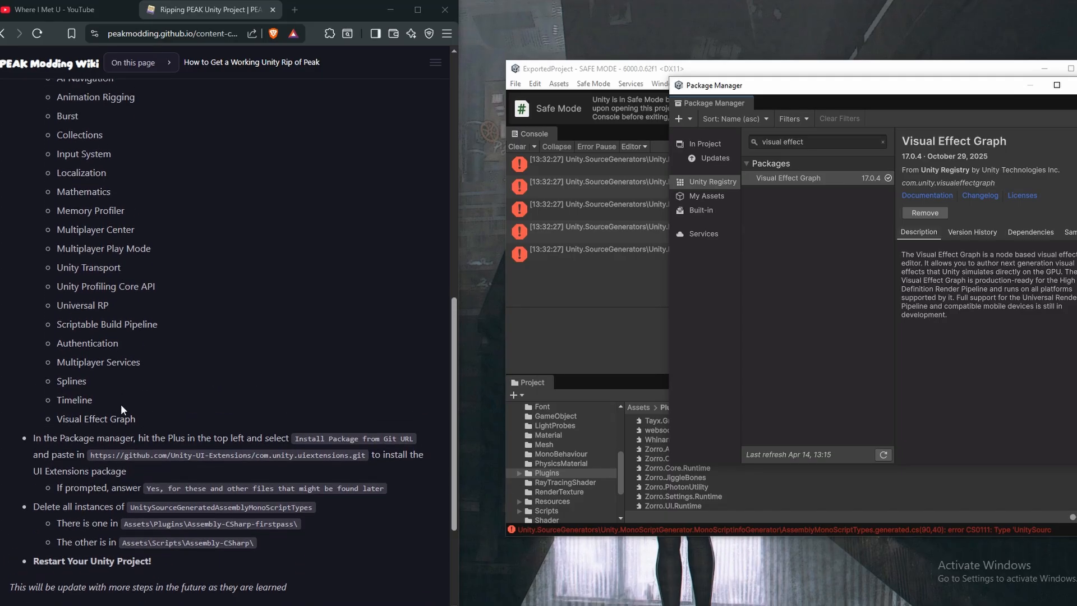
scroll(120, 404, down, 1)
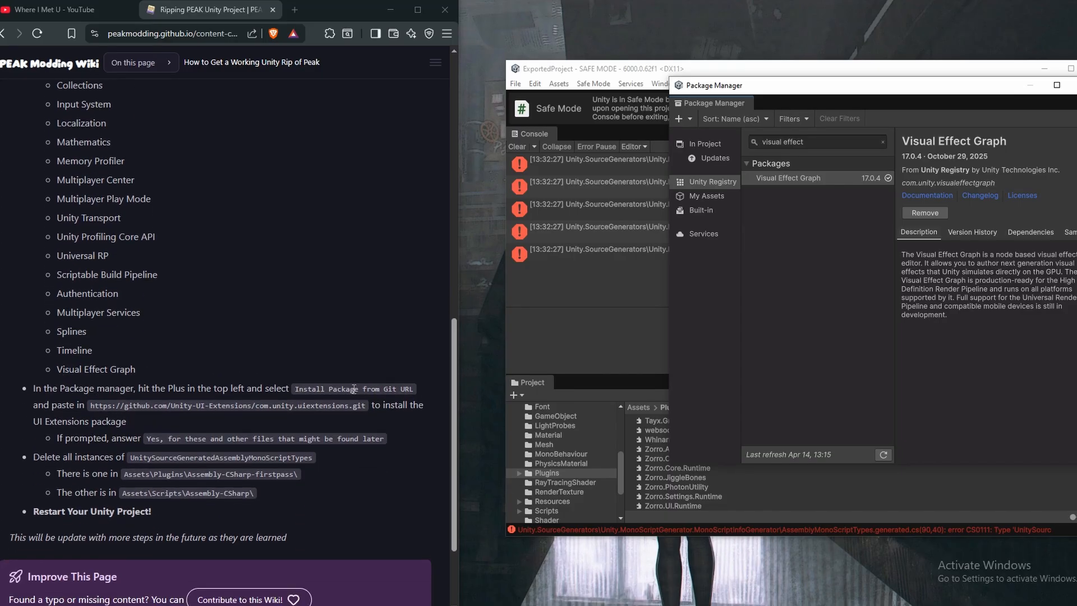
drag(144, 408, 249, 409)
click(250, 409)
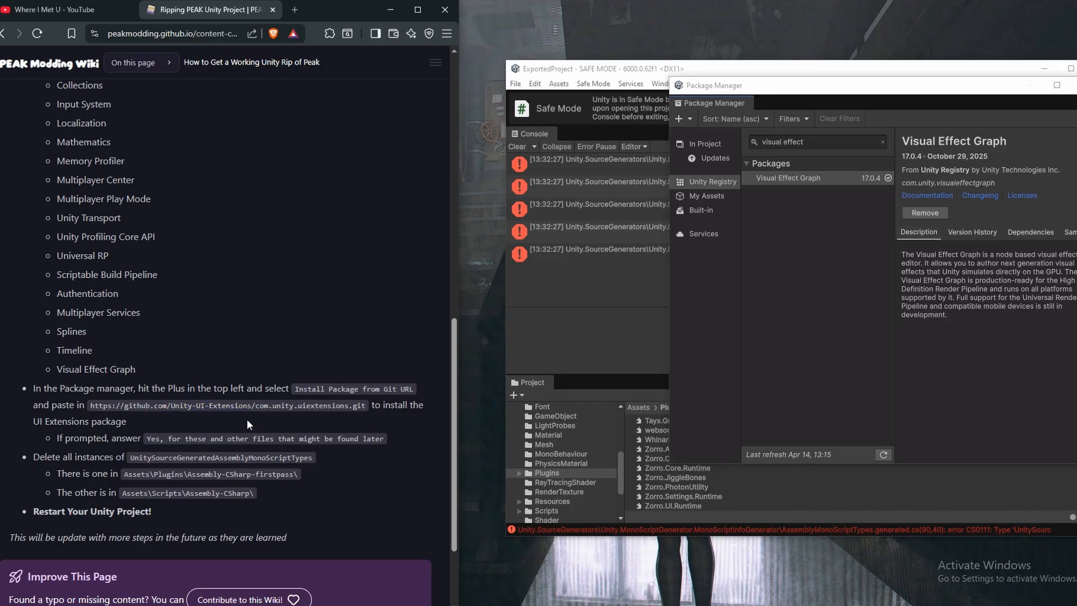
right_click(302, 406)
click(316, 420)
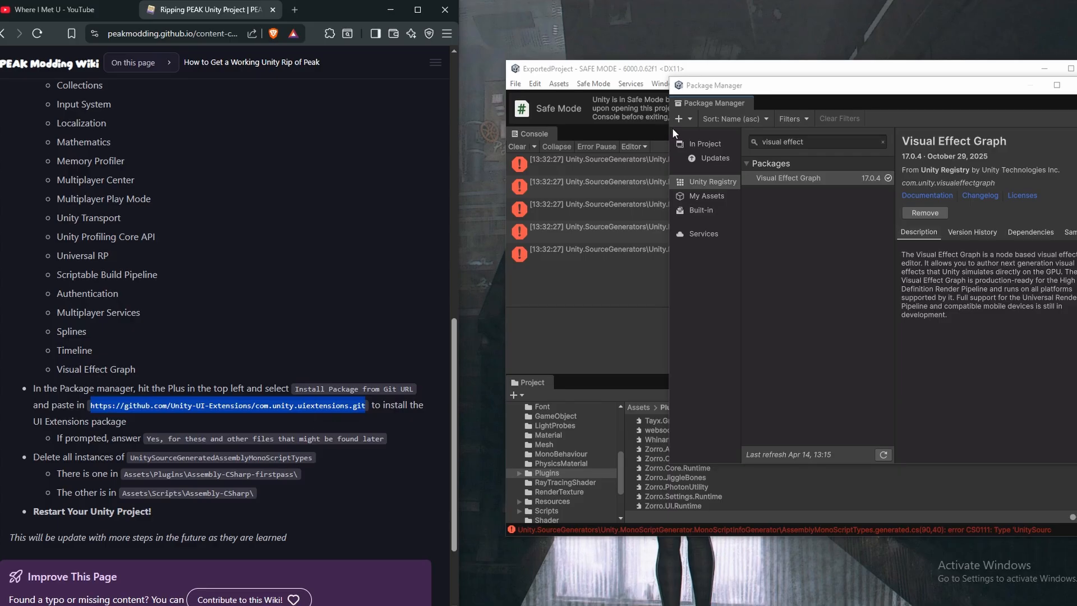
click(690, 118)
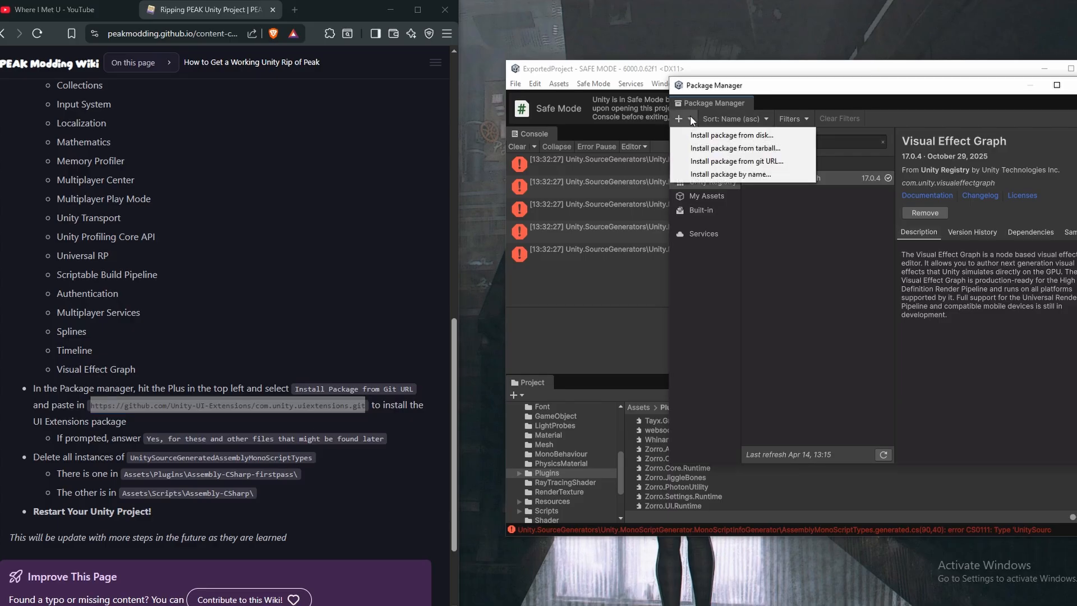
click(748, 161)
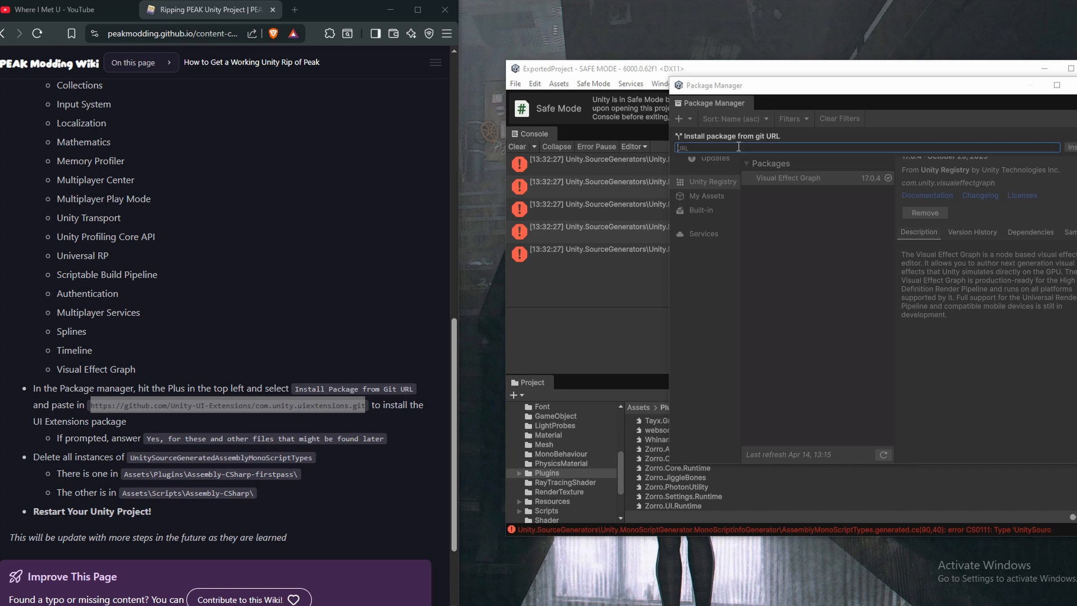
key(ctrl+v)
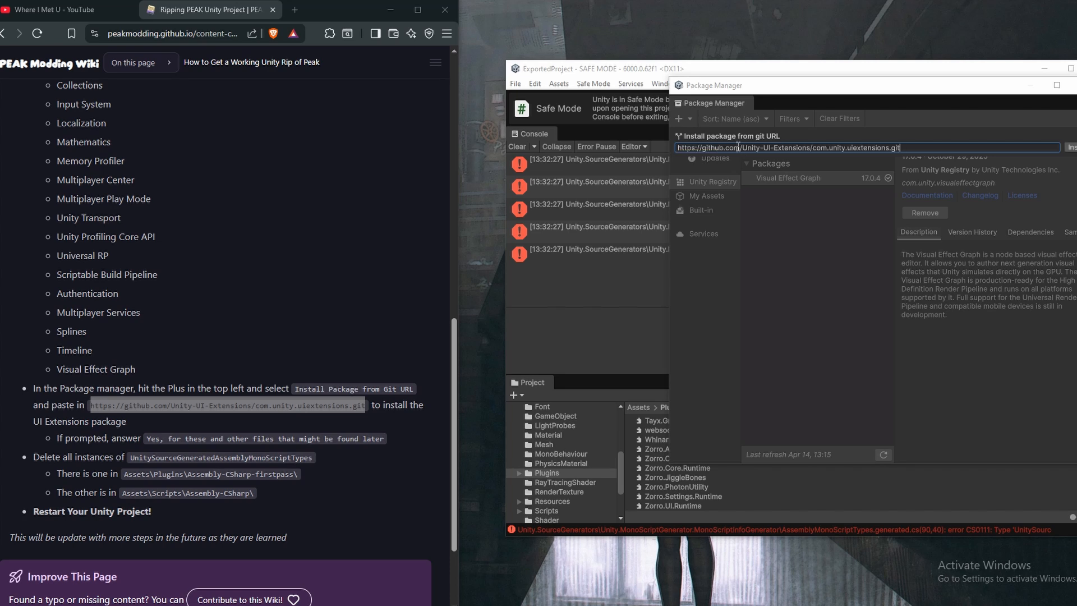
click(1072, 147)
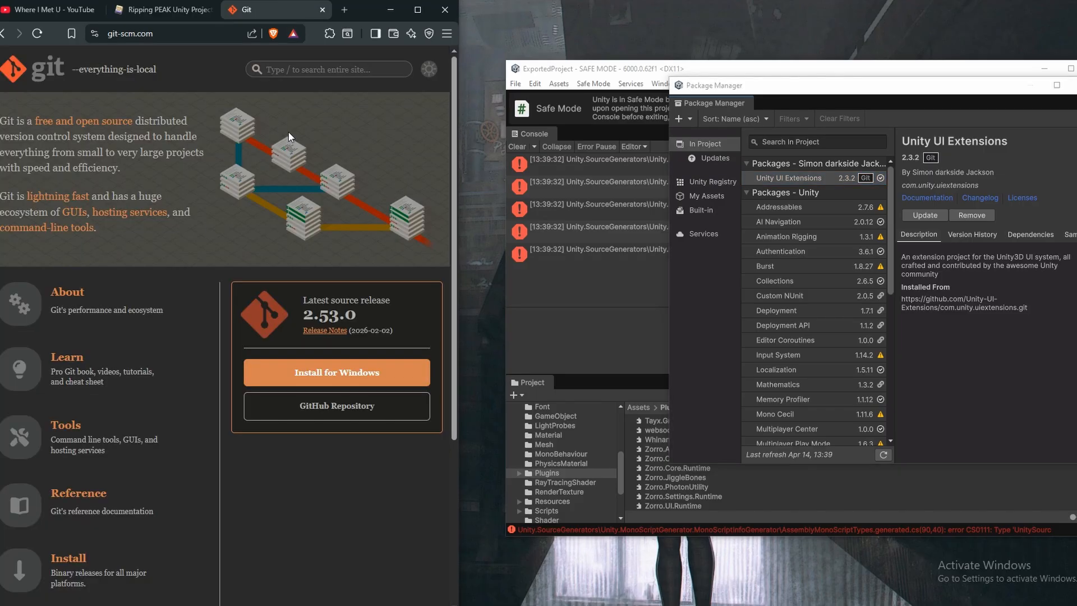
Look over the git-scm.com home page for the Git download for Windows
scroll(183, 93, down, 3)
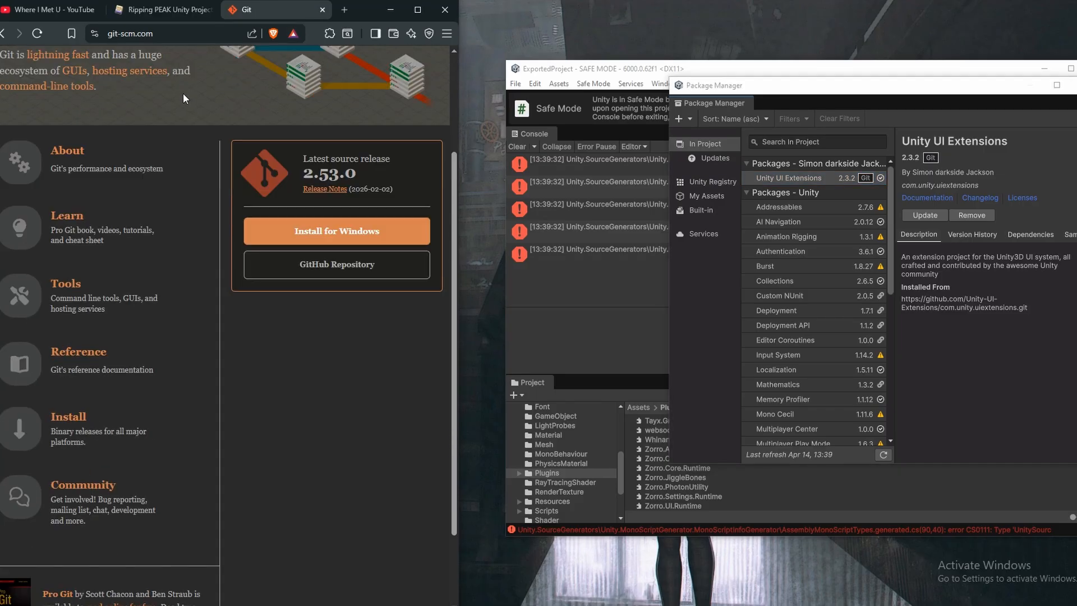
scroll(125, 439, up, 3)
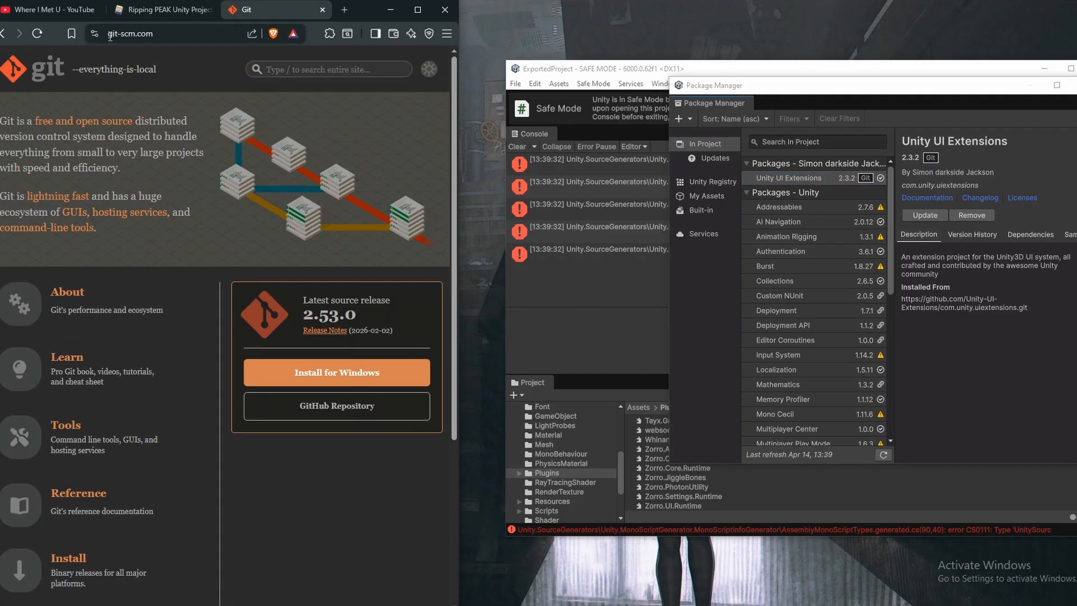
scroll(135, 75, down, 3)
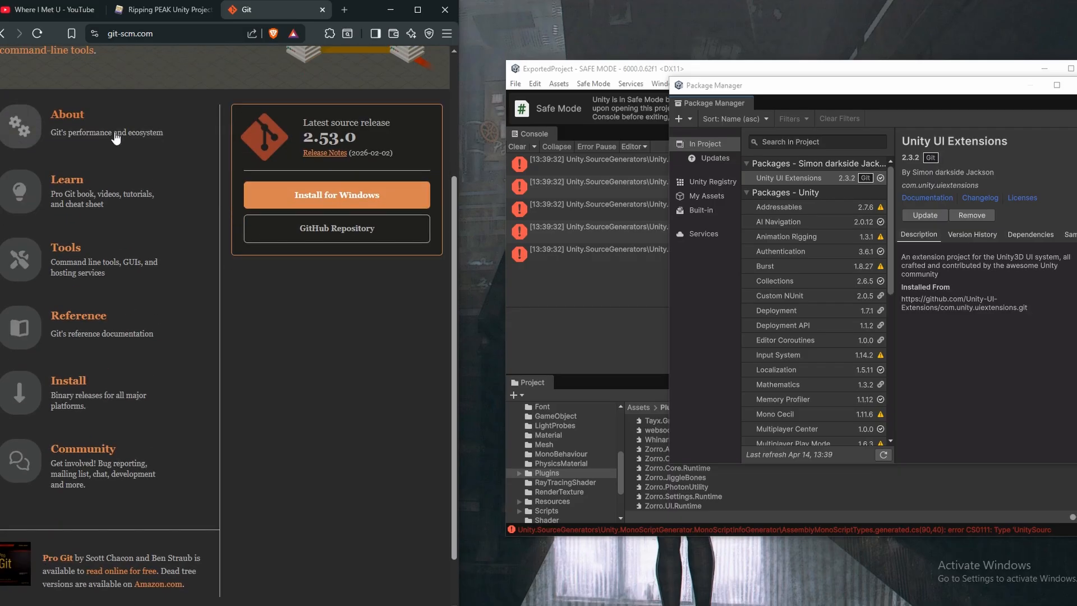
scroll(40, 216, up, 3)
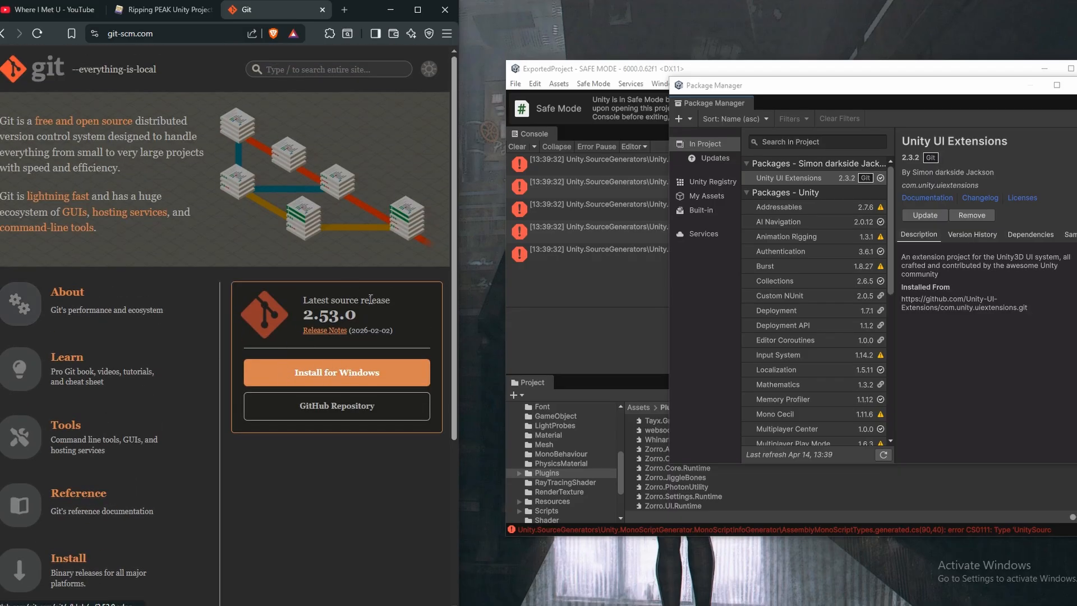
scroll(278, 210, down, 3)
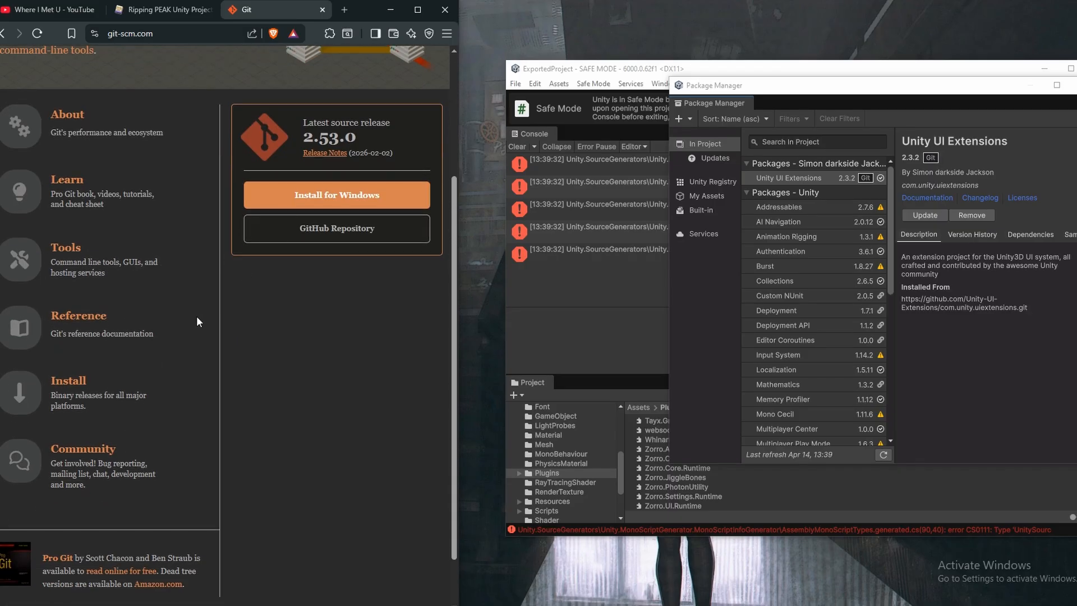
scroll(177, 239, up, 1)
scroll(149, 188, up, 2)
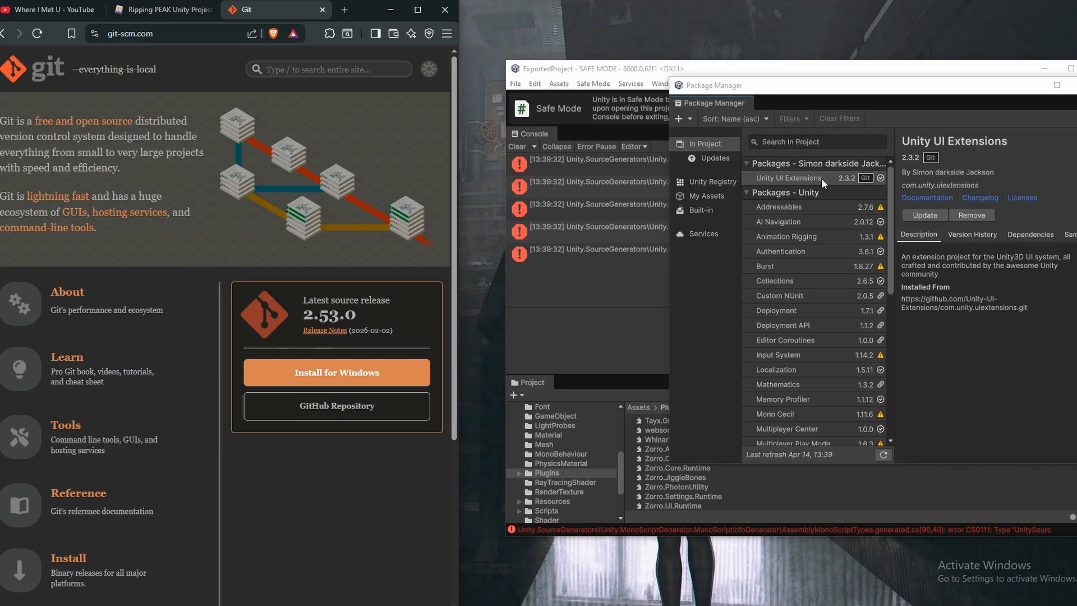
Return to the PEAK wiki guide and read the instruction on deleting all UnitySourceGeneratedAssemblyMonoScriptTypes instances
click(150, 12)
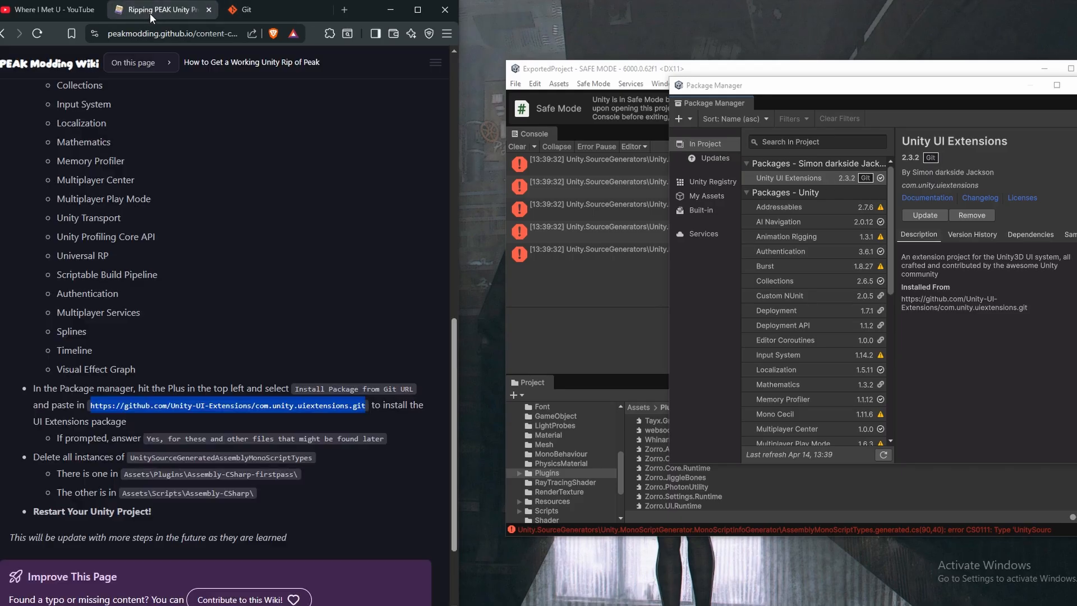
click(289, 261)
scroll(189, 396, down, 1)
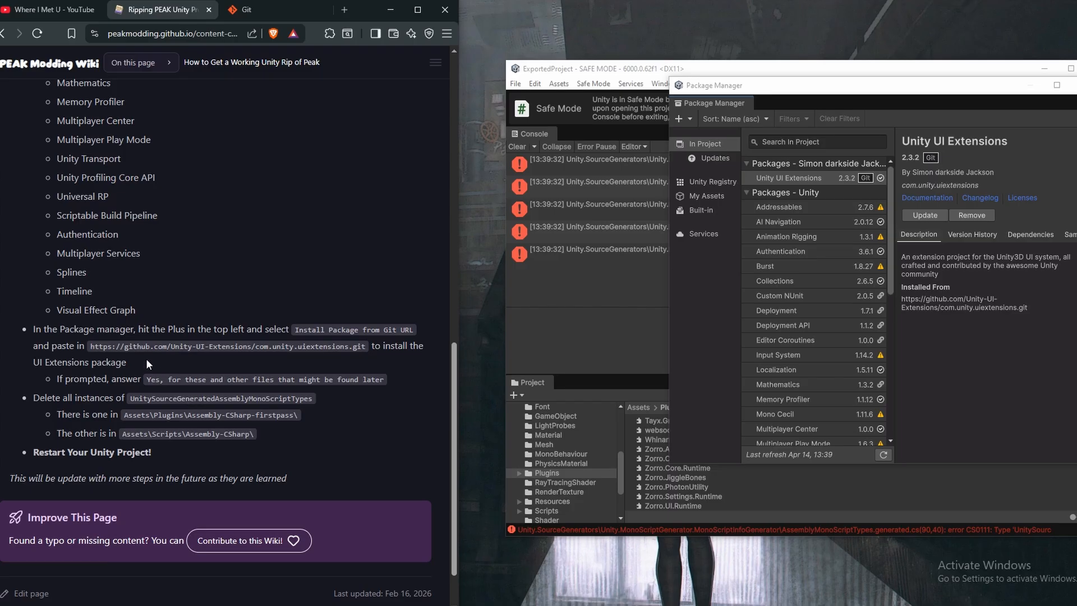
scroll(207, 365, up, 1)
scroll(98, 428, down, 1)
drag(33, 401, 212, 406)
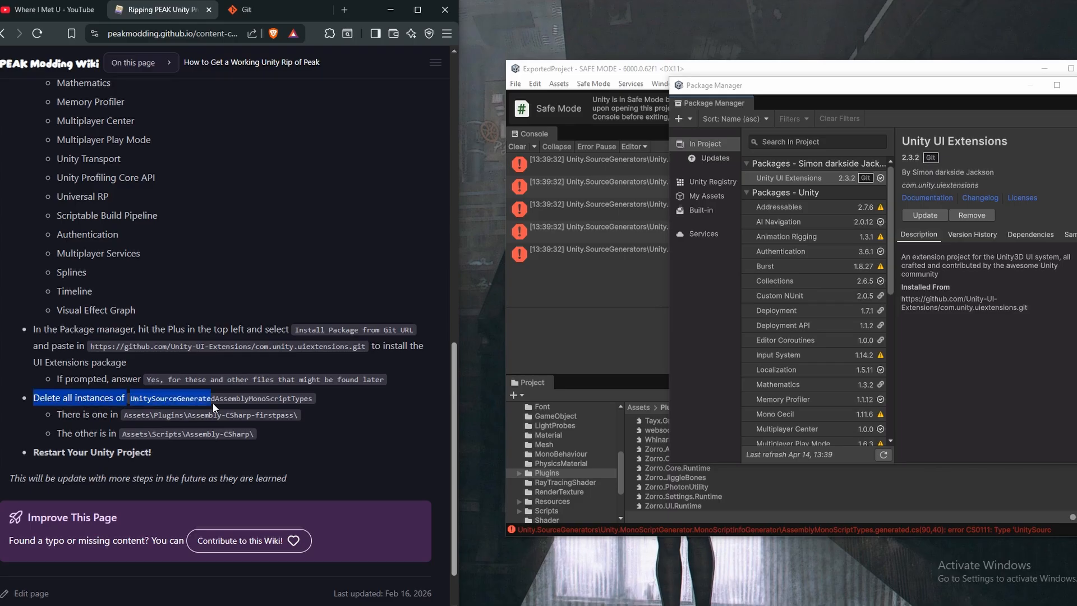
drag(132, 415, 216, 401)
click(216, 402)
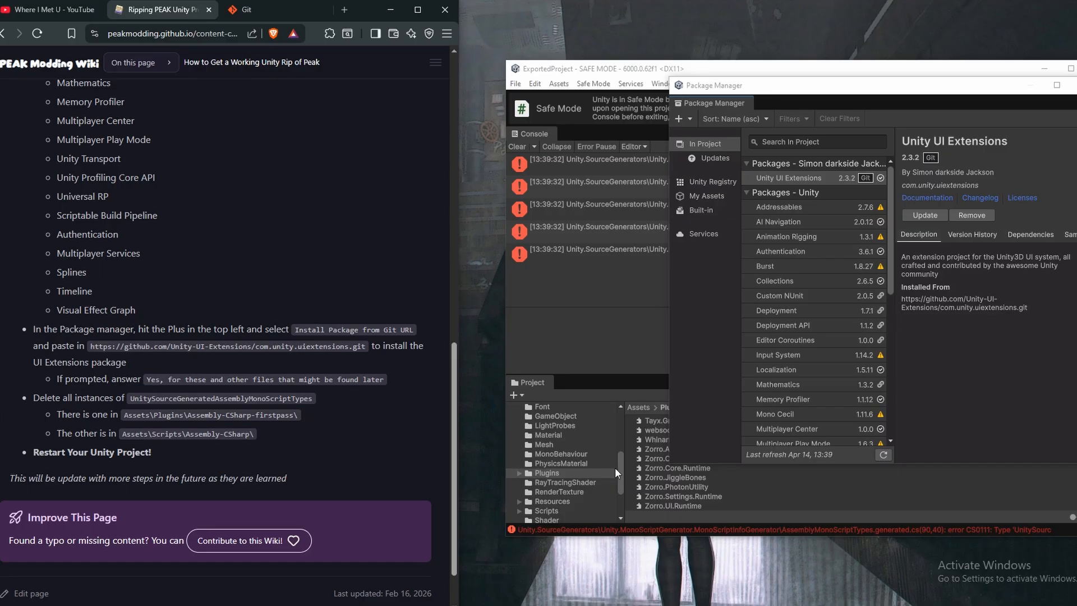
Delete the UnitySourceGeneratedAssemblyMonoScriptTypes_v1 script from Assets/Plugins/Assembly-CSharp-firstpass
drag(624, 476, 623, 474)
double_click(738, 420)
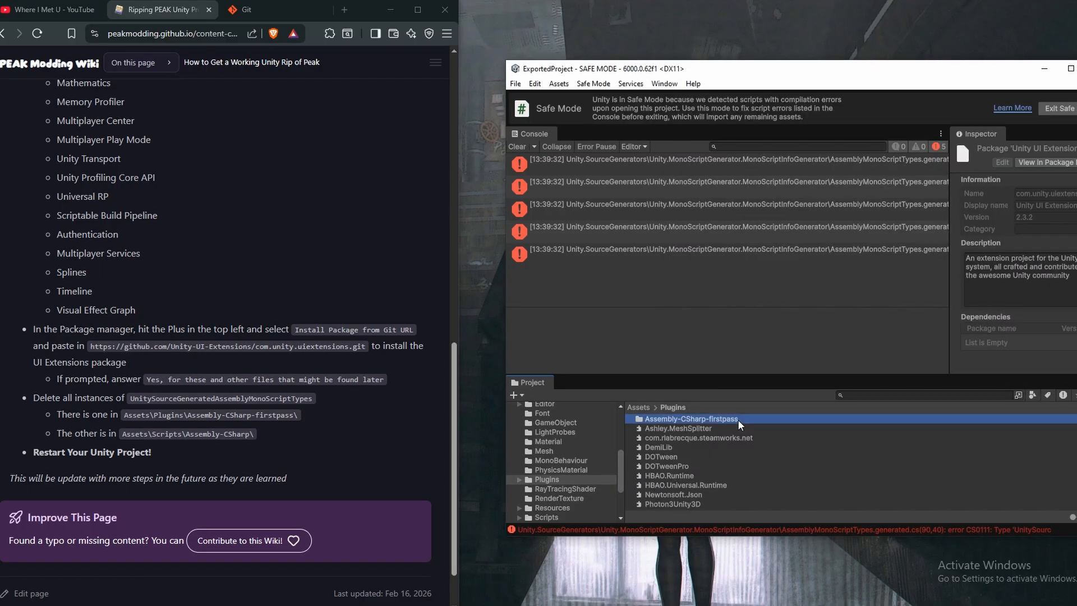
click(733, 438)
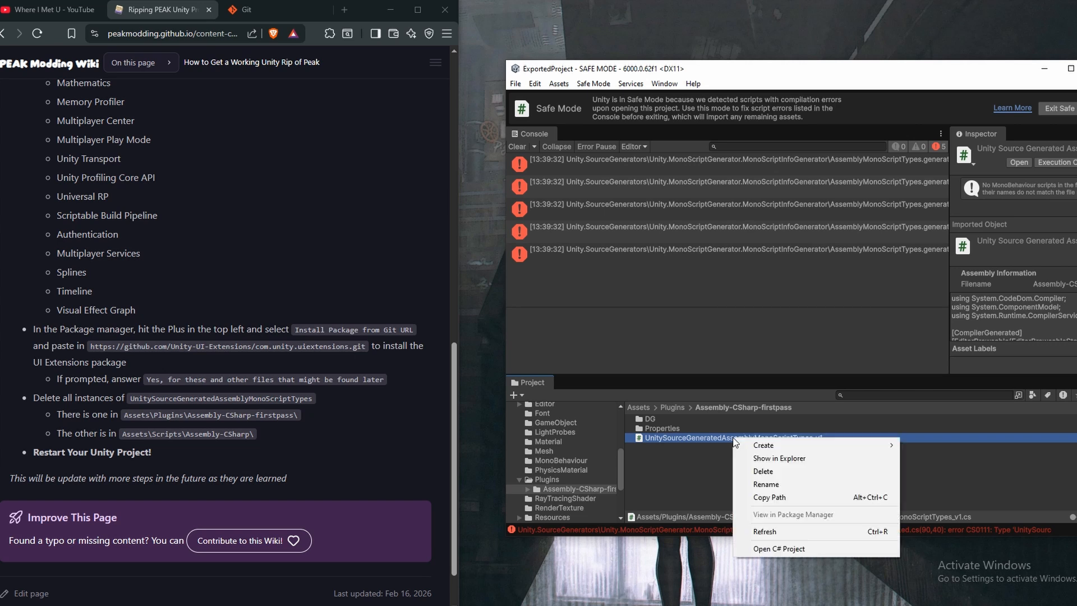
right_click(732, 436)
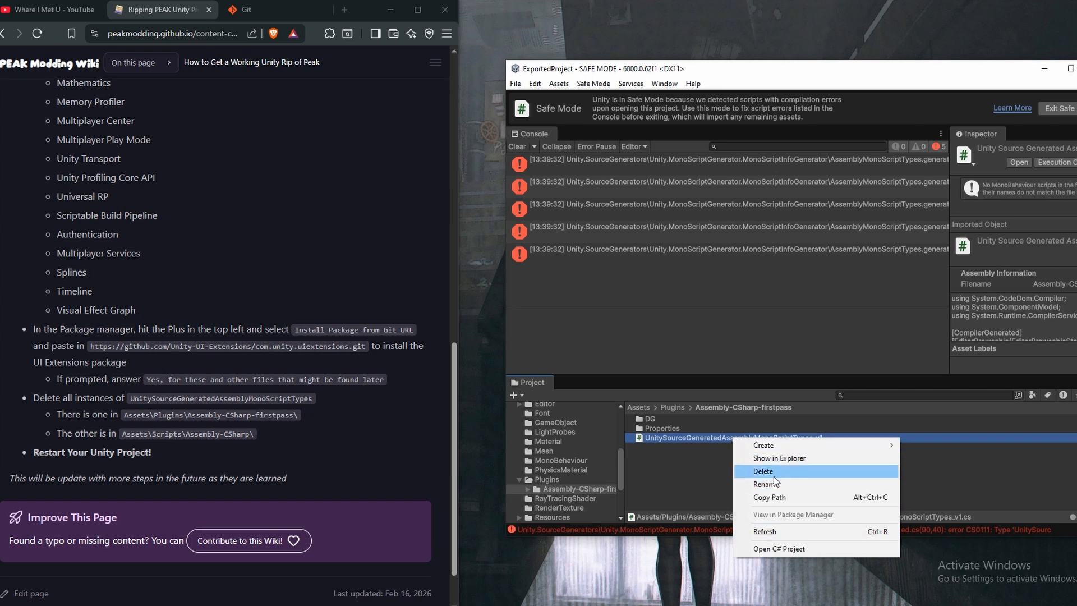
click(768, 472)
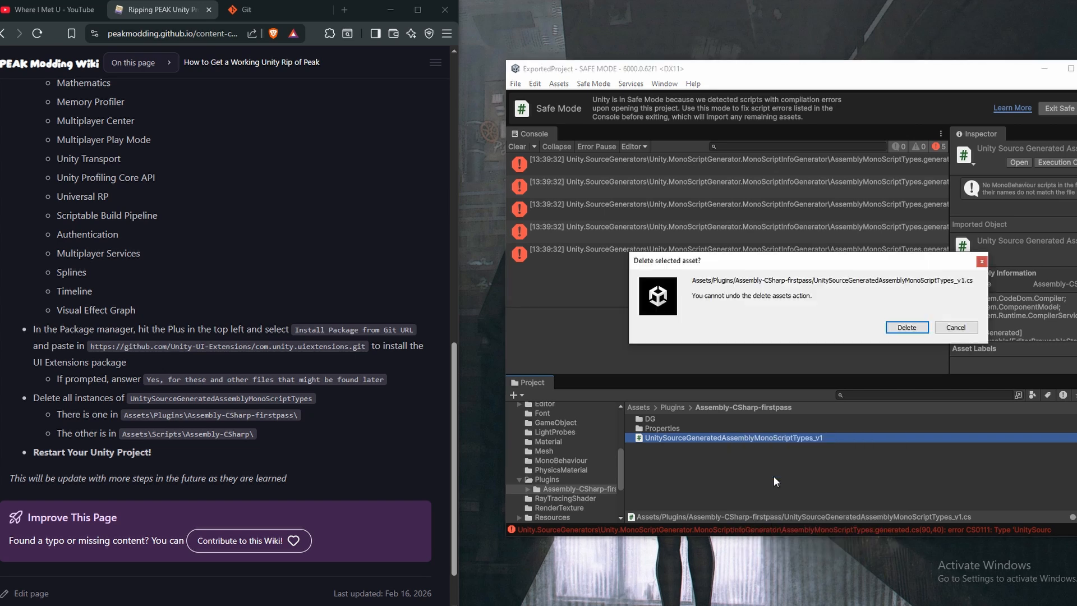
click(907, 328)
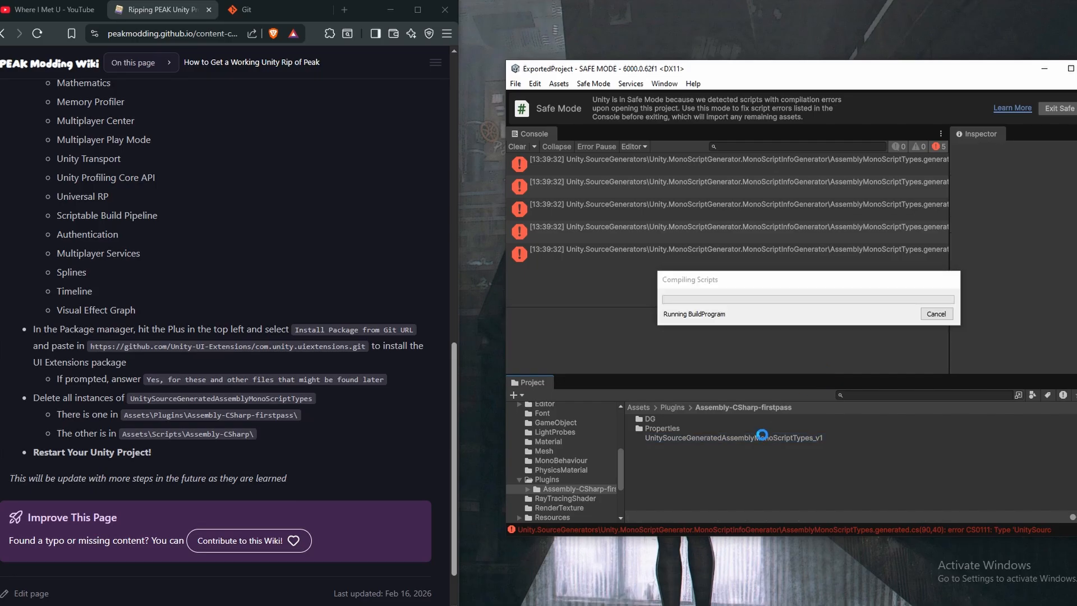
Open the Assembly-CSharp folder under Assets/Scripts in the project
click(645, 408)
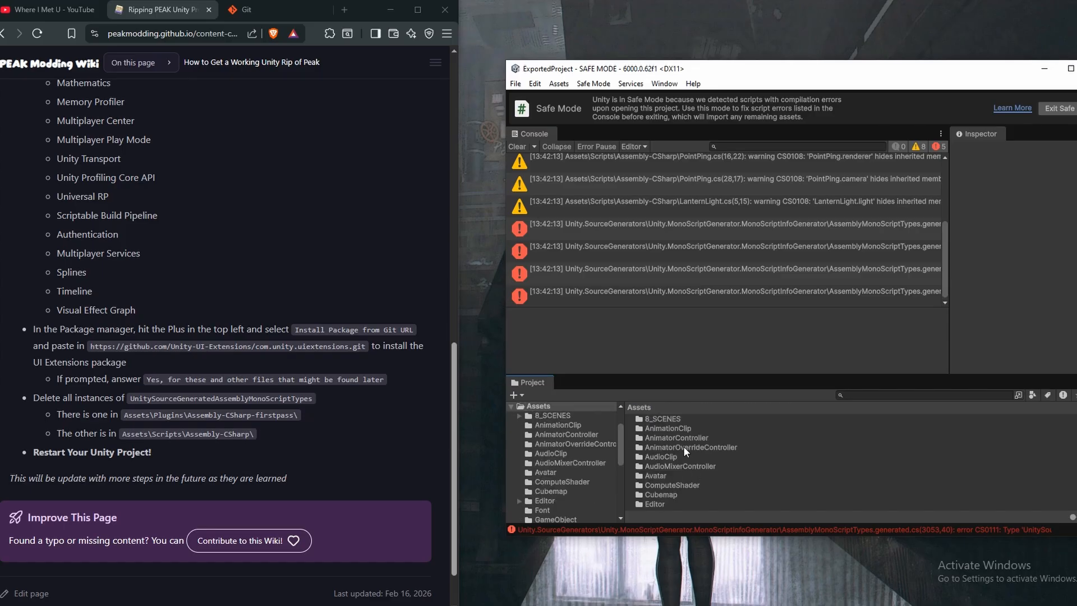
scroll(683, 446, down, 6)
click(663, 439)
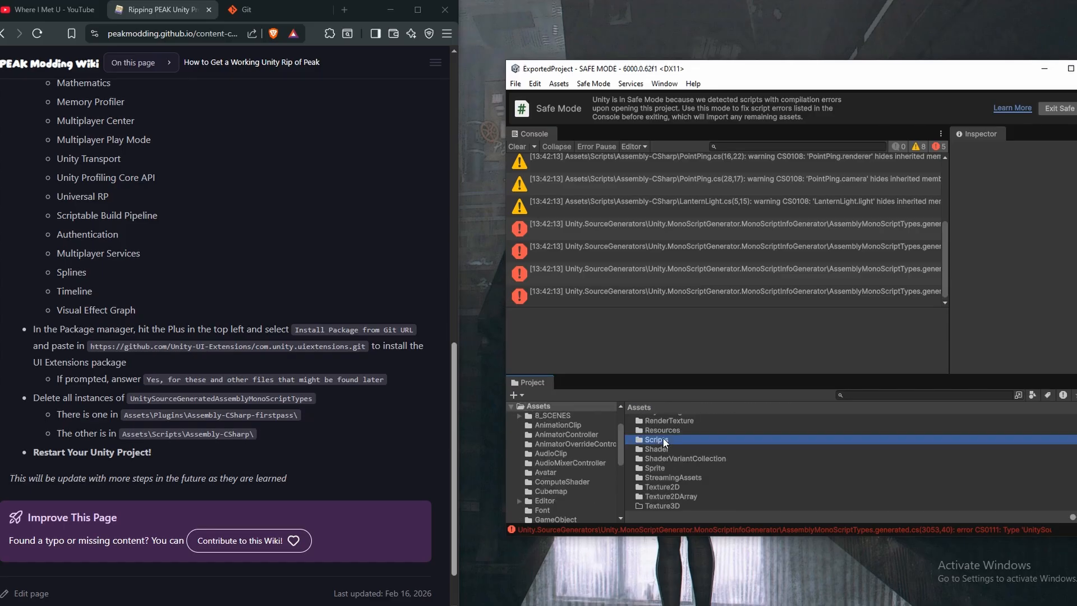
double_click(662, 437)
double_click(678, 421)
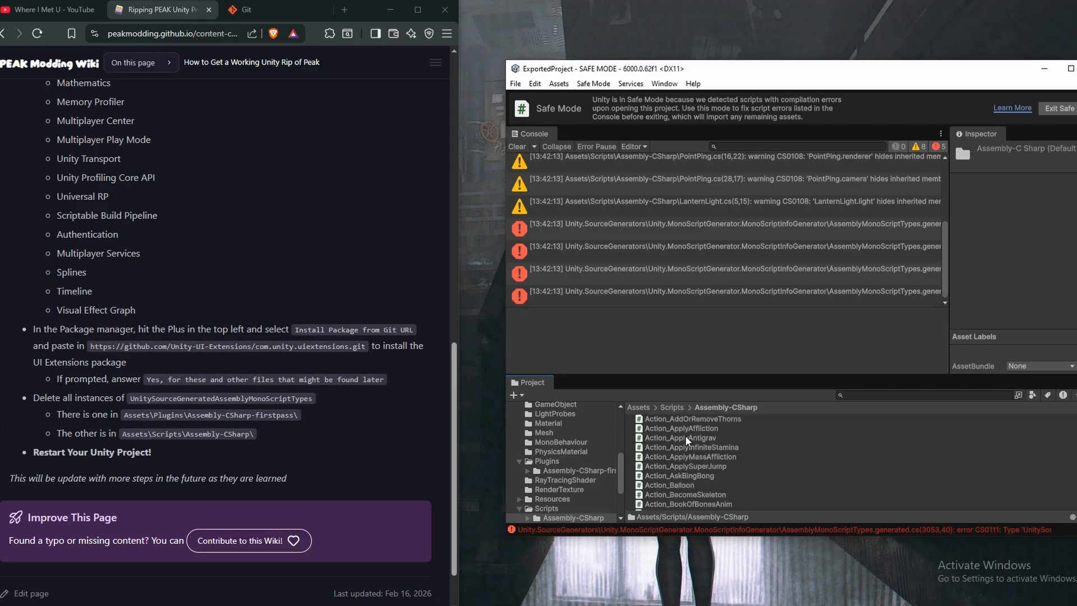
Find the UnitySourceGeneratedAssemblyMonoScriptTypes_v1 script in Assets/Scripts/Assembly-CSharp and delete it
scroll(687, 440, down, 10)
scroll(729, 461, down, 20)
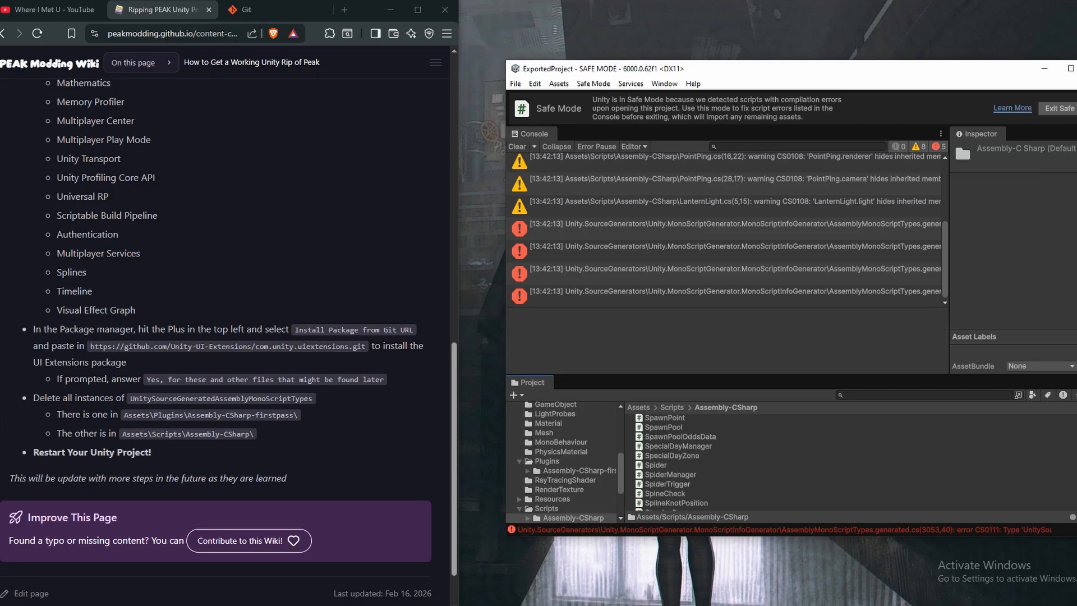
scroll(720, 481, up, 3)
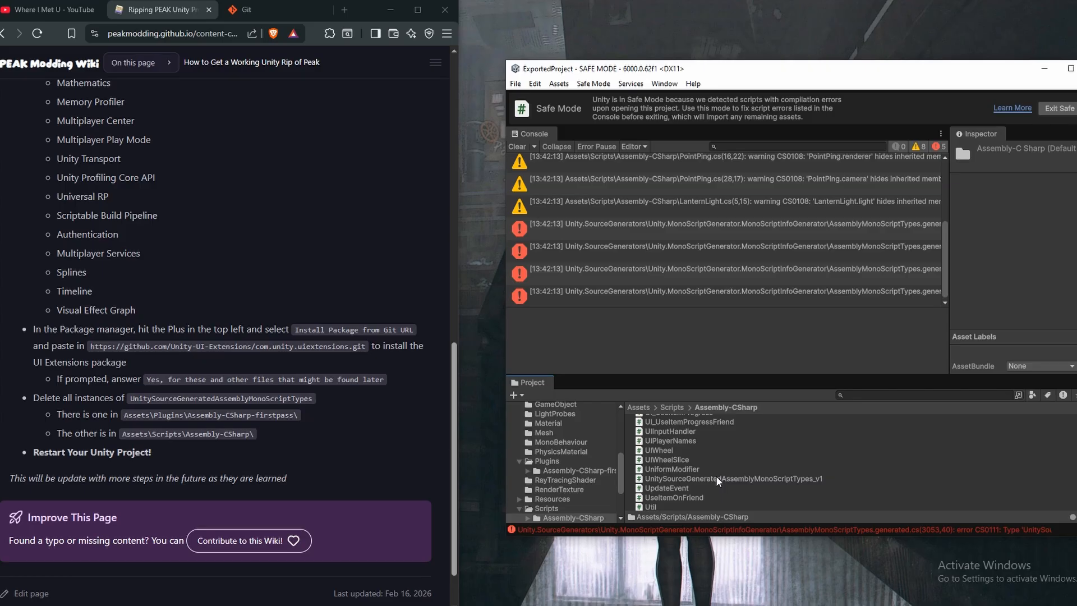
click(718, 479)
right_click(717, 478)
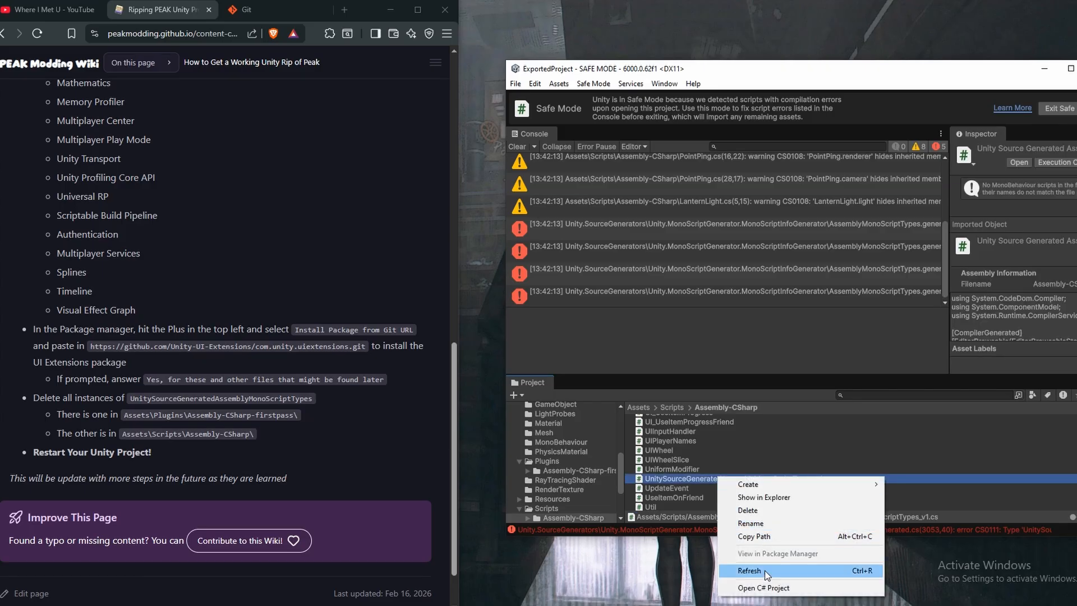
click(751, 510)
click(897, 327)
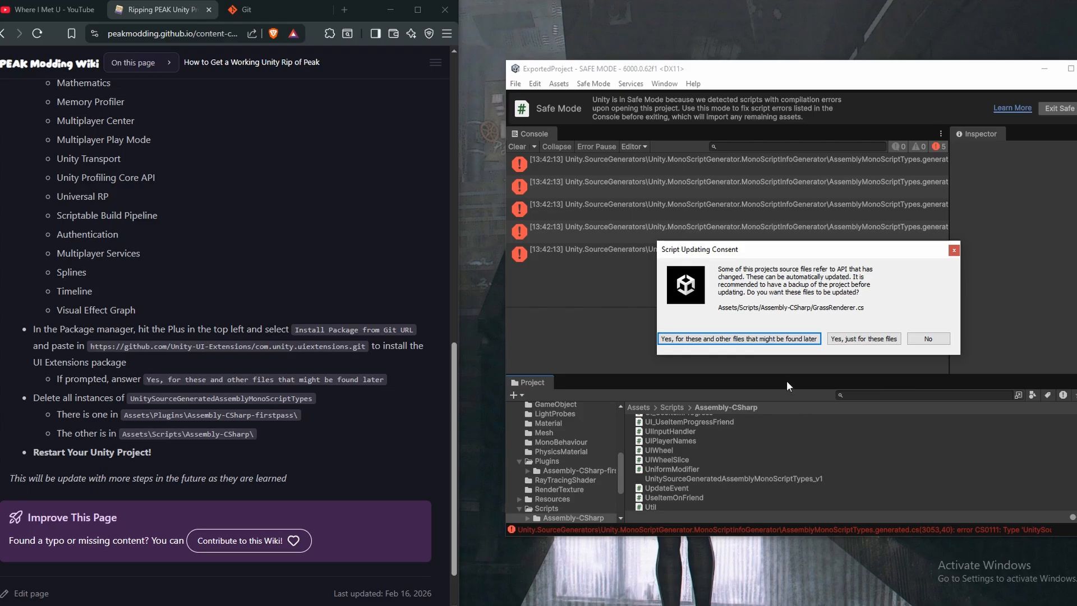
Consent to the automatic script API update for these and other files that might be found later
click(771, 339)
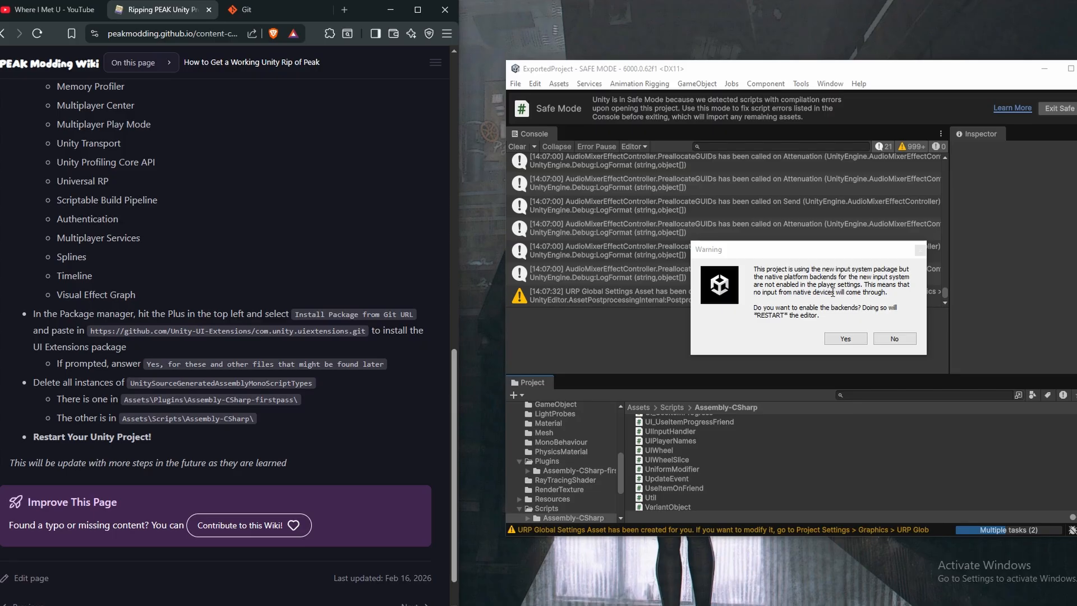
click(833, 292)
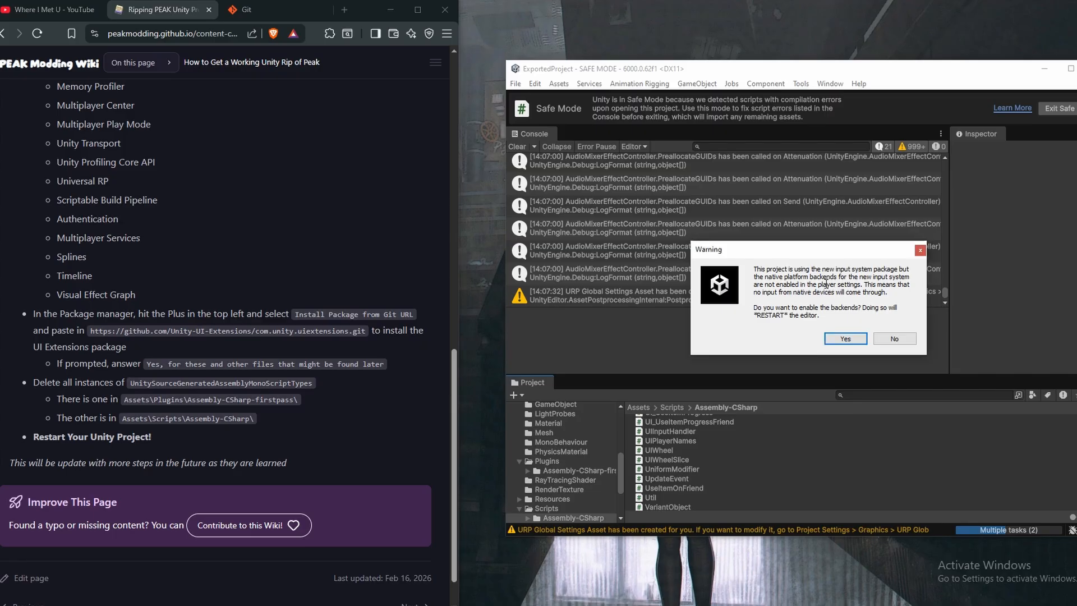
Agree to enable the new input system's native platform backends and restart the editor
click(846, 339)
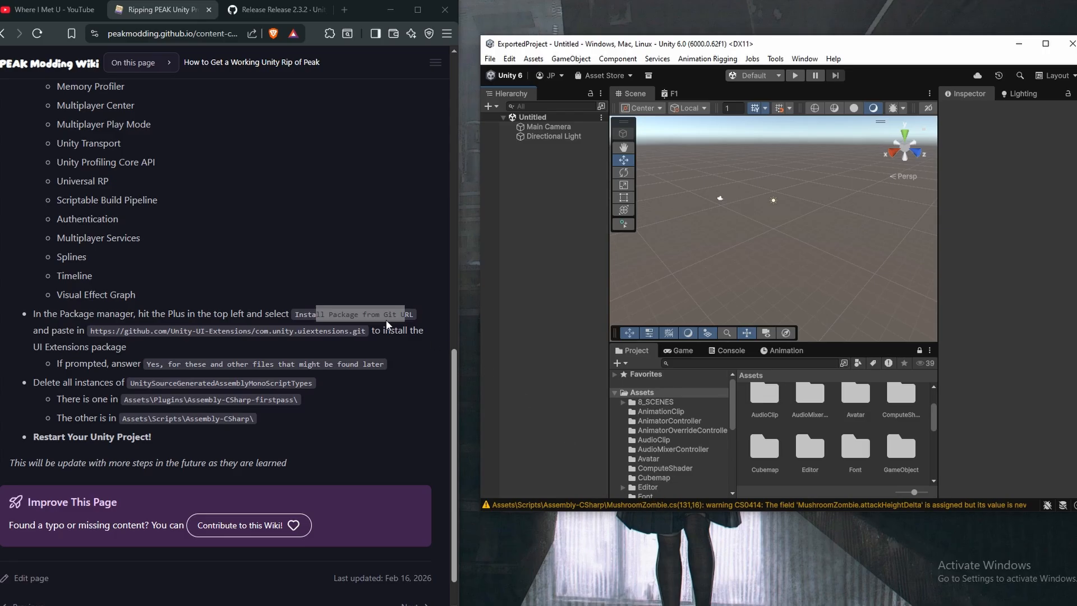
Read the ripping guide's instruction on installing the UI Extensions package from its Git URL
click(369, 318)
drag(294, 316, 417, 320)
click(418, 320)
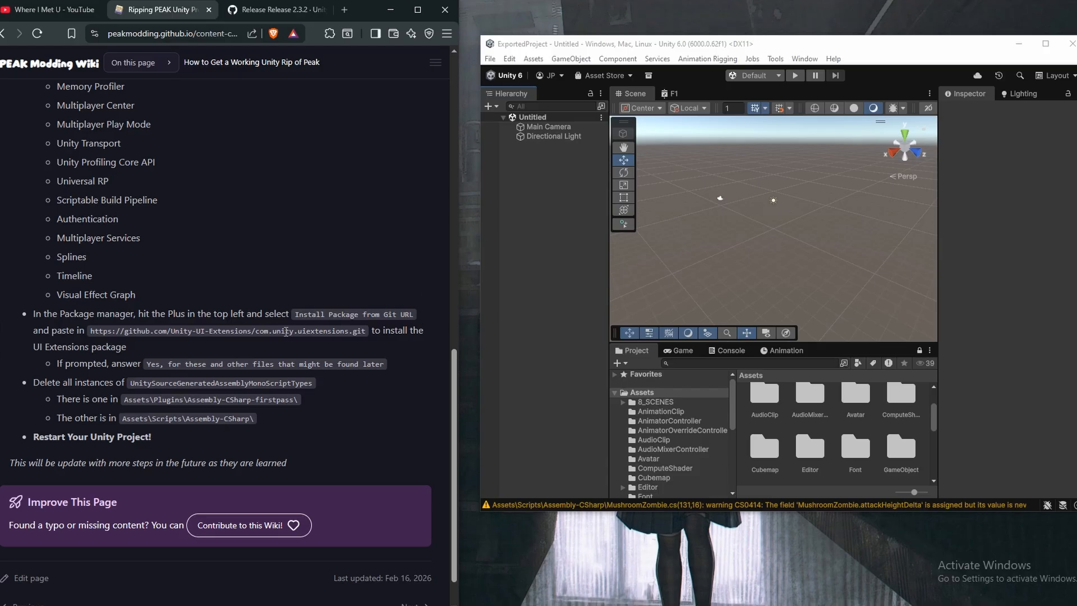
drag(293, 332, 367, 331)
click(362, 327)
drag(362, 336, 293, 332)
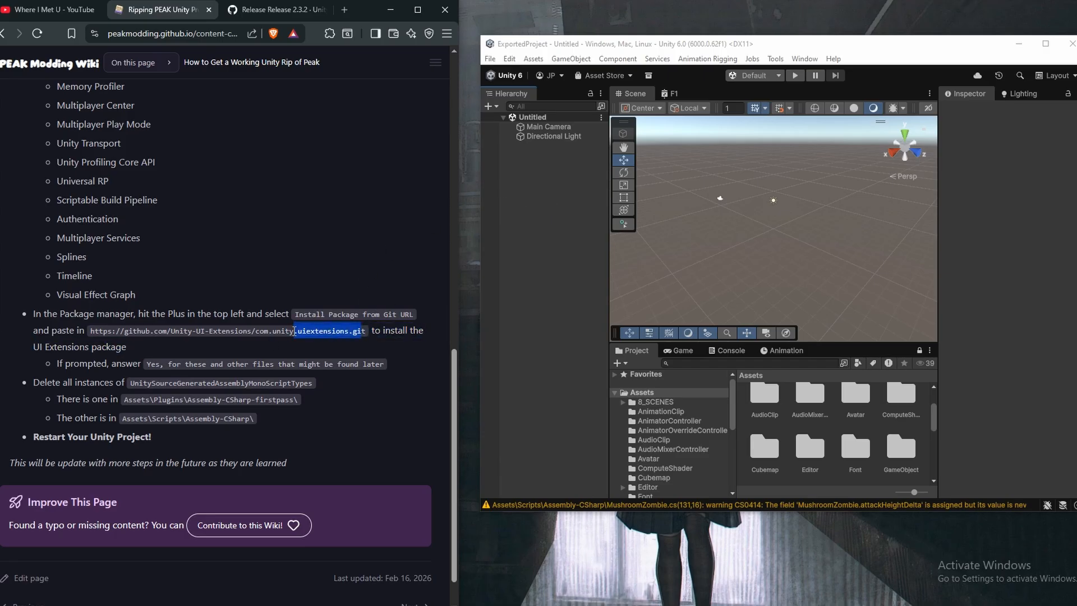
click(296, 331)
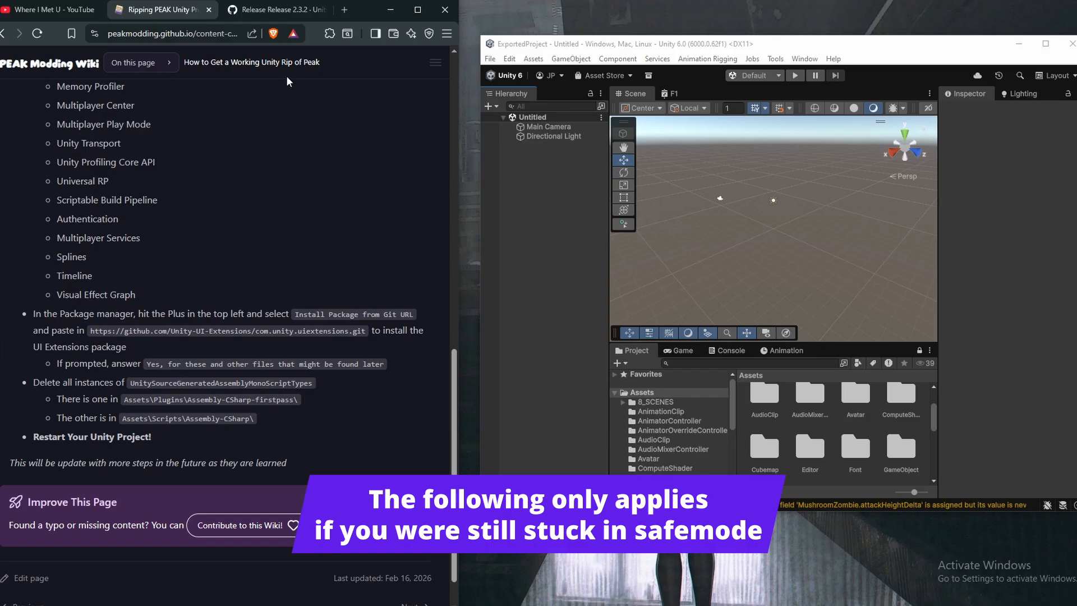
Look over the Unity UI Extensions release page on GitHub and open the main page of the com.unity.uiextensions repository
click(269, 9)
scroll(204, 128, up, 8)
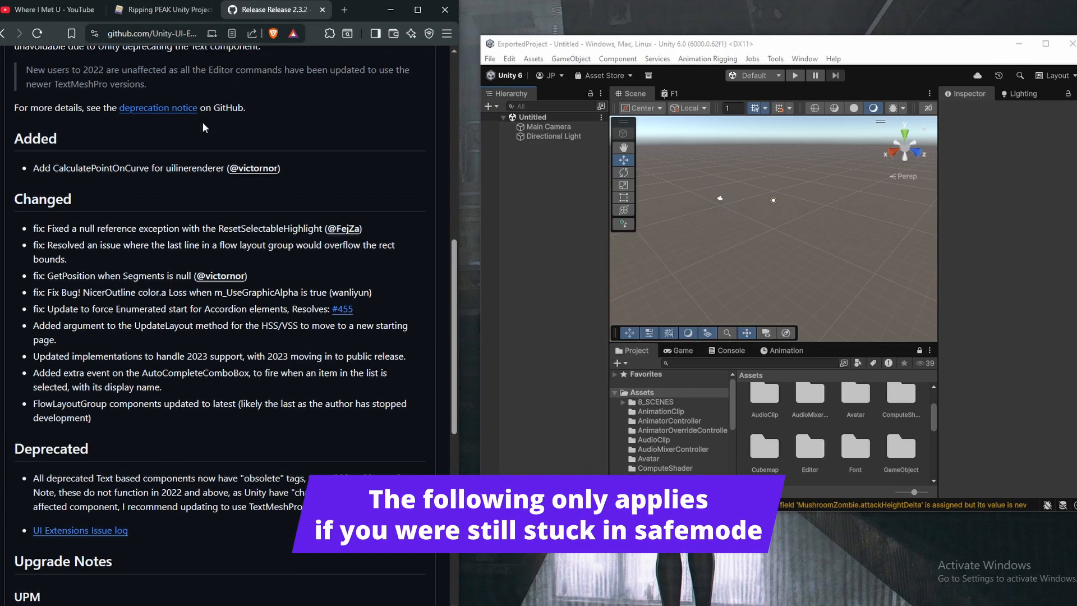
scroll(252, 112, up, 9)
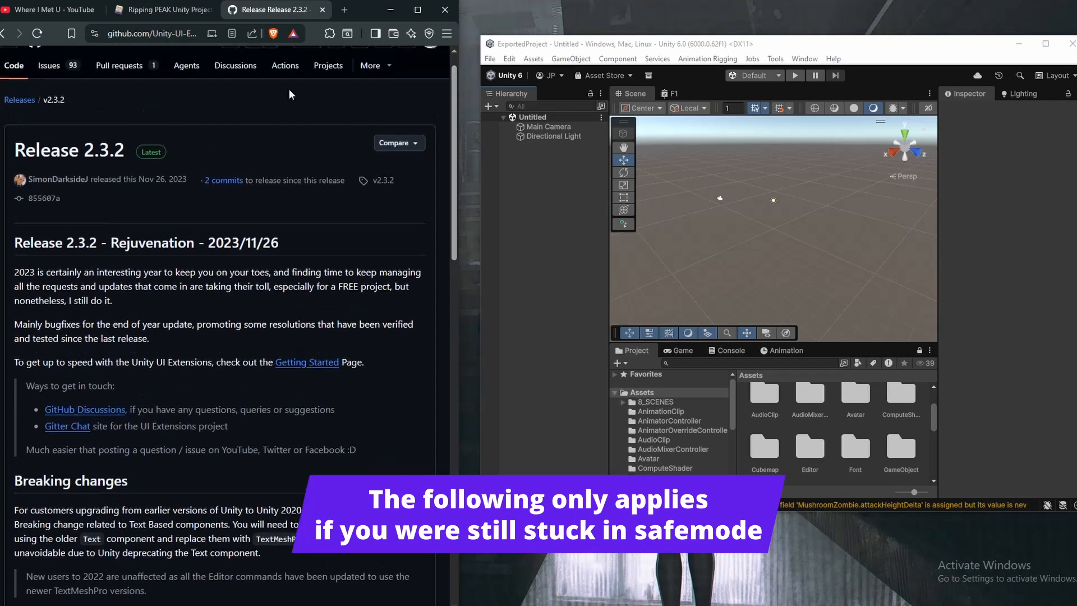
scroll(224, 157, up, 1)
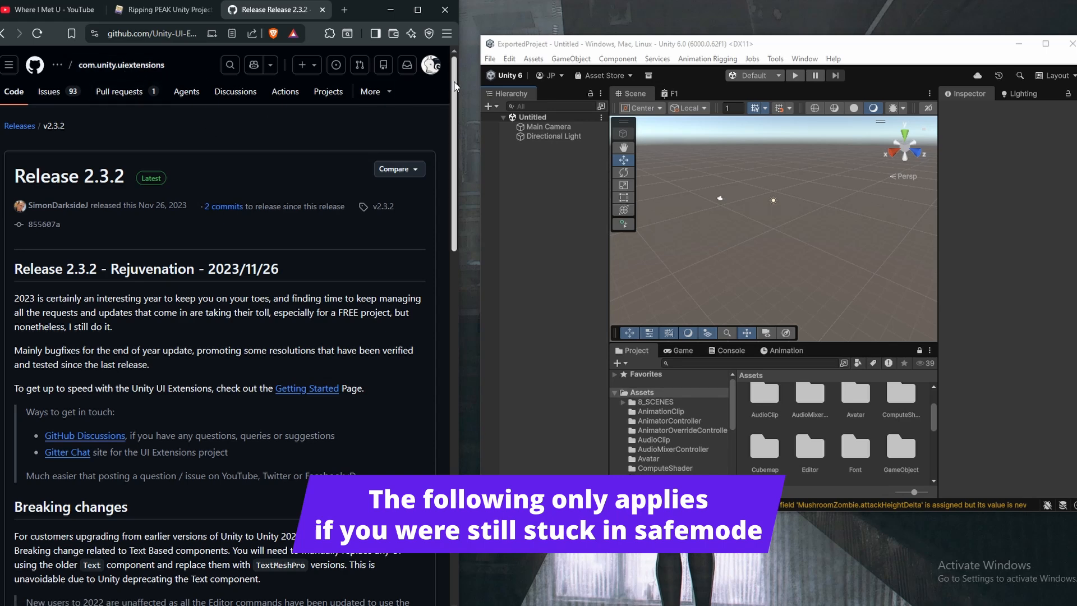
drag(455, 87, 417, 119)
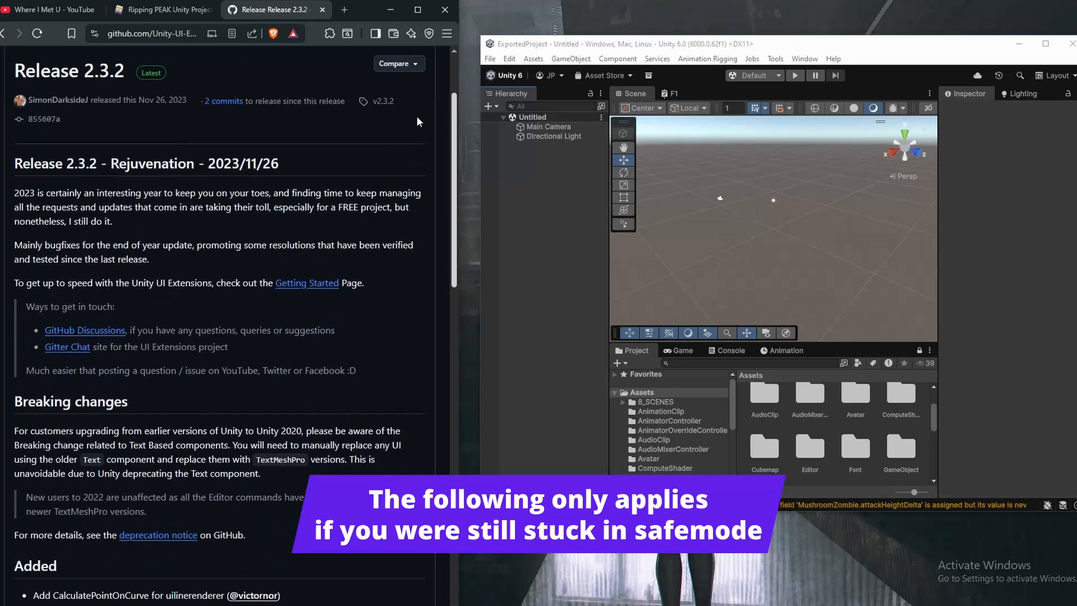
scroll(418, 121, up, 1)
scroll(112, 149, up, 2)
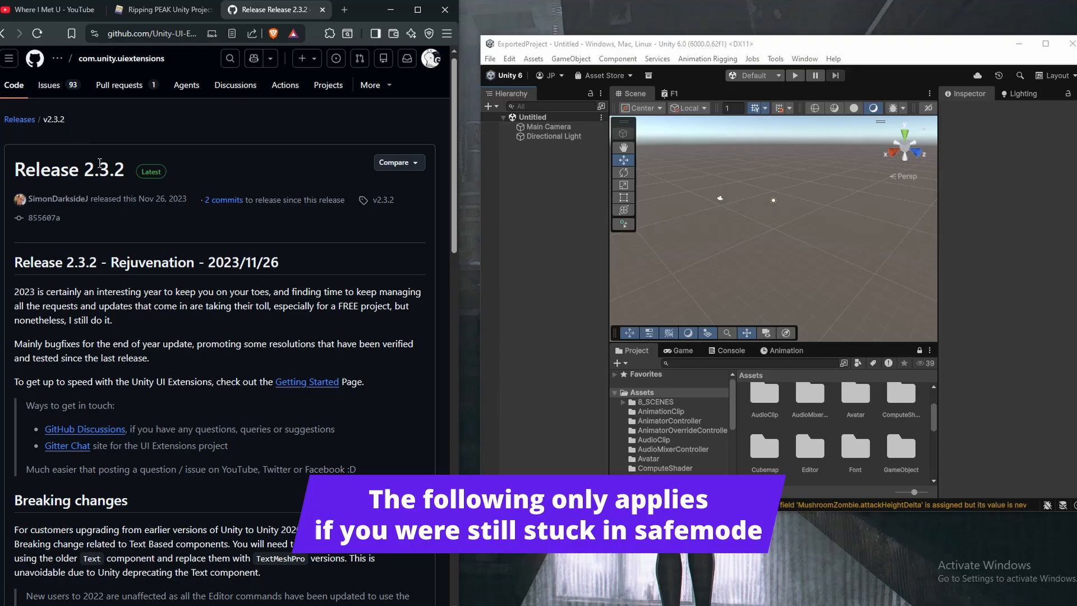
drag(455, 115, 88, 88)
scroll(110, 79, up, 1)
click(104, 70)
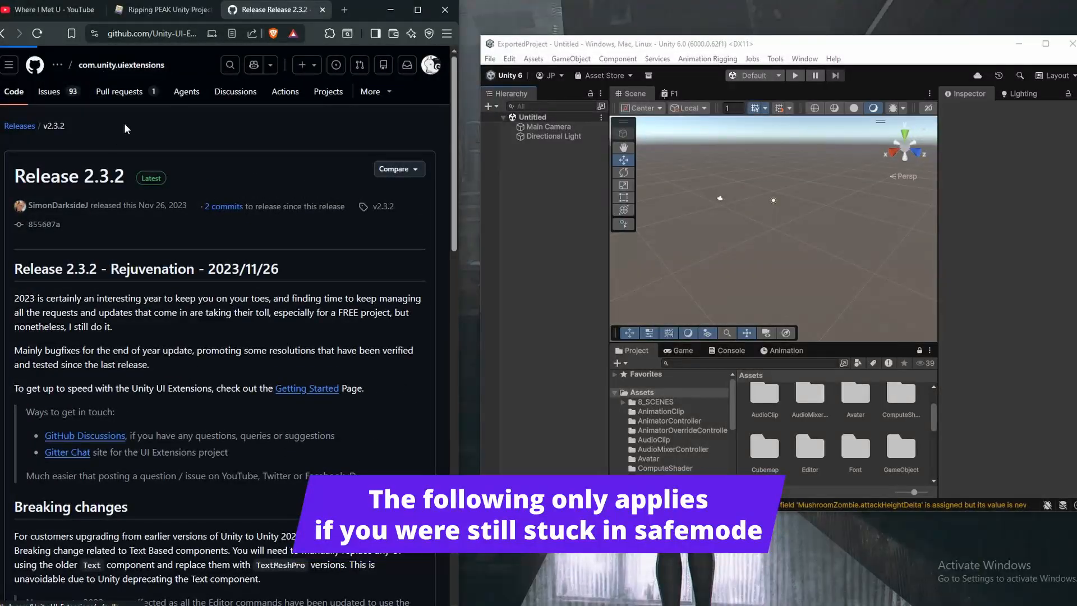
Open Release 2.3.2 from the repository page and download UnityUIExtensions-2.3.2.unitypackage to the Downloads folder
scroll(206, 258, down, 3)
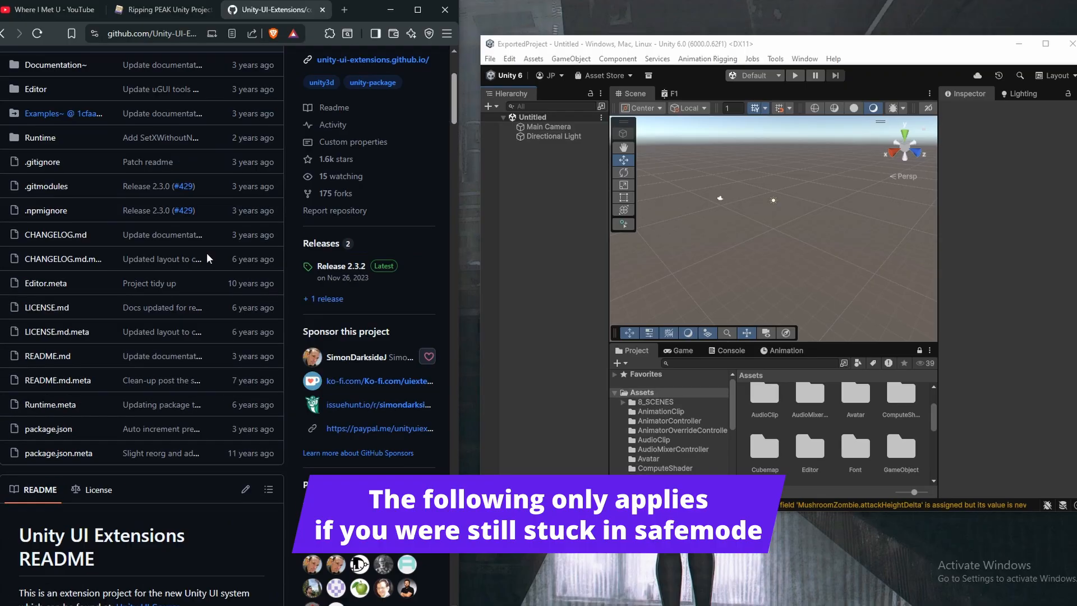
scroll(201, 257, down, 3)
scroll(230, 215, up, 6)
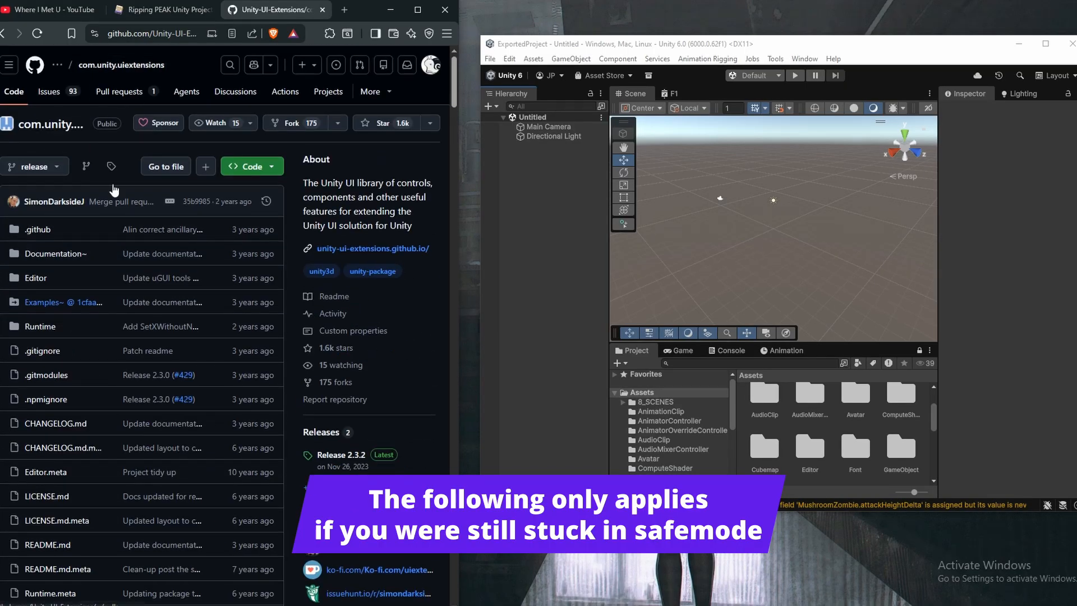
scroll(114, 191, down, 5)
scroll(421, 317, up, 3)
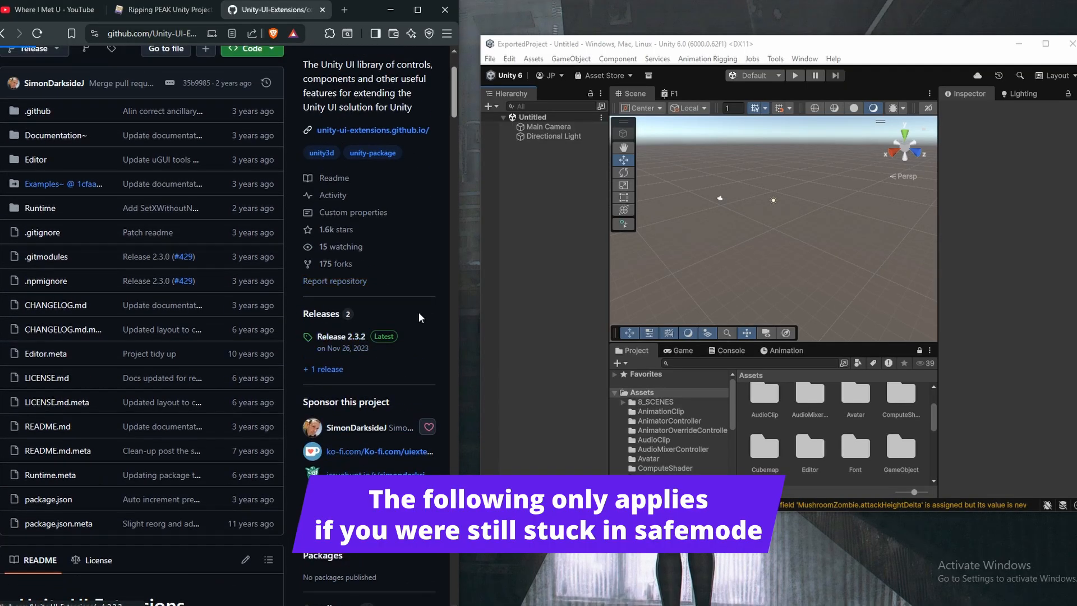
click(341, 336)
scroll(423, 353, down, 10)
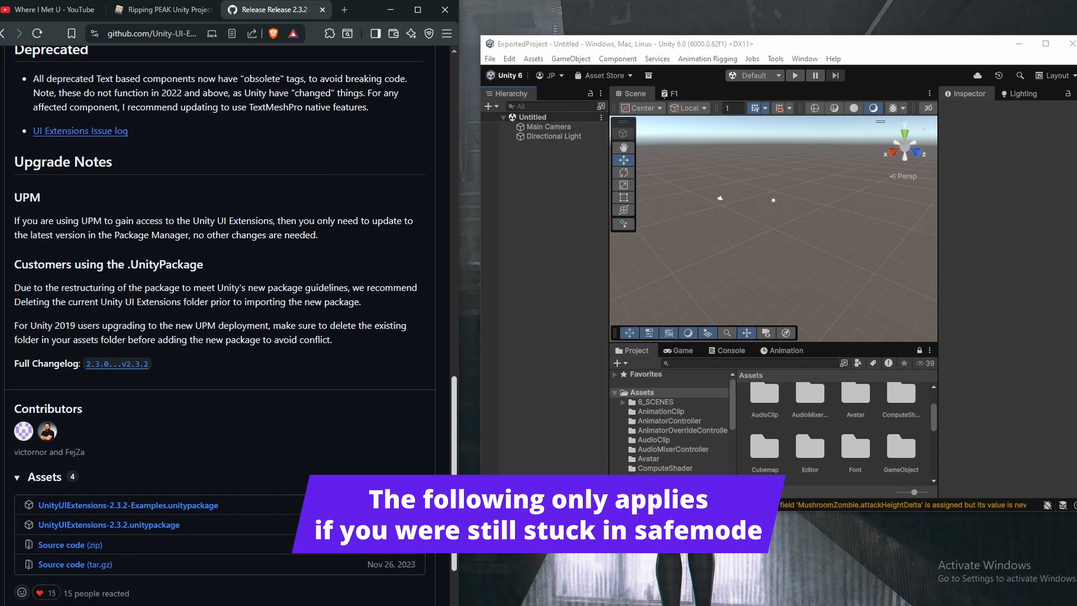
scroll(106, 438, down, 2)
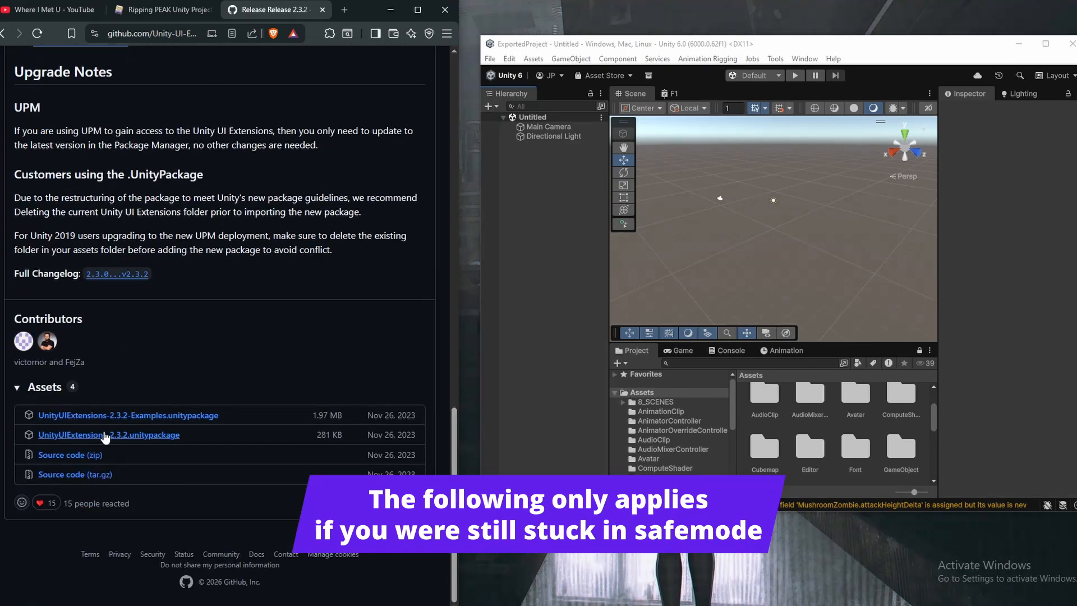
click(140, 436)
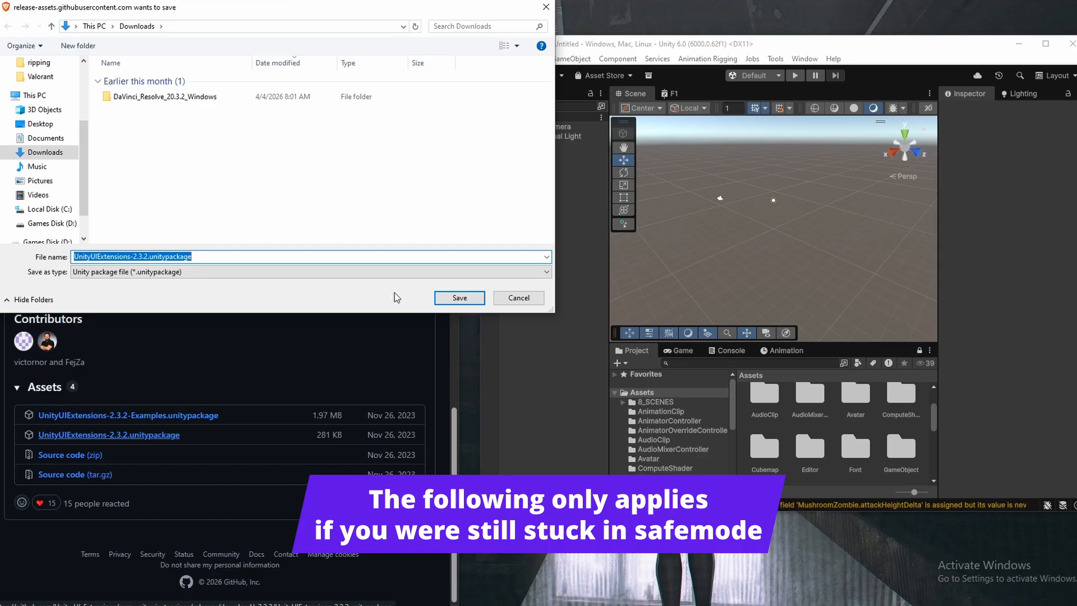
click(459, 298)
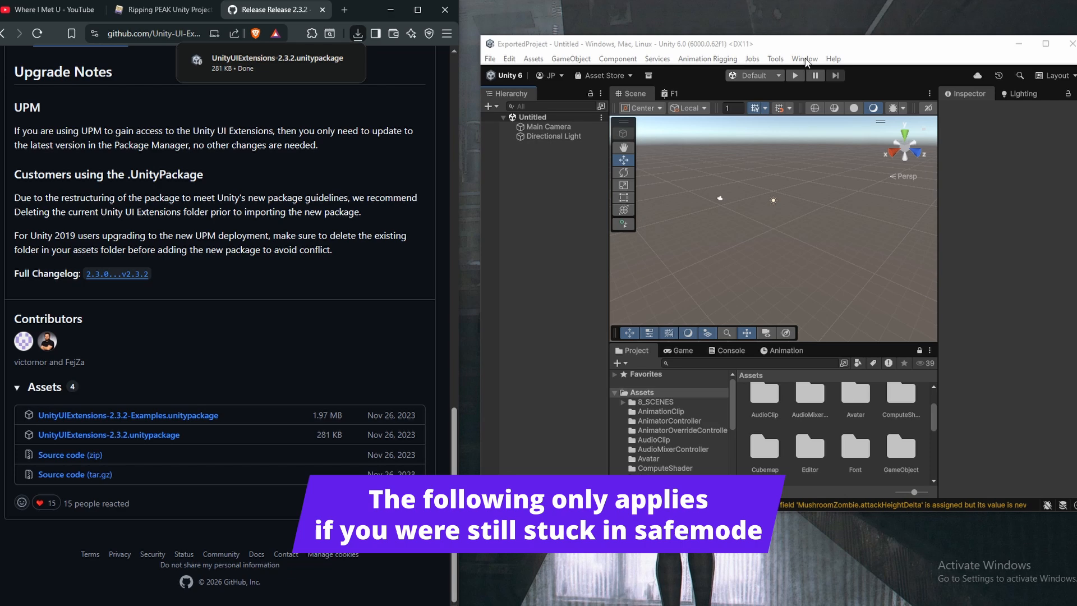
In Unity, choose UnityUIExtensions-2.3.2.unitypackage from the Downloads folder as the custom package to import
click(806, 59)
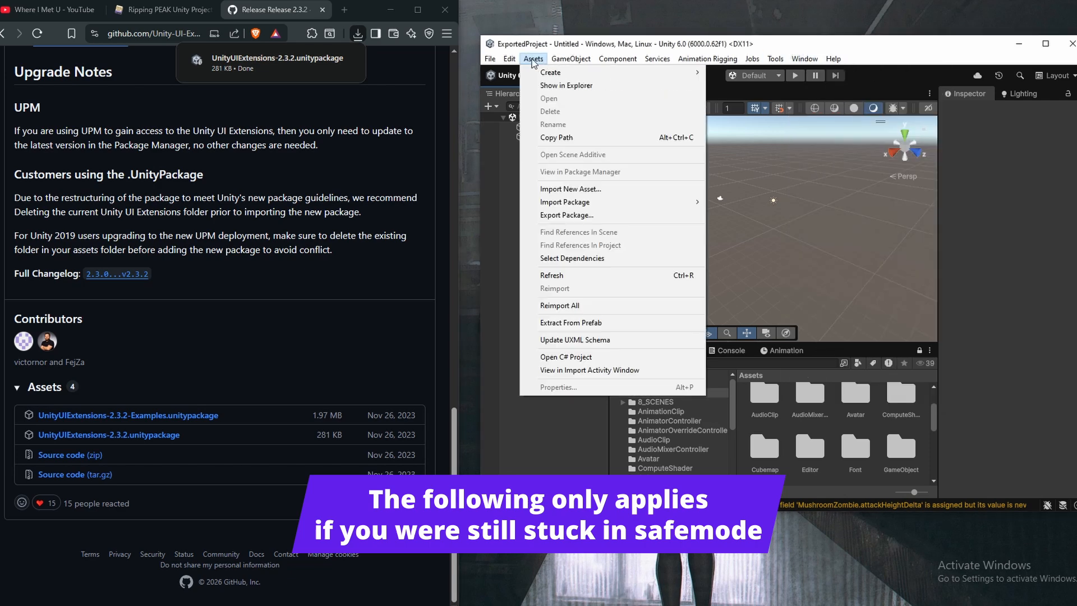
mouse_move(581, 206)
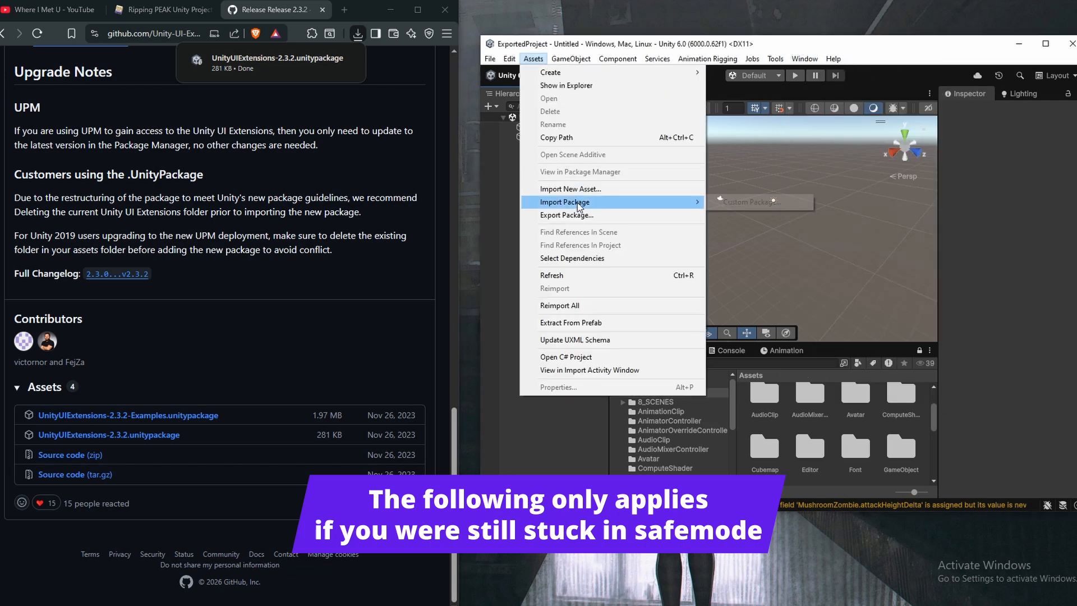
click(752, 202)
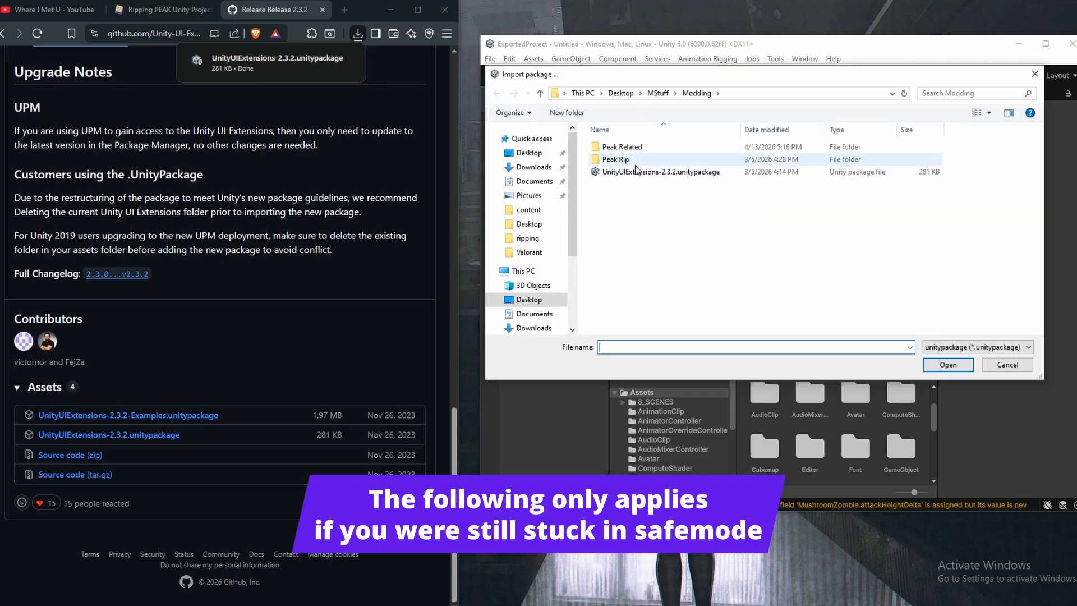
click(534, 167)
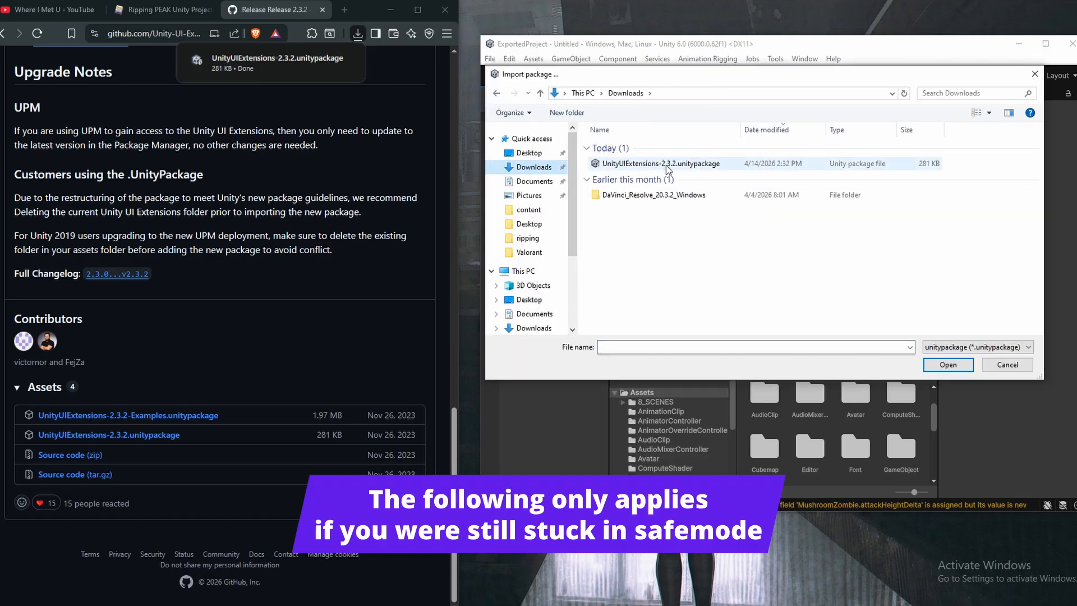
double_click(725, 164)
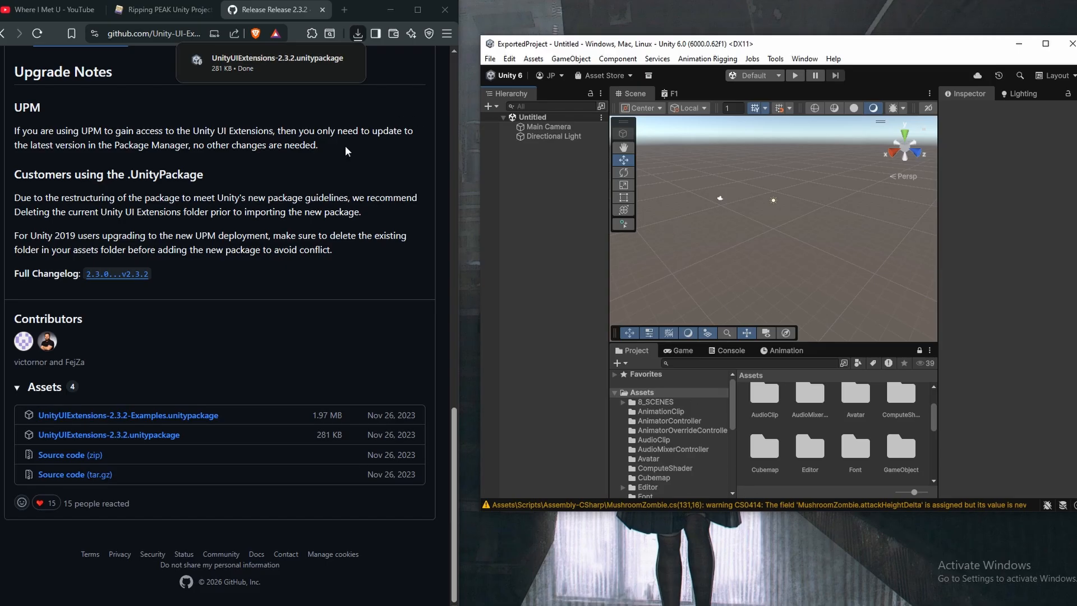
Close the Unity UI Extensions release page in the browser and return to the PEAK Modding Wiki
click(337, 166)
scroll(337, 168, up, 5)
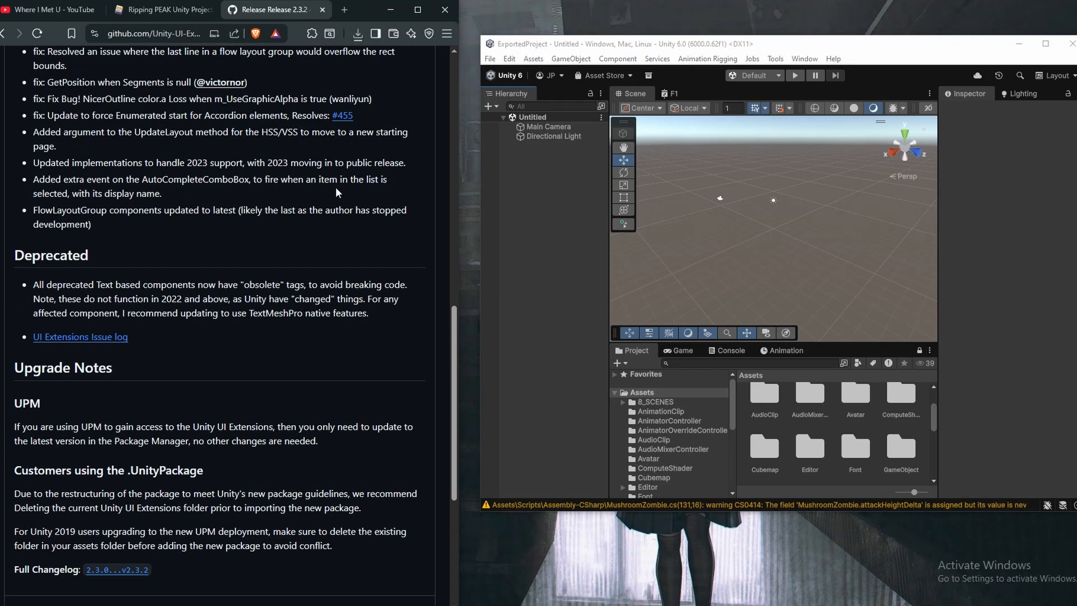
scroll(334, 192, up, 4)
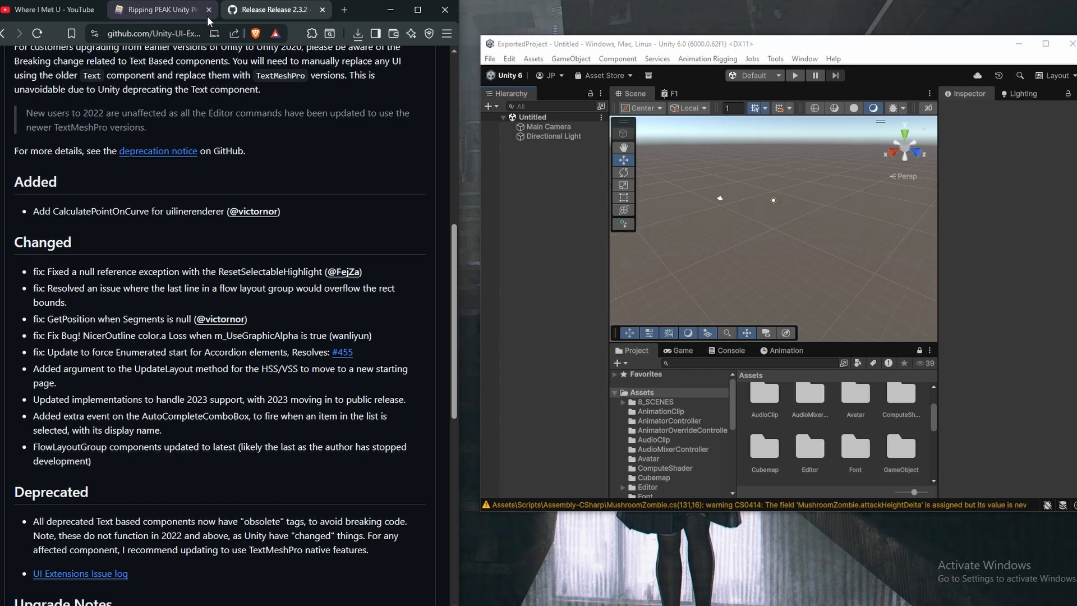
click(322, 10)
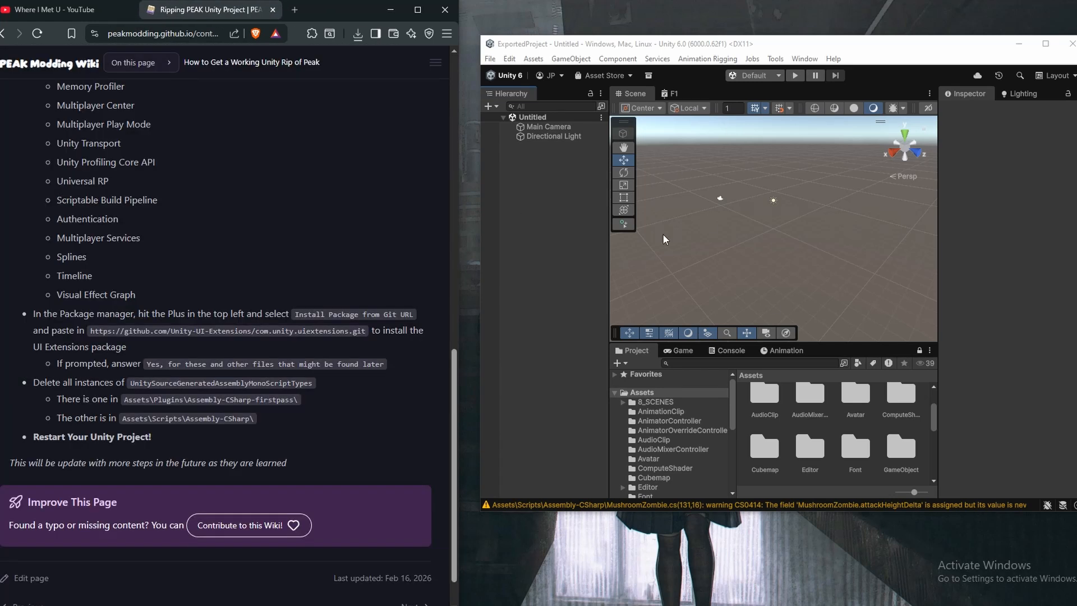
scroll(726, 169, down, 1)
drag(324, 16, 376, 16)
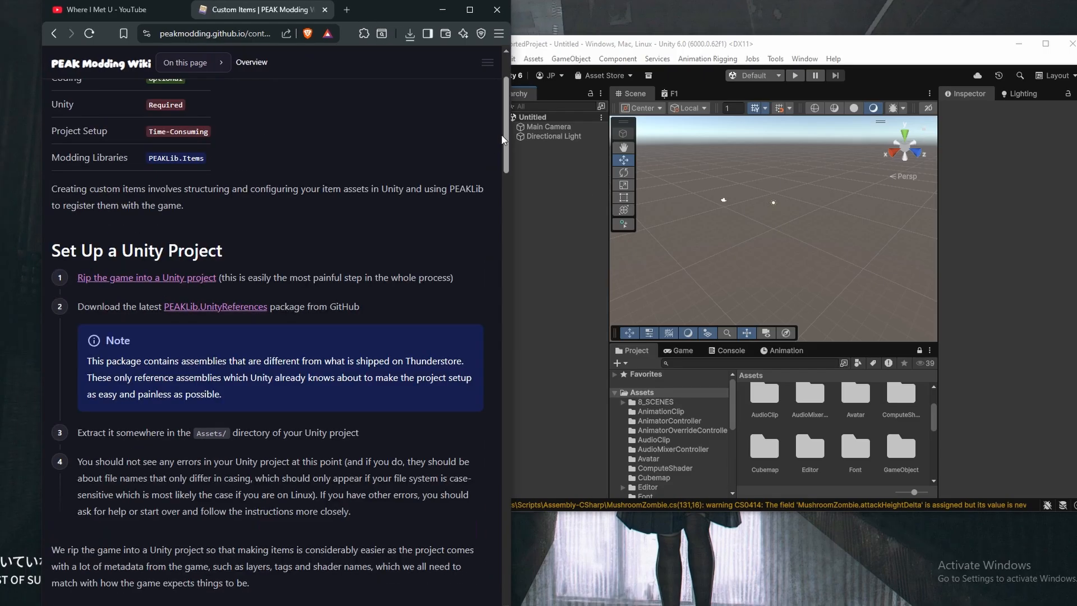
Open the PEAKLib.UnityReferences release page from the Custom Items guide and find its downloadable assets
drag(505, 134, 502, 165)
drag(83, 126, 290, 129)
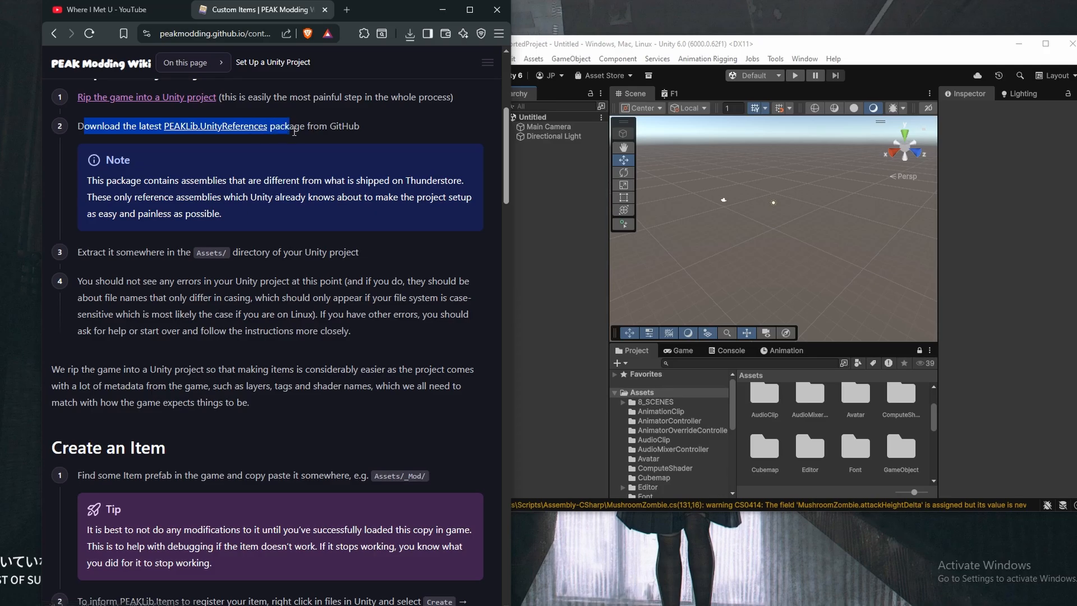
click(290, 130)
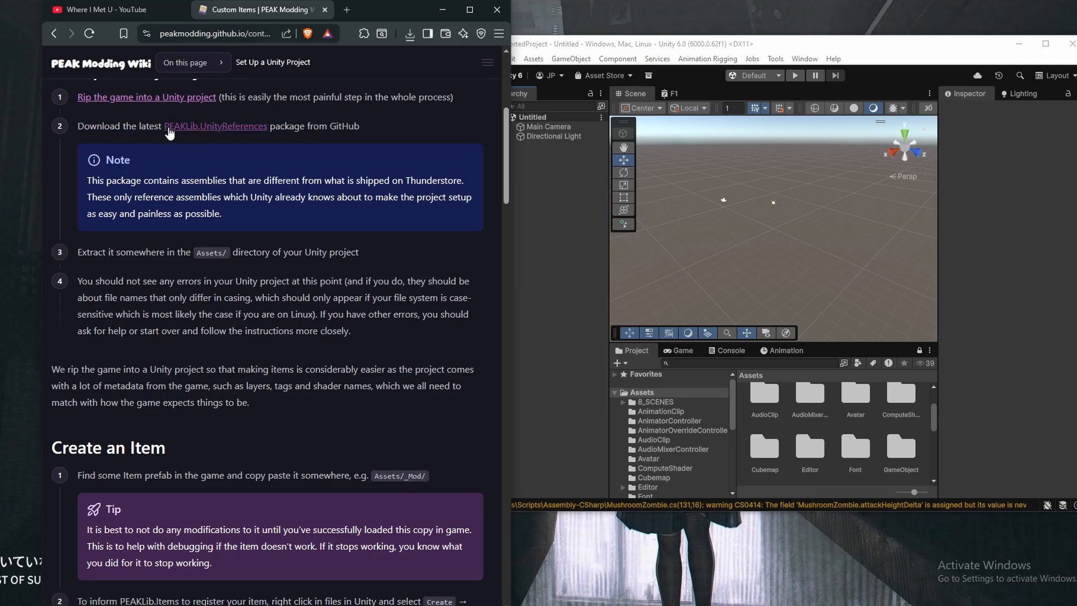
click(267, 129)
drag(508, 160, 507, 406)
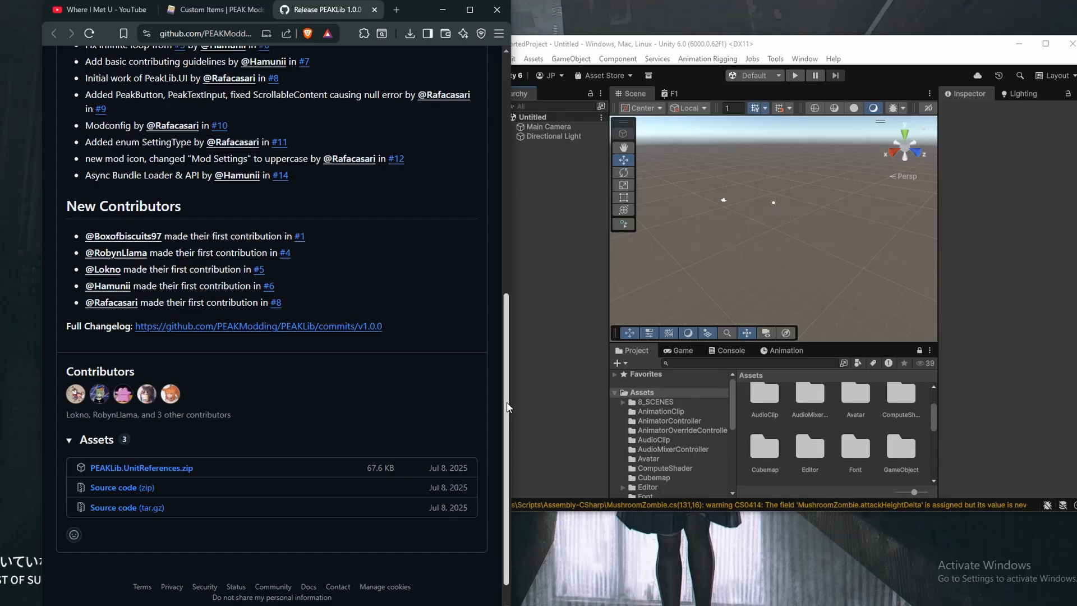
Download PEAKLib.UnitReferences.zip and save it to the Downloads folder
click(158, 466)
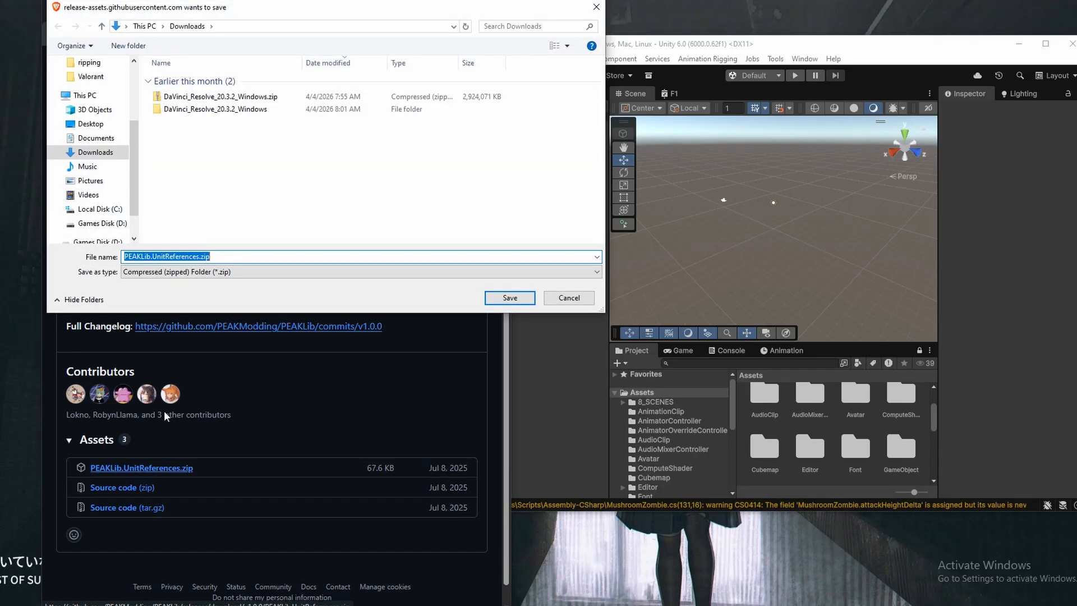
scroll(87, 176, up, 2)
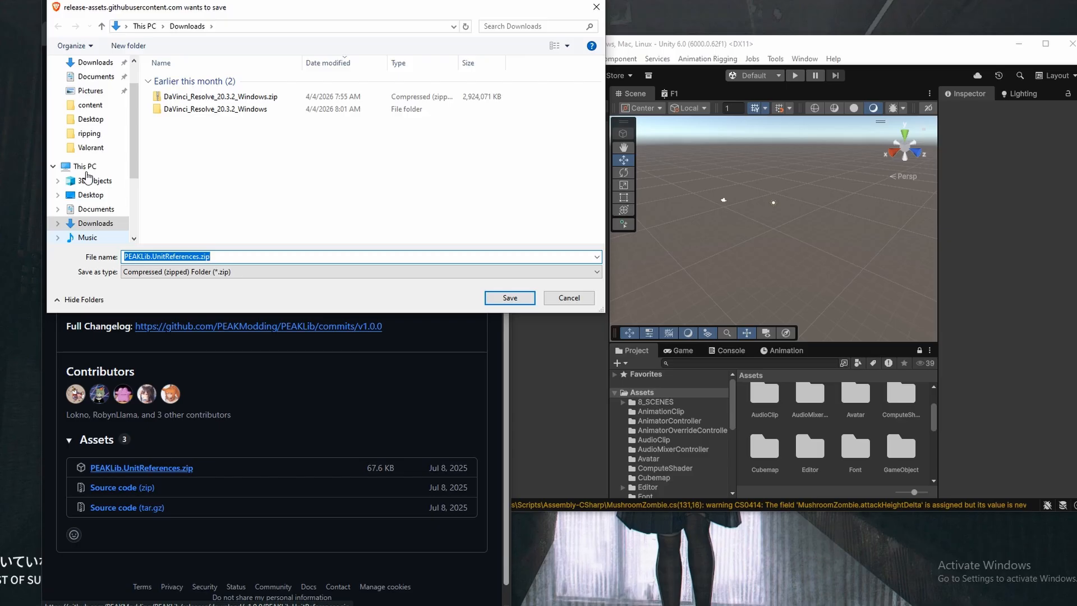
scroll(87, 177, down, 1)
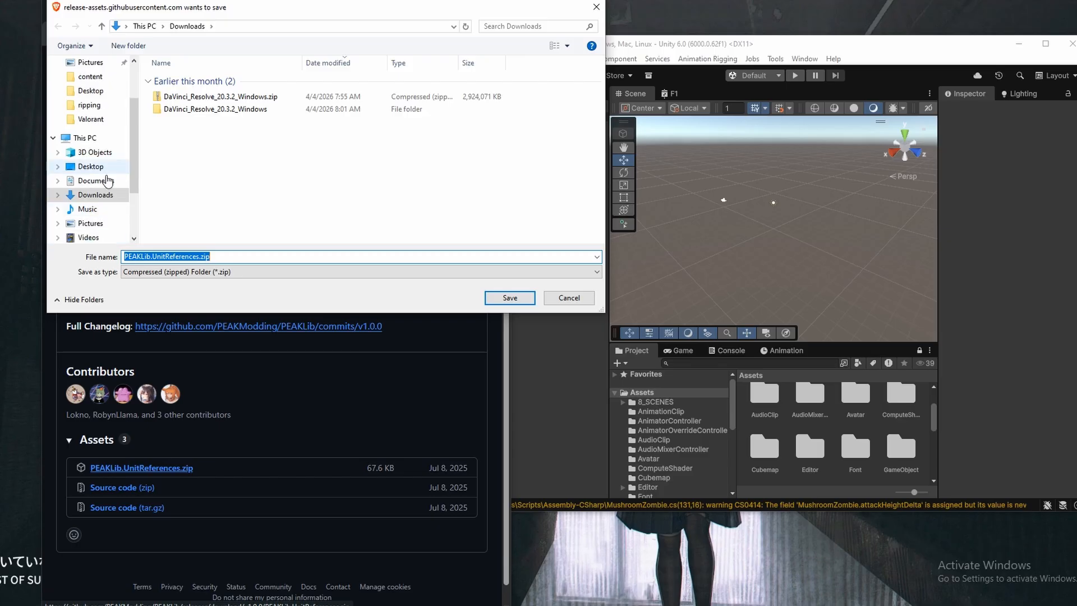
click(510, 297)
Read the Custom Items guide's instruction on extracting the package into Assets/, and return to the Unity project's Assets folder
key(ctrl+shift+Tab)
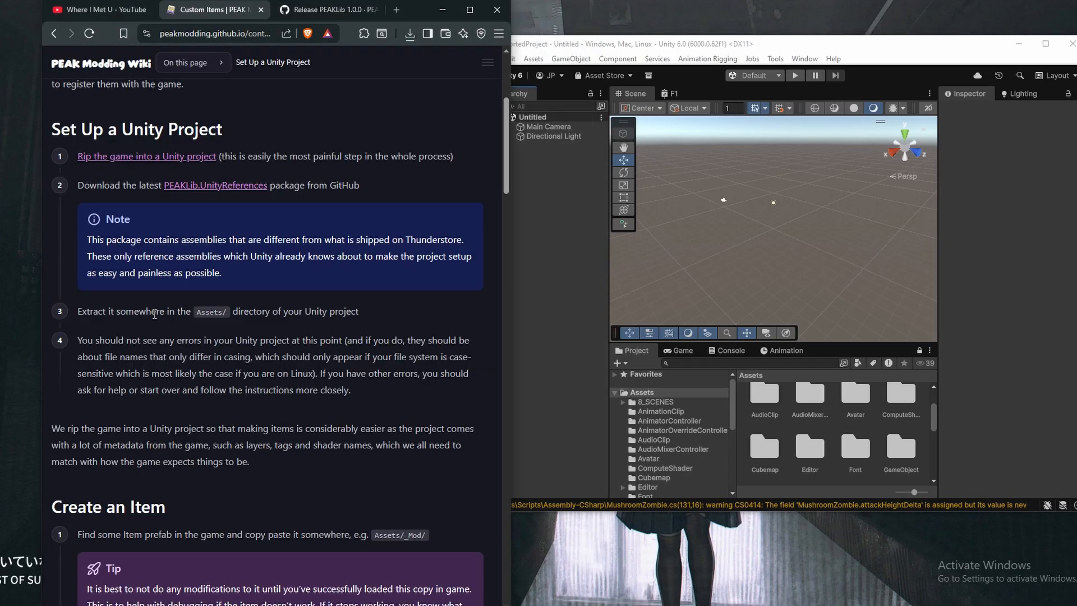
drag(237, 318, 347, 315)
click(347, 316)
scroll(254, 316, down, 2)
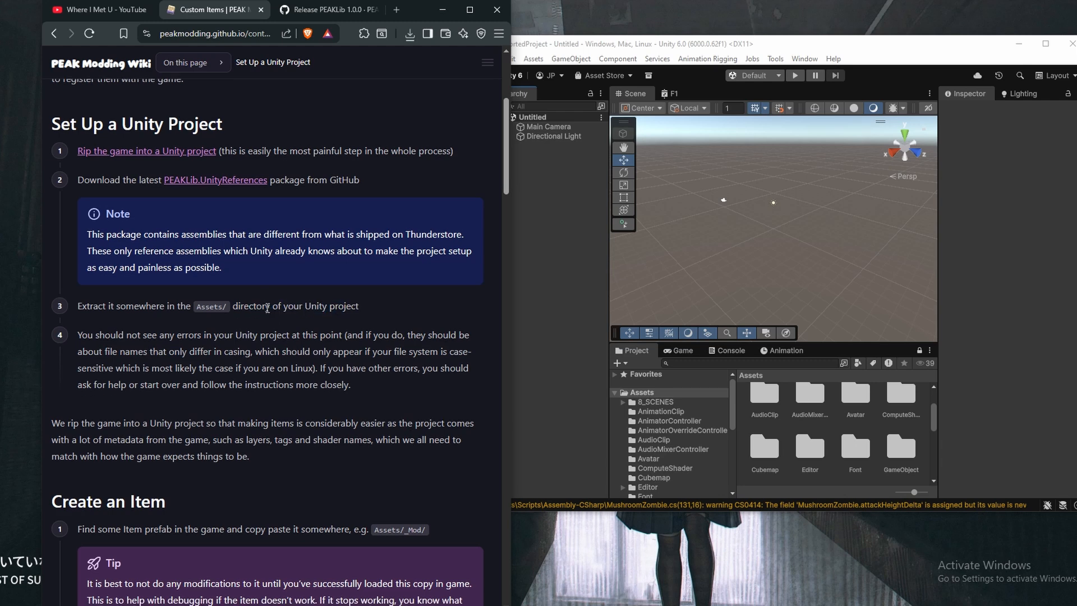
click(738, 401)
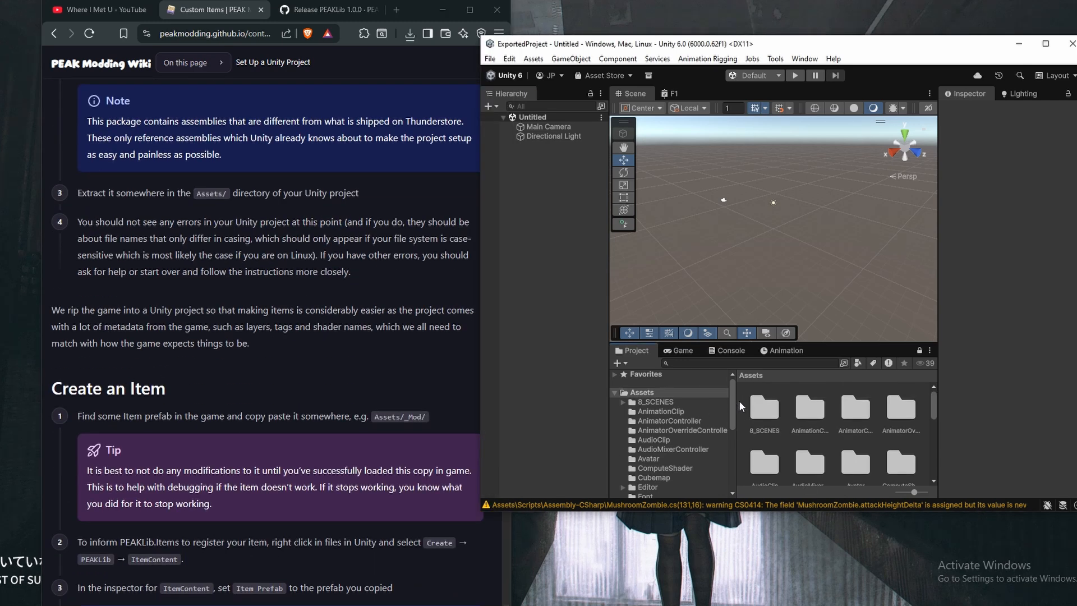
Show the project's Assets folder in File Explorer and open it
right_click(637, 394)
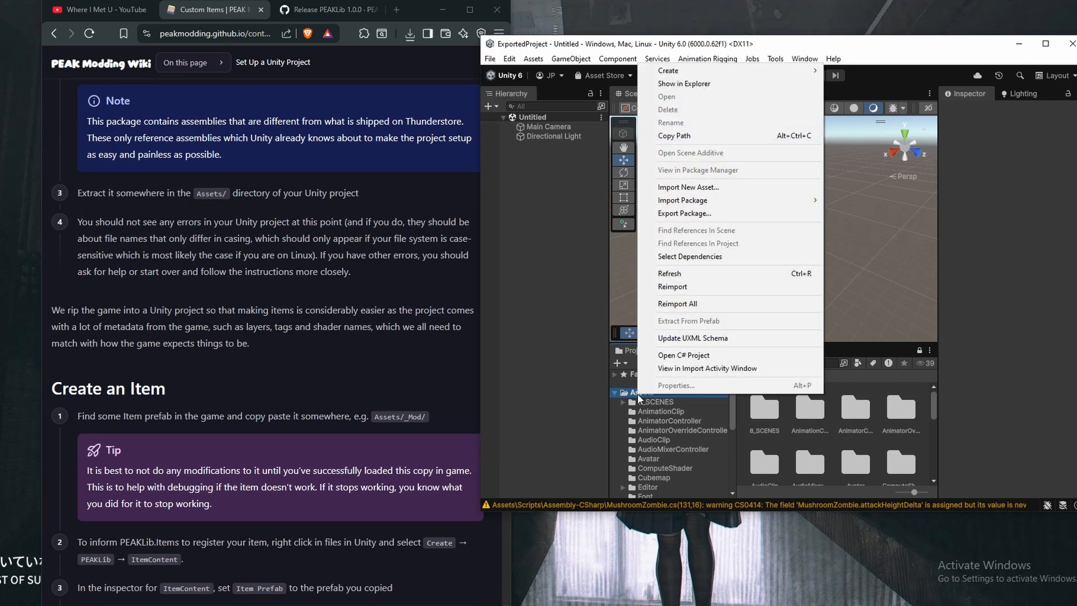
click(690, 83)
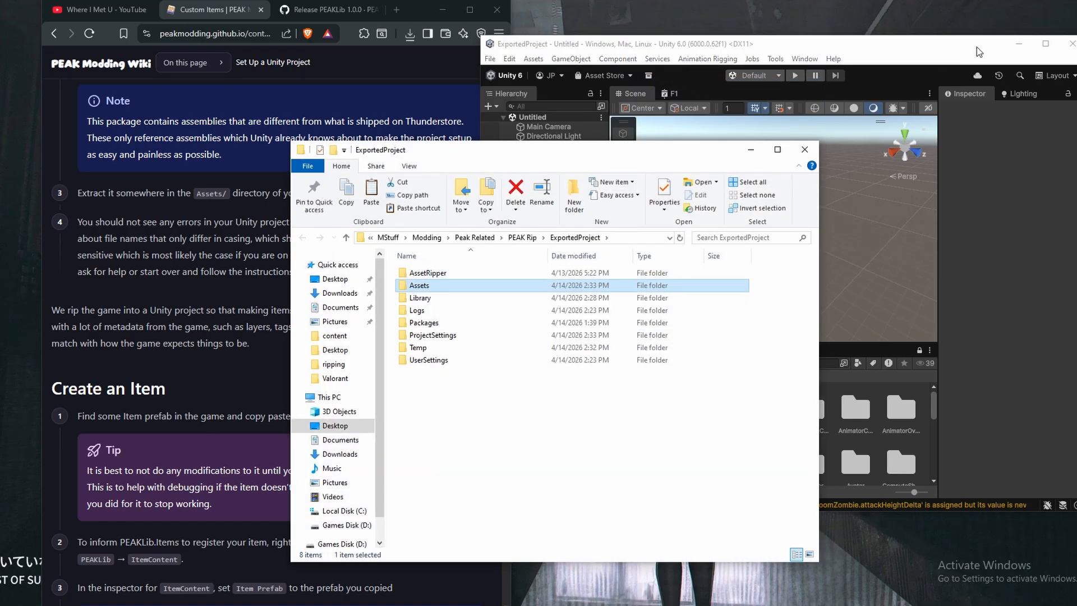
drag(546, 167, 682, 152)
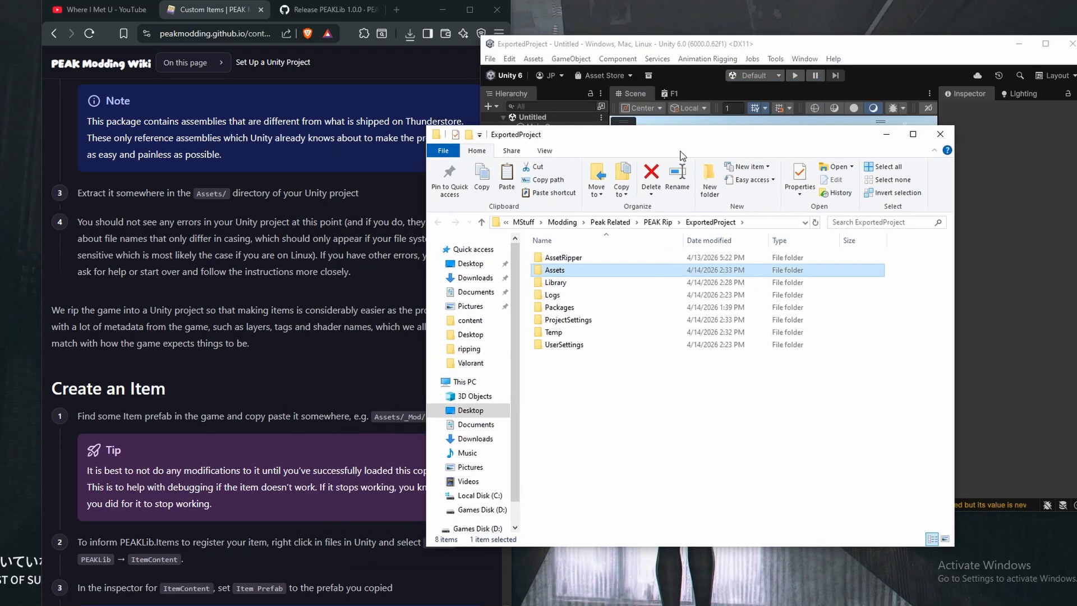
double_click(556, 270)
Transfer PEAKLib.UnitReferences.zip from the Downloads folder into the ExportedProject Assets folder
click(475, 278)
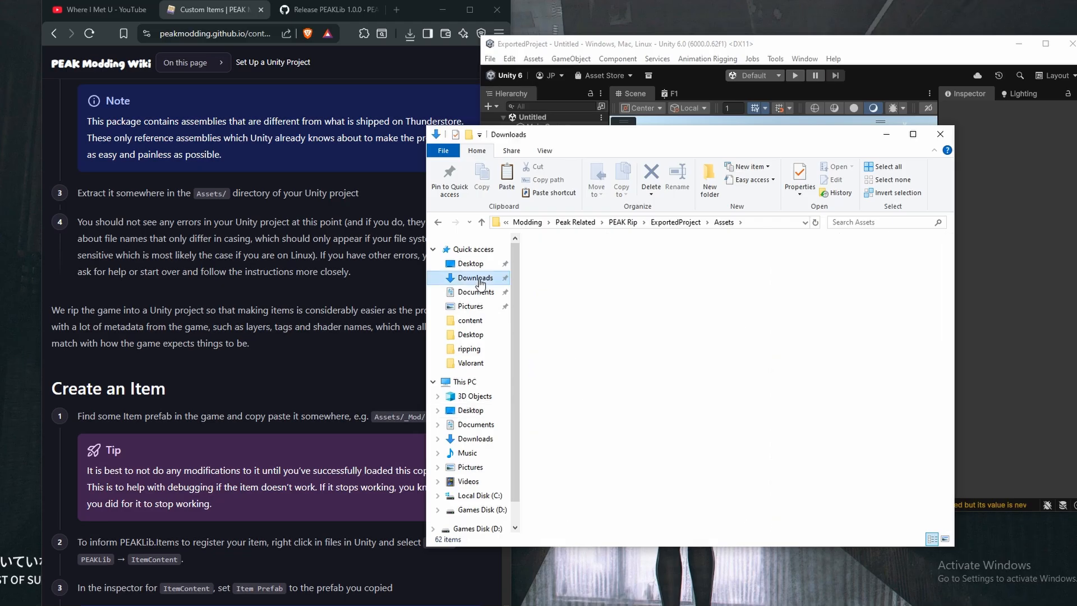
click(578, 275)
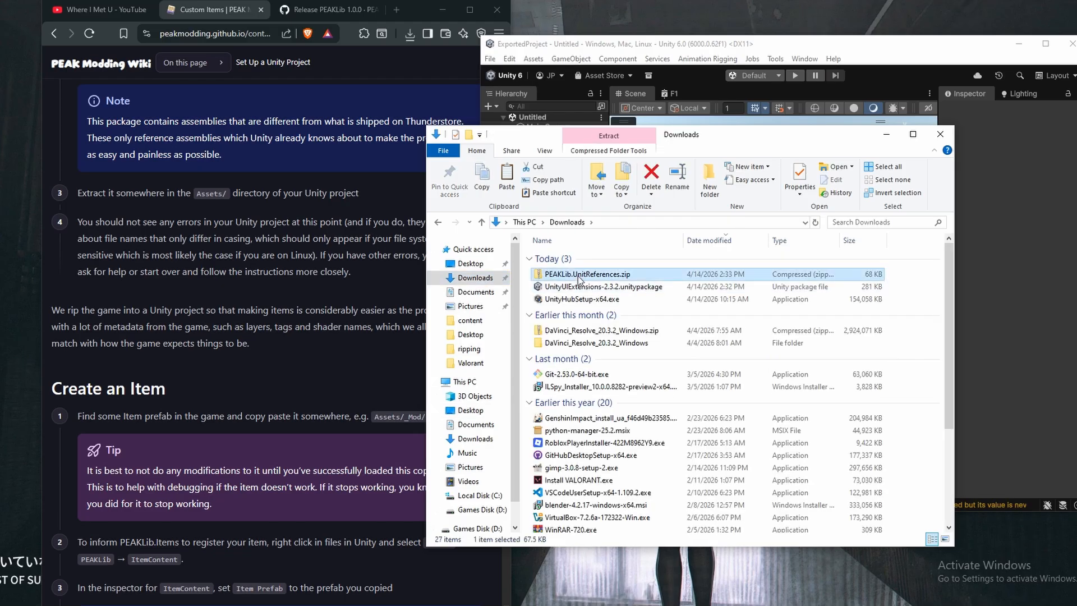
click(438, 222)
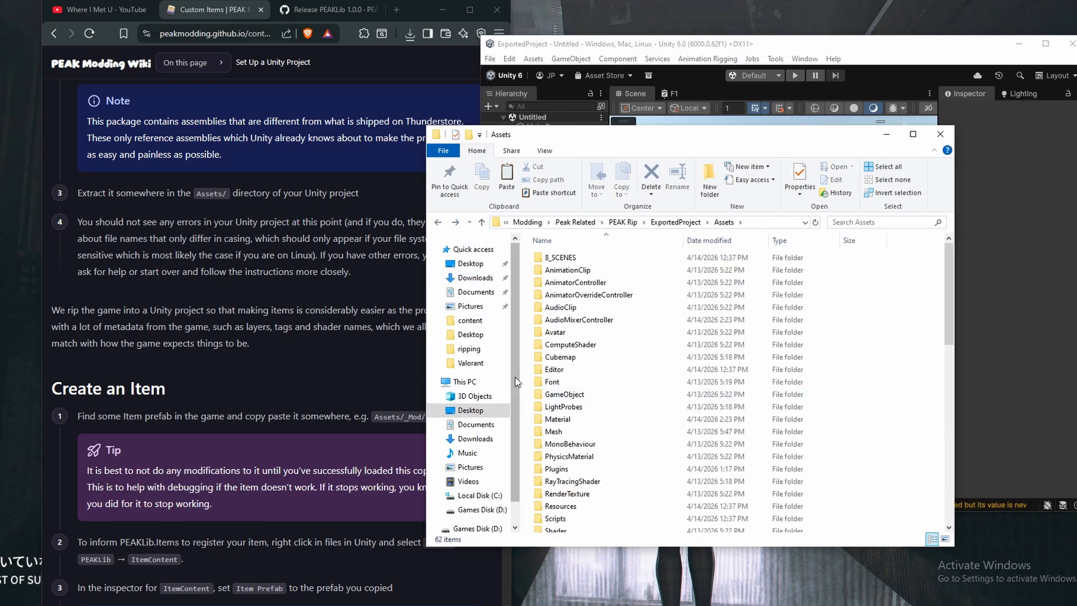
key(ctrl+v)
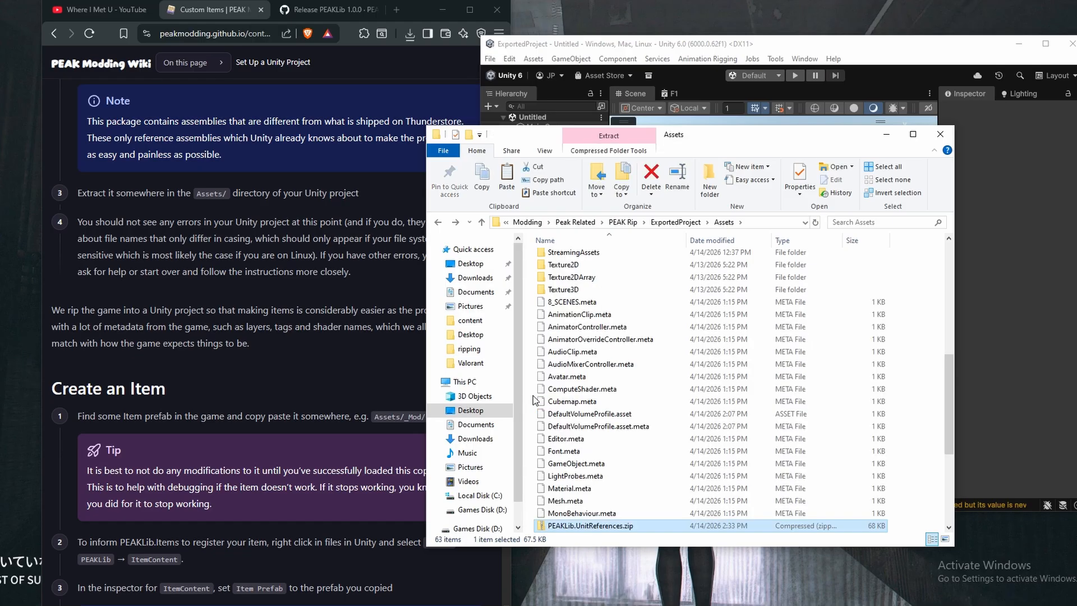
Extract PEAKLib.UnitReferences.zip into a PEAKLib.UnitReferences folder inside Assets and close the window showing the extracted files
right_click(589, 525)
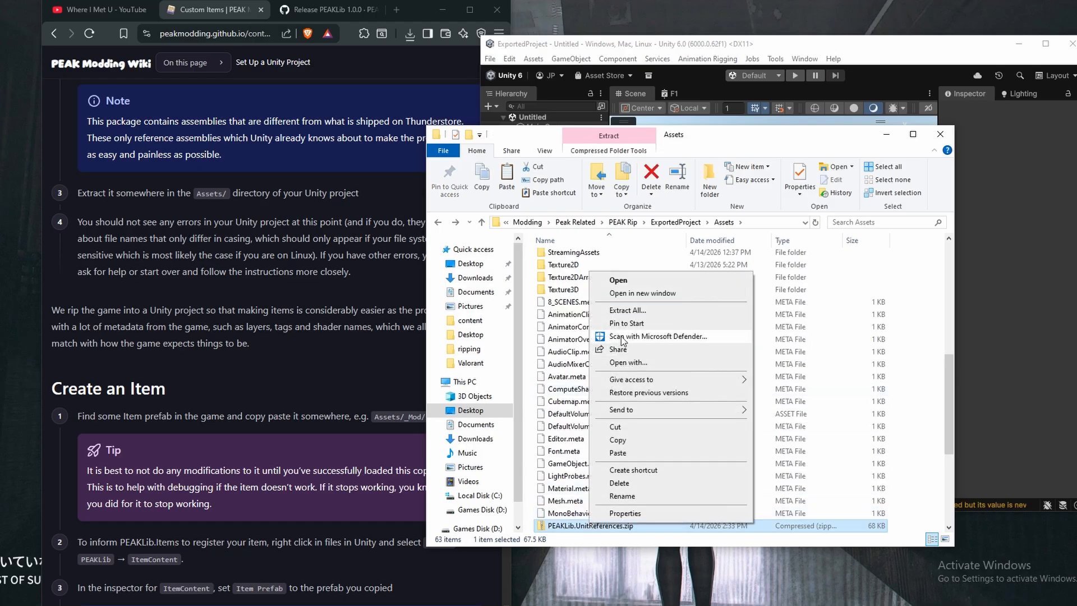
click(631, 311)
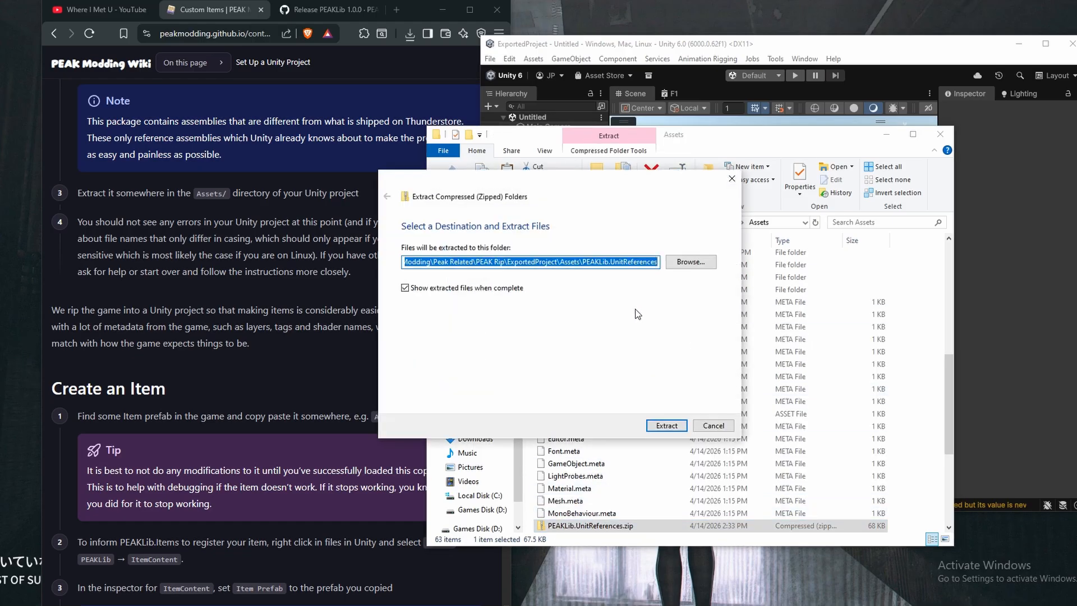
click(670, 427)
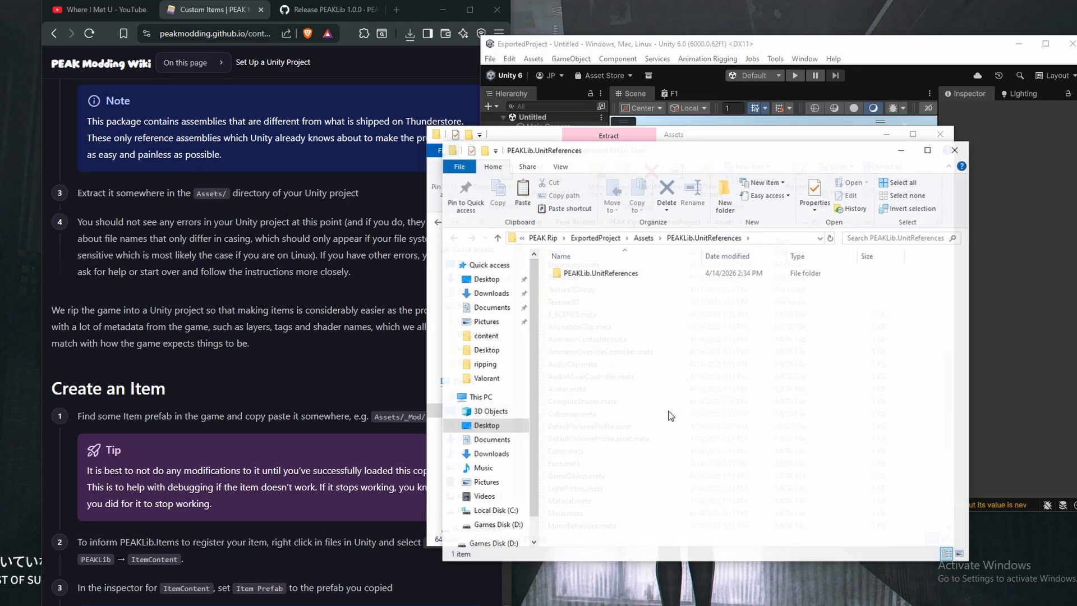
click(956, 149)
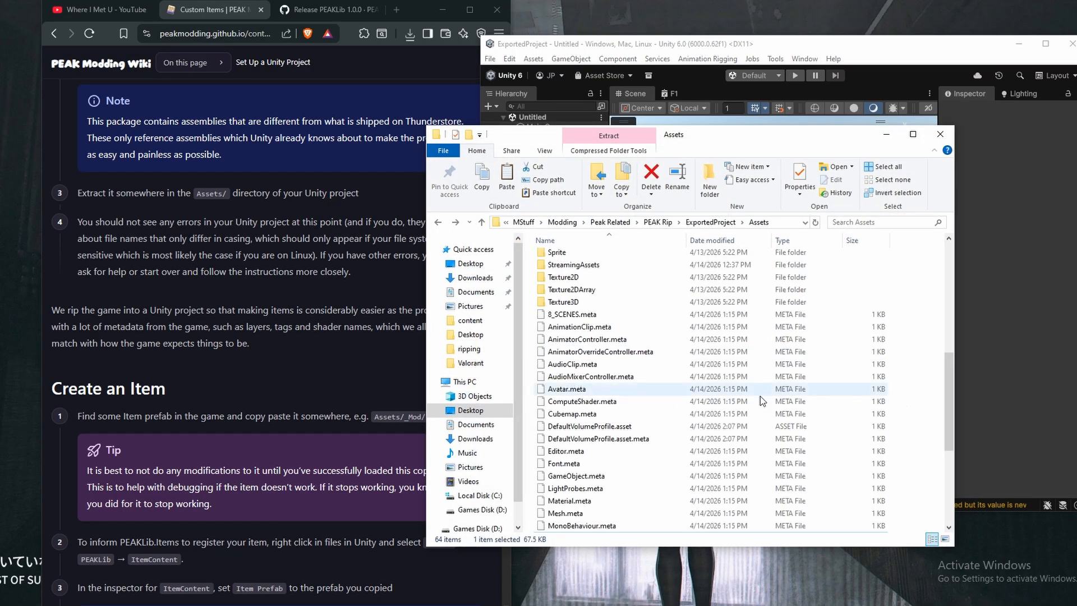
Delete PEAKLib.UnitReferences.zip from the Assets folder
scroll(730, 399, down, 6)
scroll(657, 381, up, 1)
scroll(642, 375, up, 1)
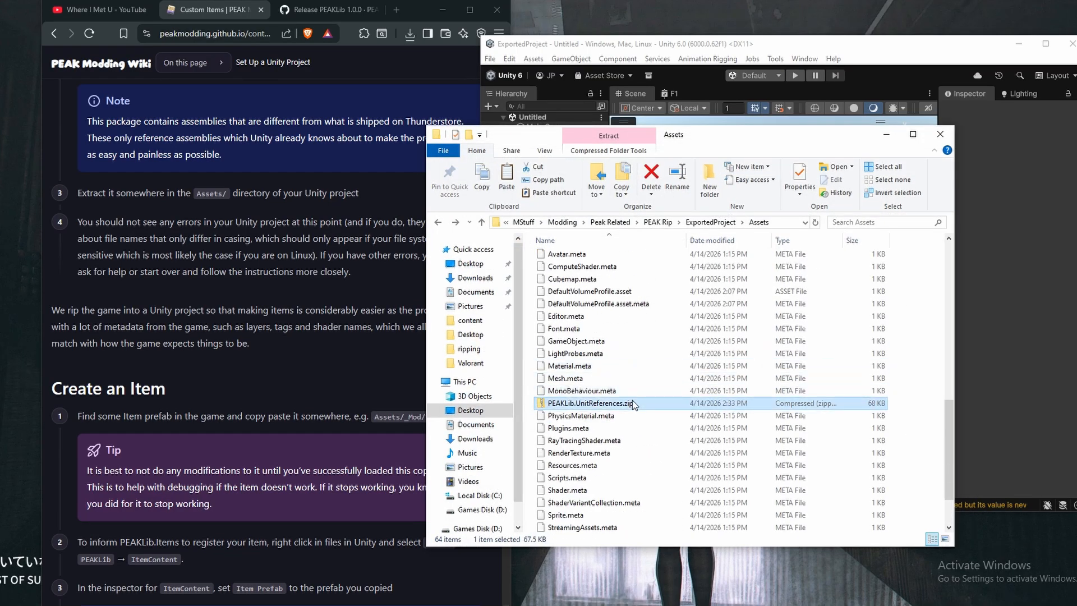
right_click(634, 402)
click(663, 360)
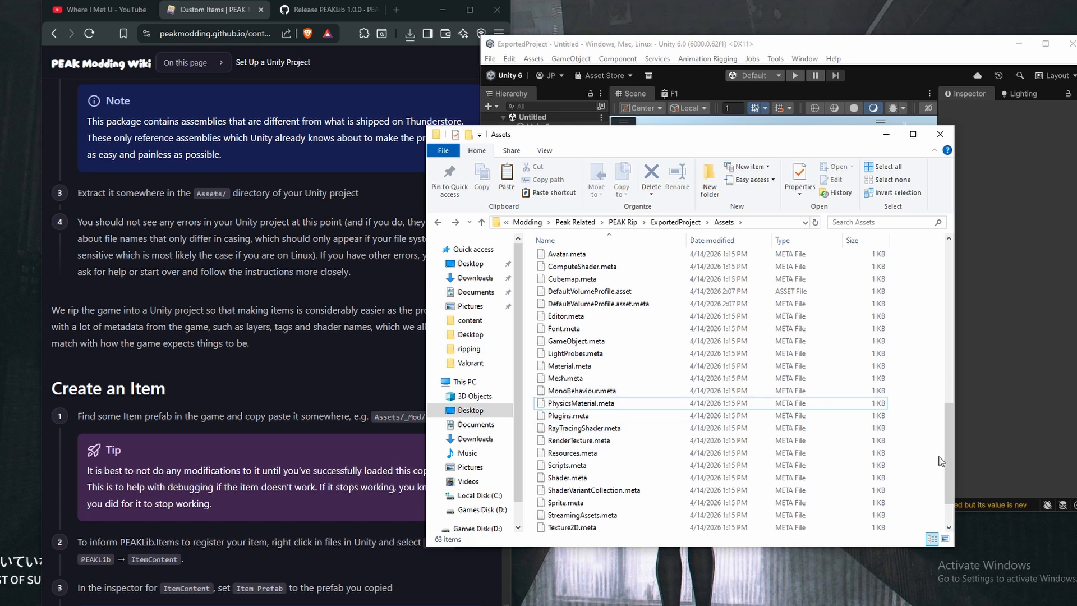
Check the contents of the nested PEAKLib.UnitReferences folder in Assets, close File Explorer and return to the Custom Items guide
drag(945, 463, 939, 368)
scroll(934, 349, up, 3)
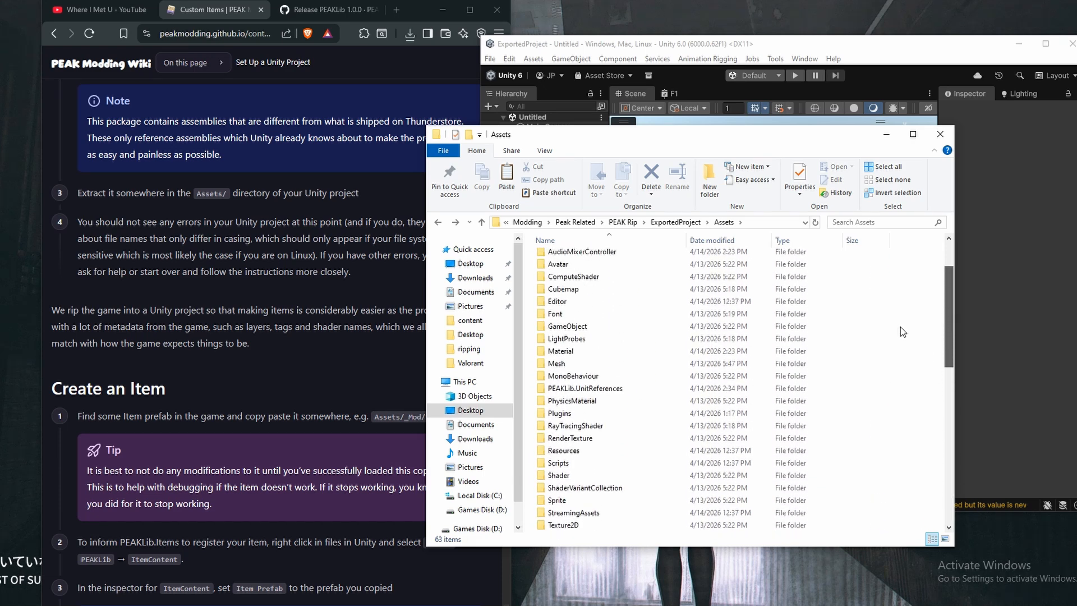
click(578, 390)
double_click(578, 390)
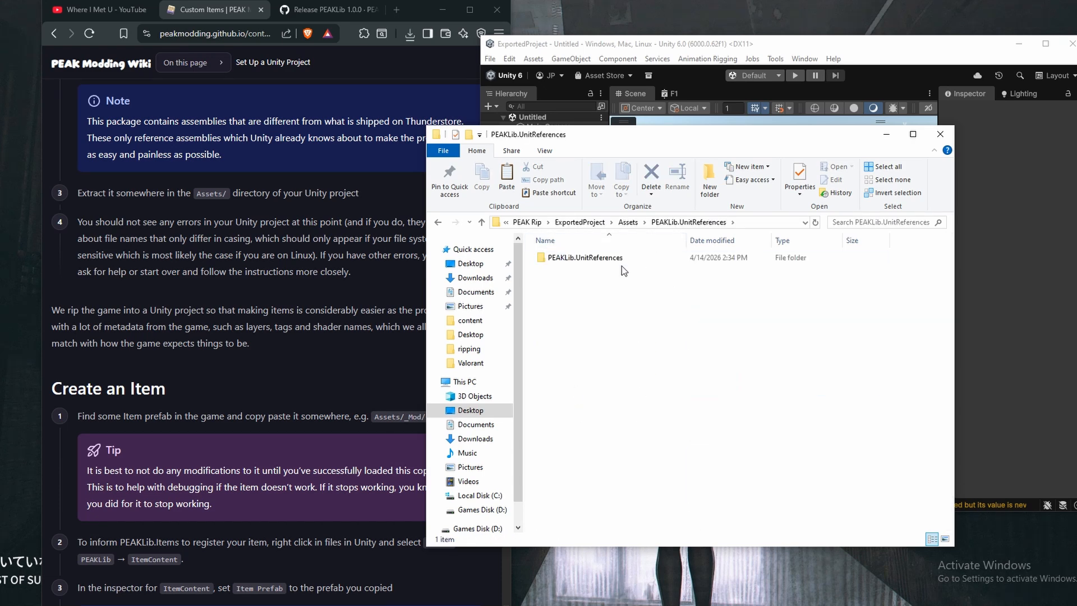
double_click(617, 259)
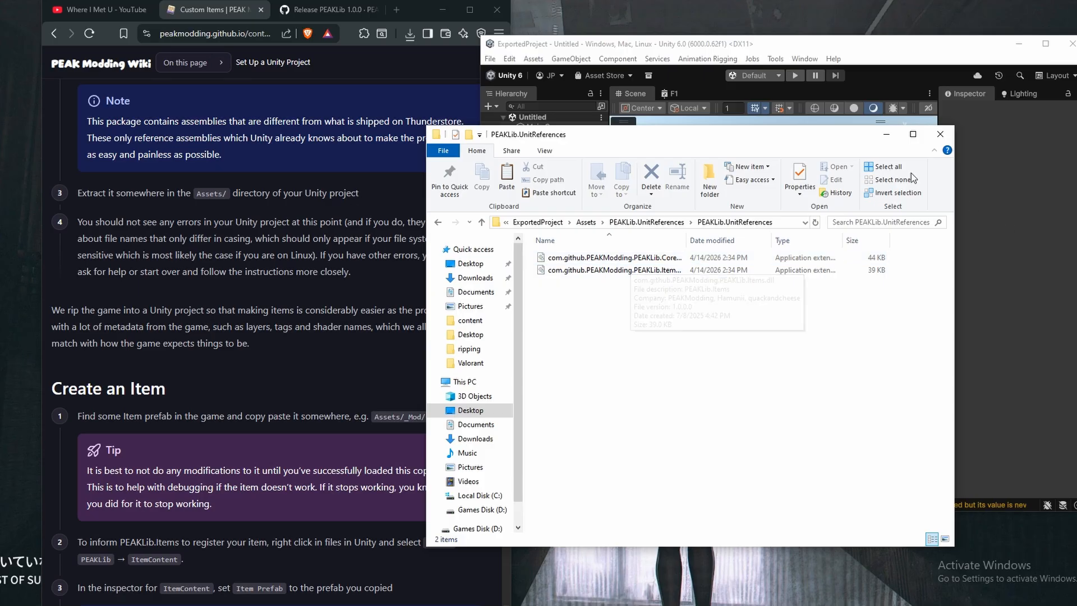
drag(852, 142, 810, 180)
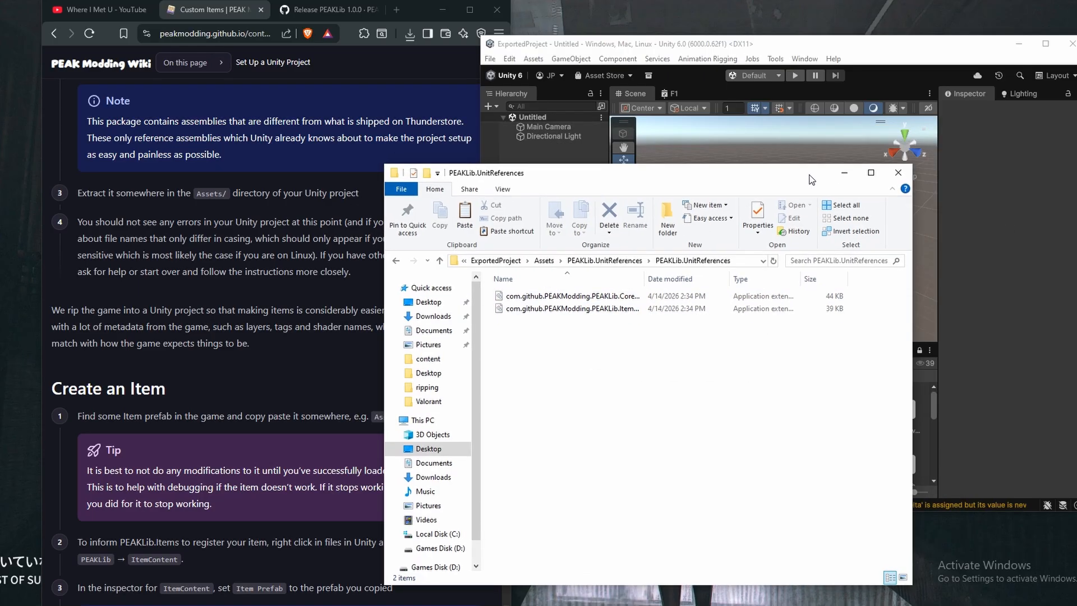
click(898, 172)
click(124, 267)
scroll(124, 267, up, 1)
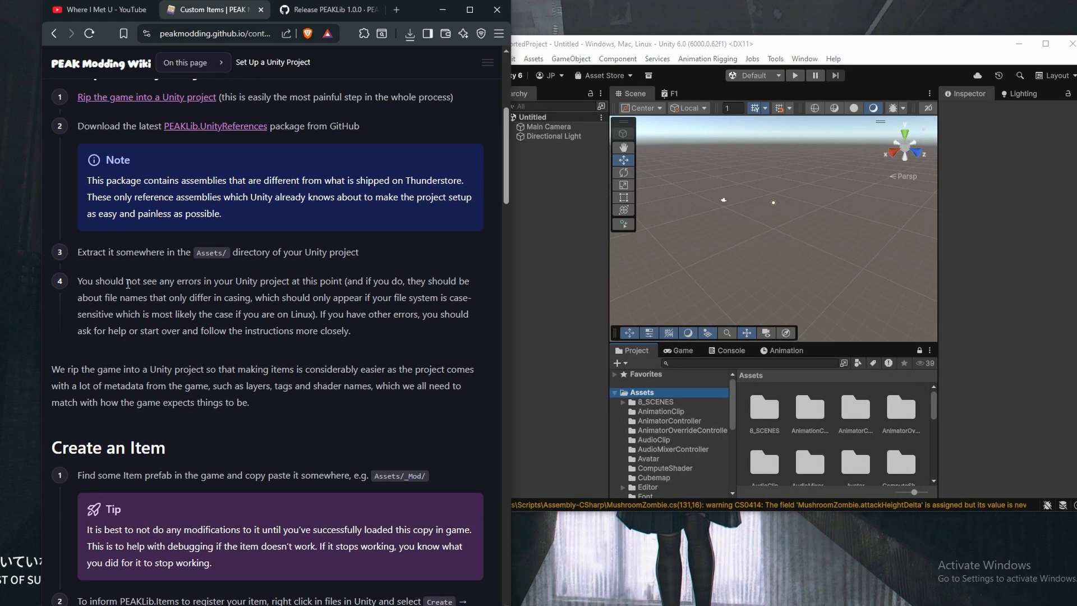